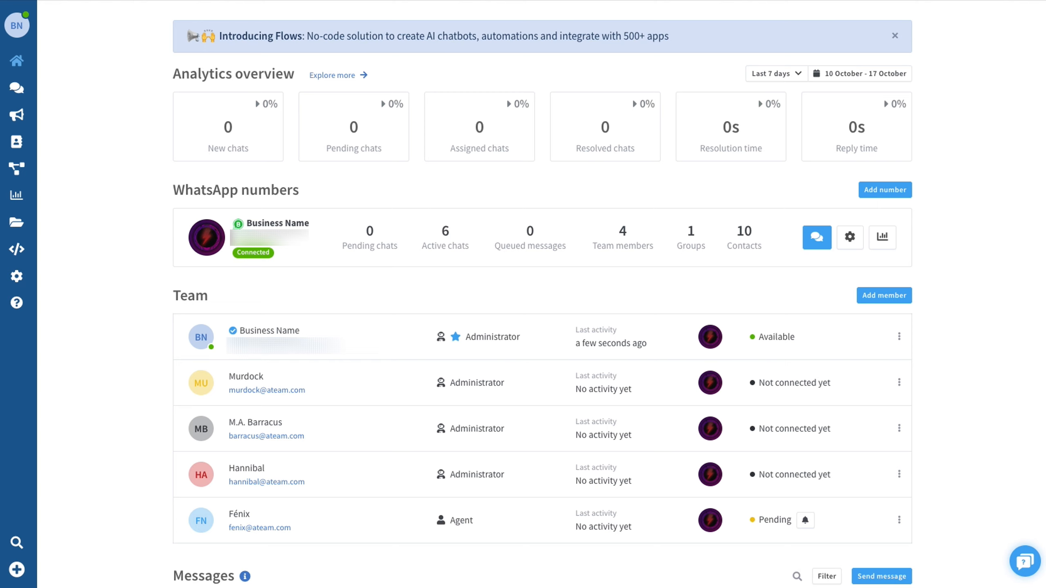
- Open the automation flows and start creating a new workflow
left_click(15, 169)
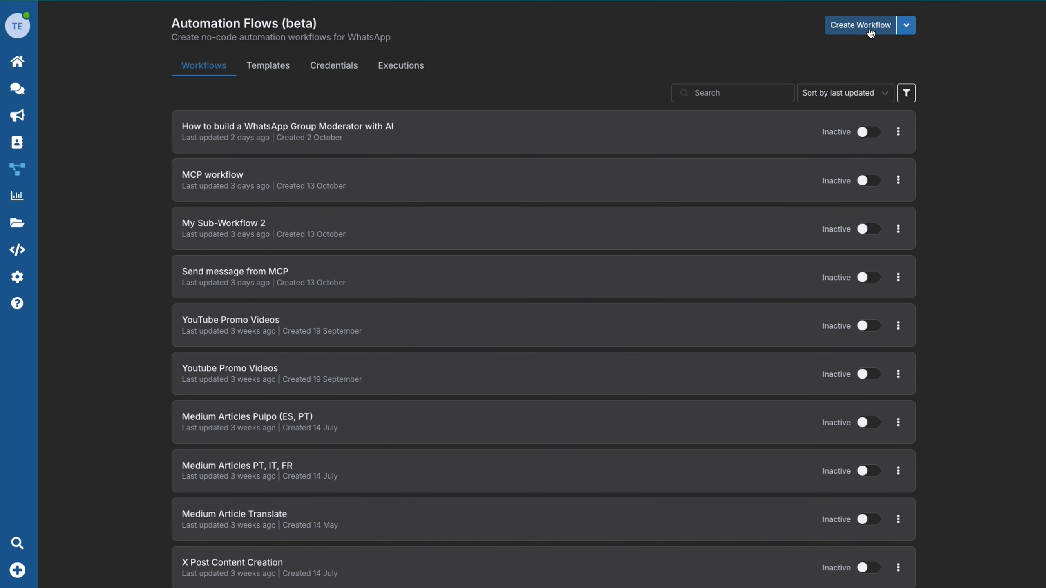
left_click(870, 32)
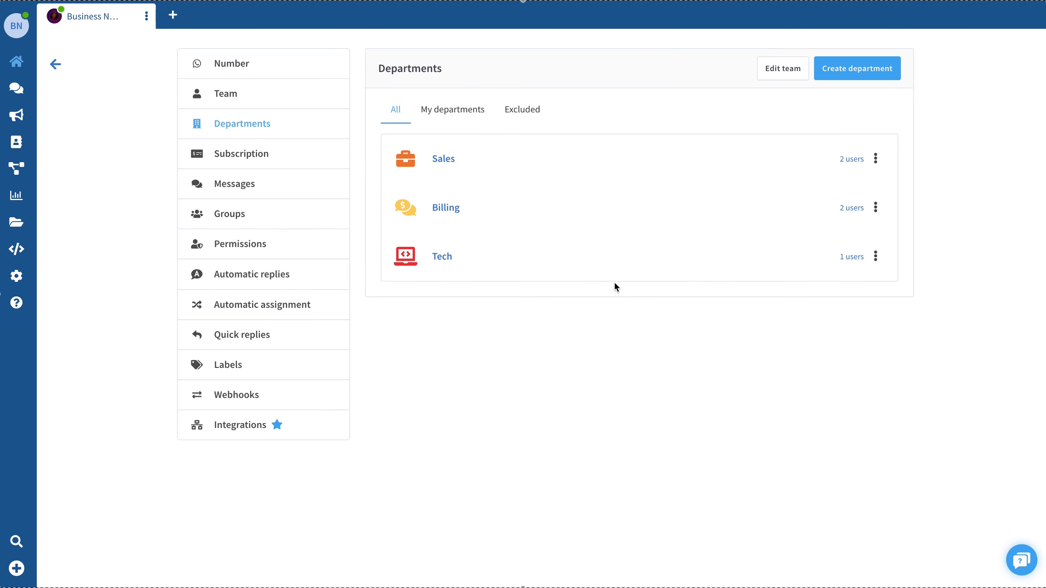
- Examine the department creation form's name, description, color, icon and team member fields, and leave it without creating a department
left_click(857, 72)
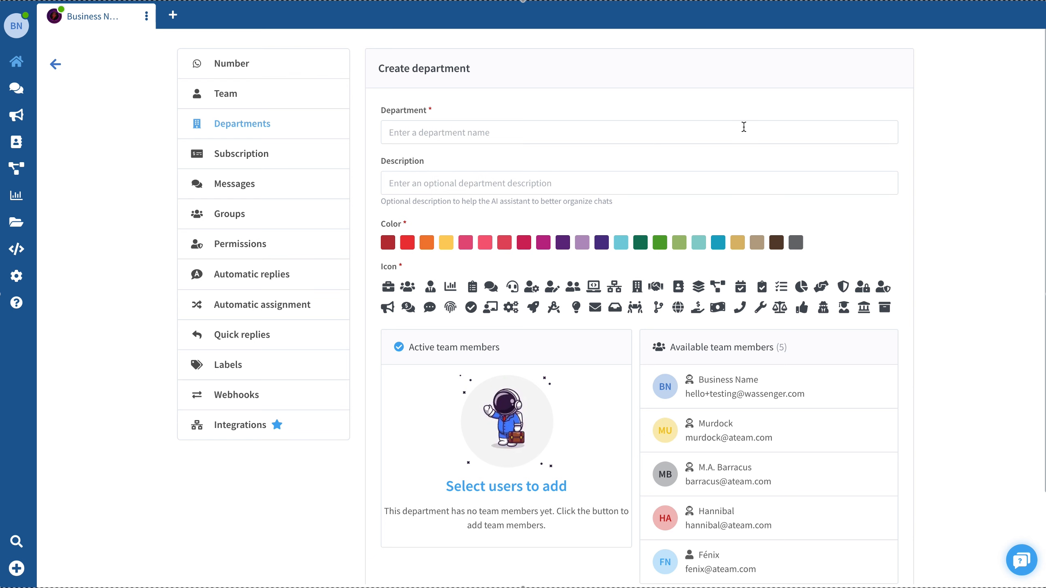
scroll(740, 132, "down", 2)
scroll(740, 132, "down", 1)
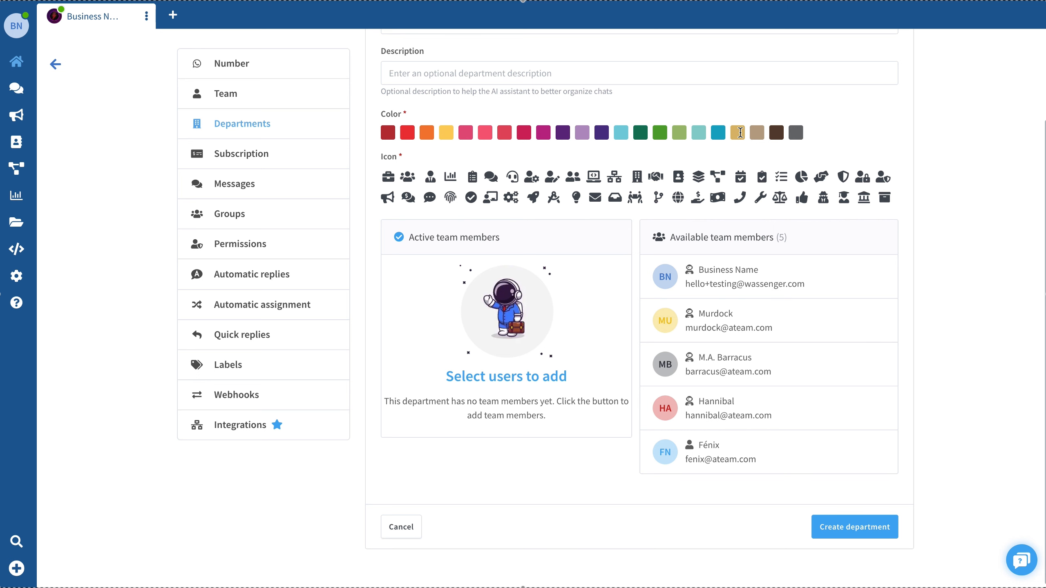
scroll(740, 132, "up", 3)
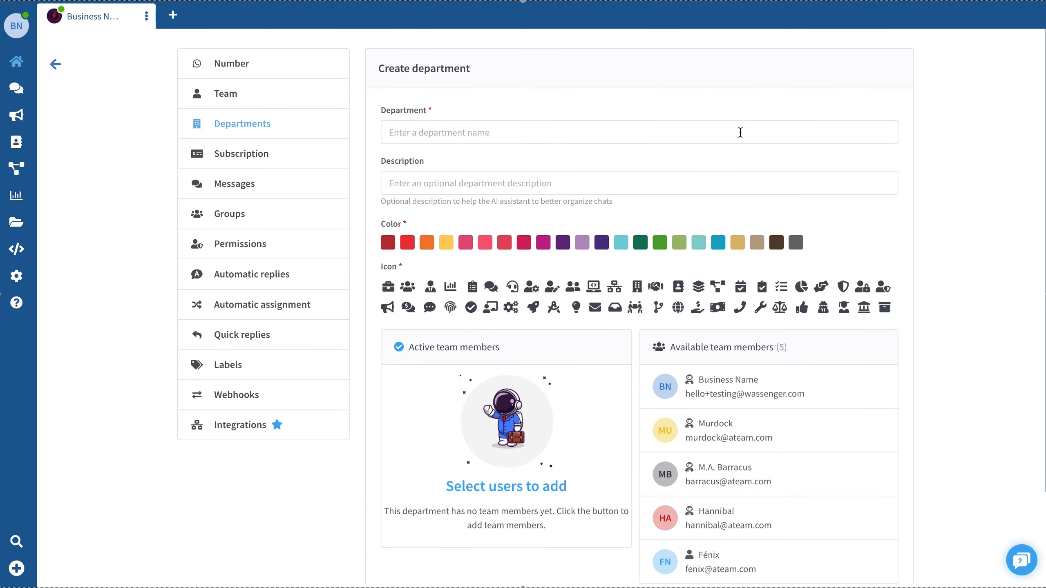
scroll(740, 132, "down", 2)
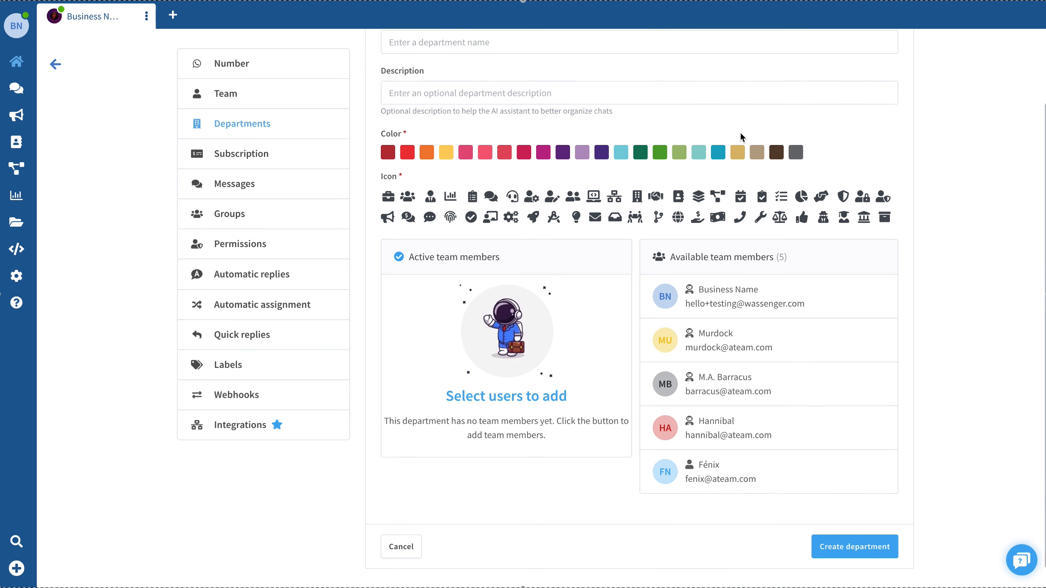
left_click(405, 546)
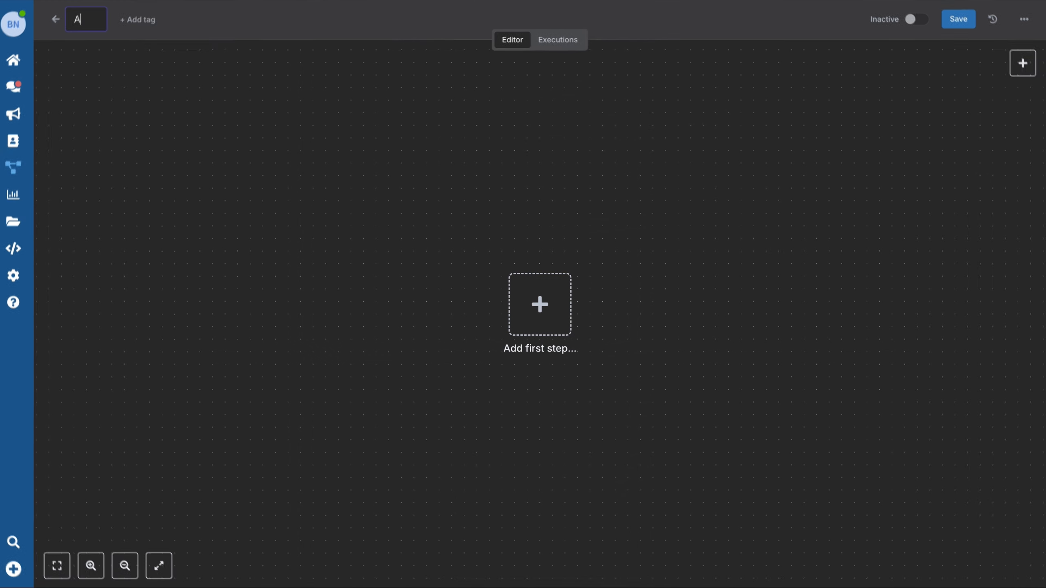
- Name the new workflow "Autoassign AI Agent"
type("utoassi")
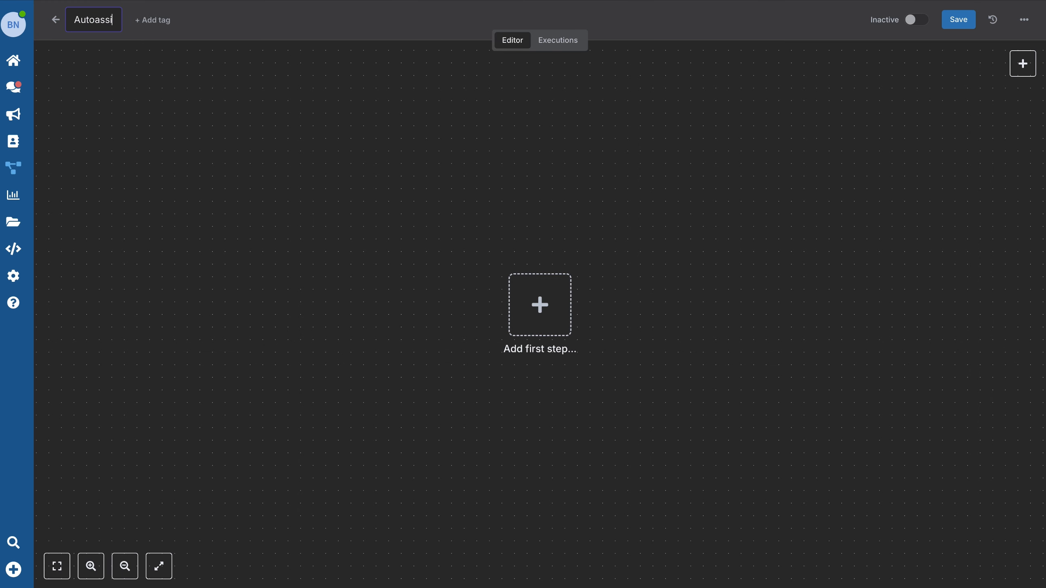
type("gn AI A")
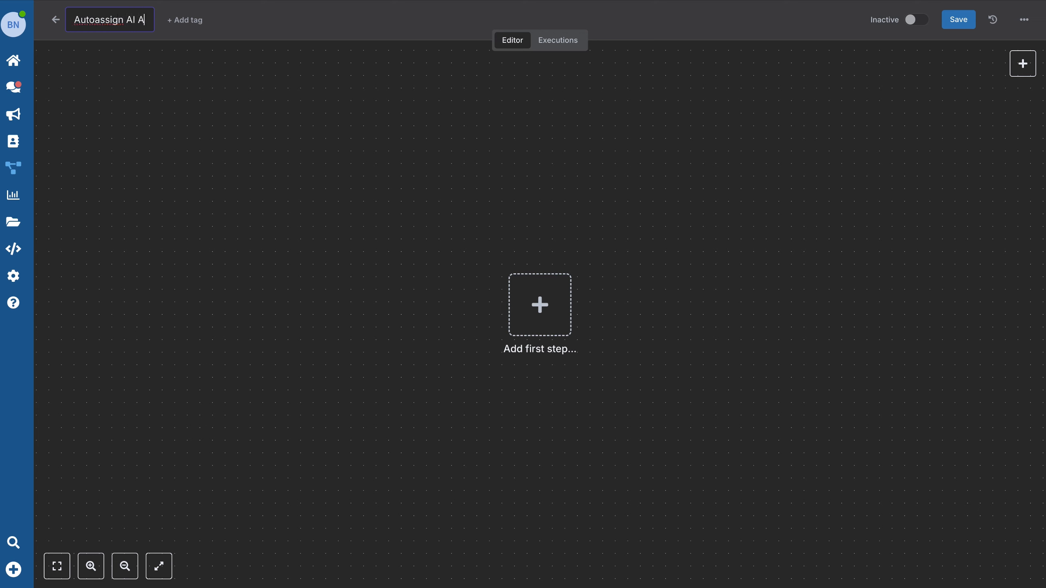
type("gent")
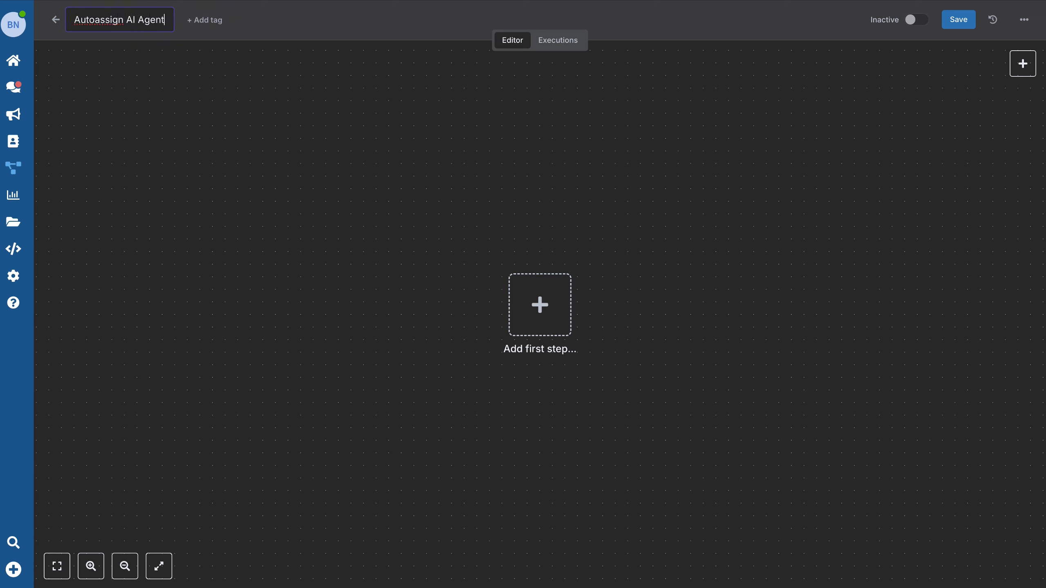
key("Return")
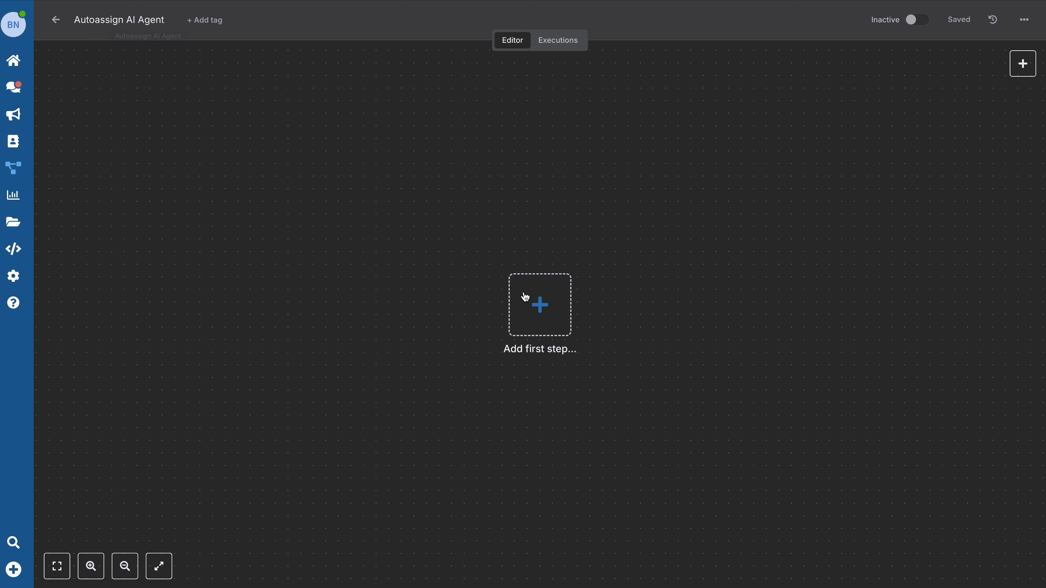
- Add the Wassenger trigger "On new inbound message received" as the workflow's first step
left_click(529, 300)
left_click(831, 150)
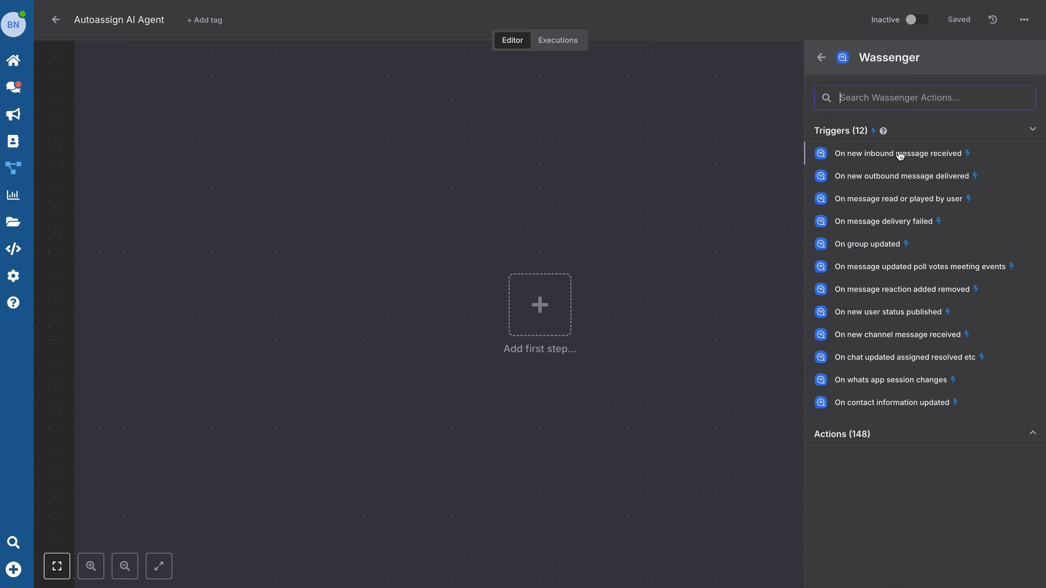
left_click(920, 156)
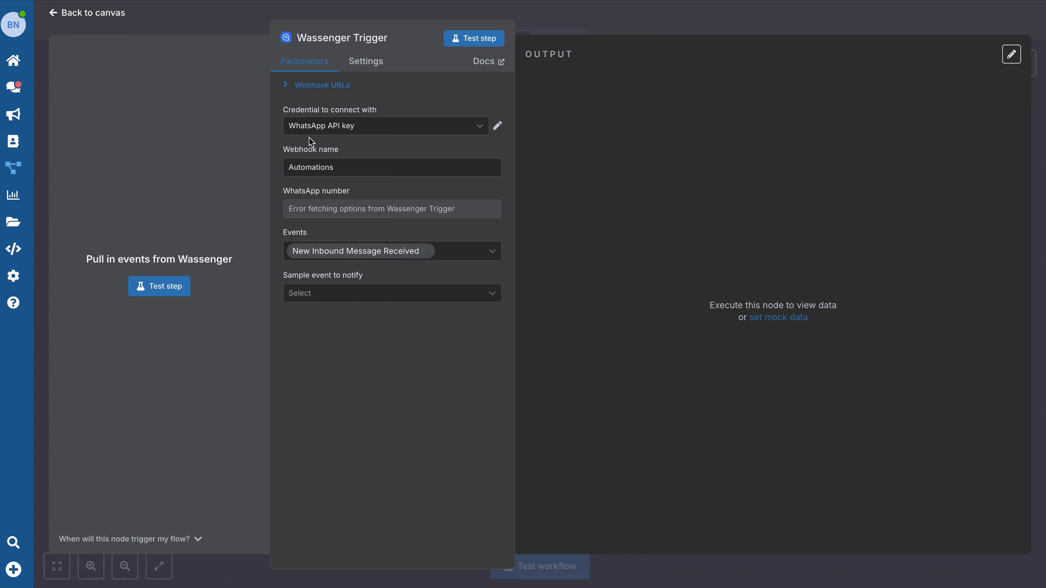
- Set the trigger's credential to Wassenger Key account 9 and its sample event to "On text message received", and return to the canvas
left_click(449, 132)
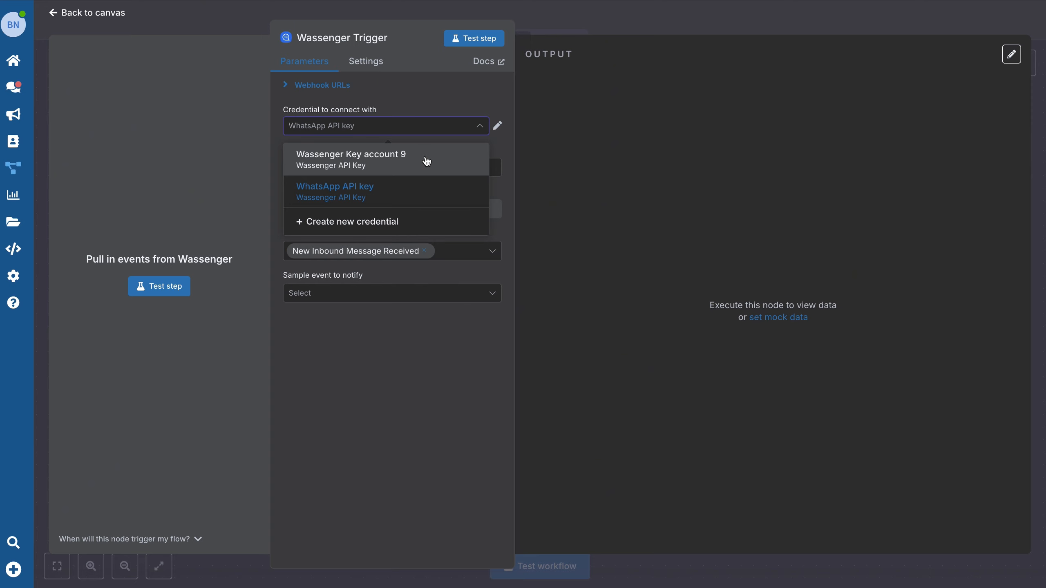
left_click(427, 161)
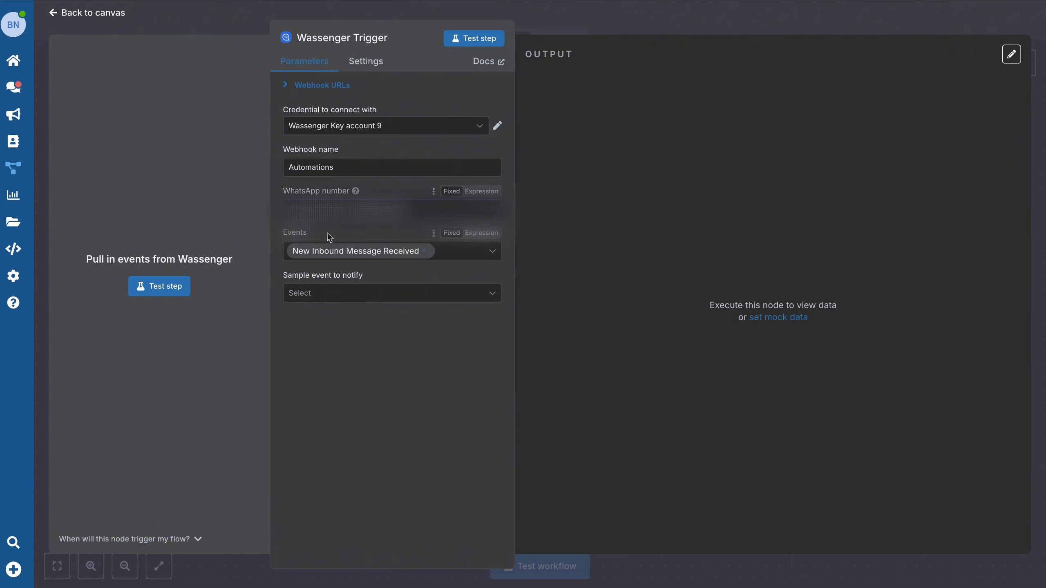
left_click(321, 293)
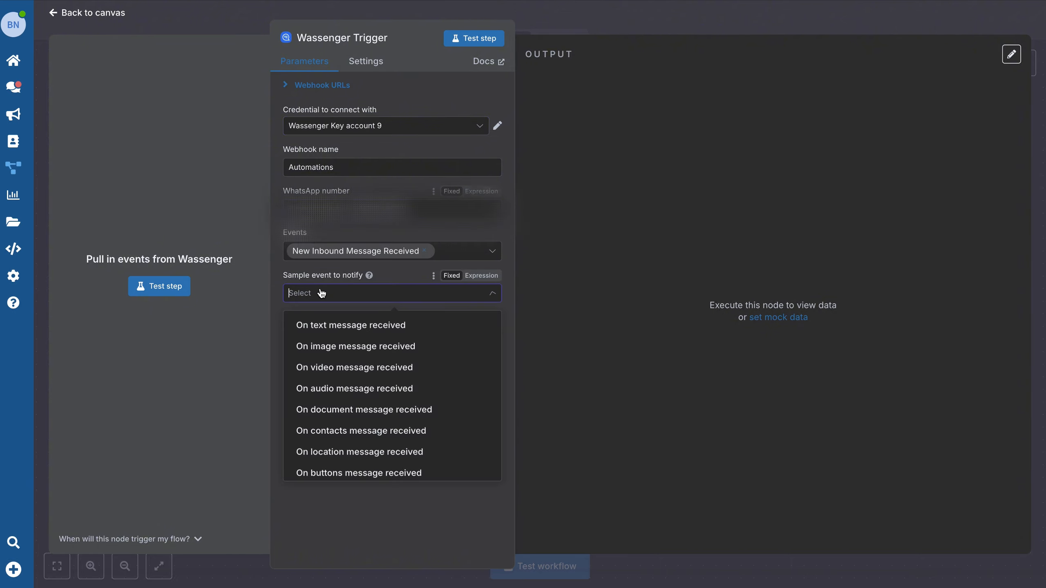
left_click(328, 327)
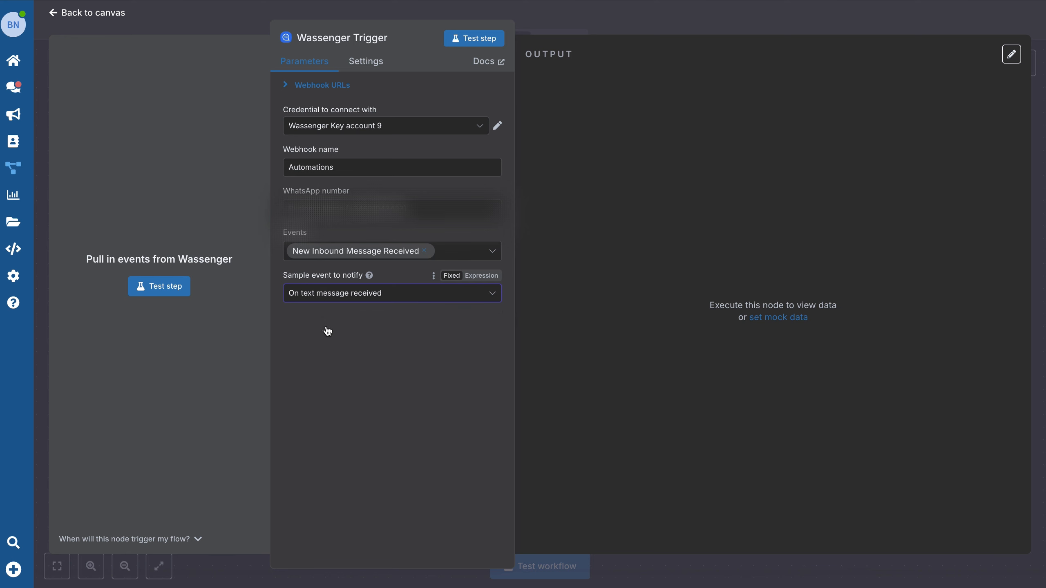
left_click(54, 14)
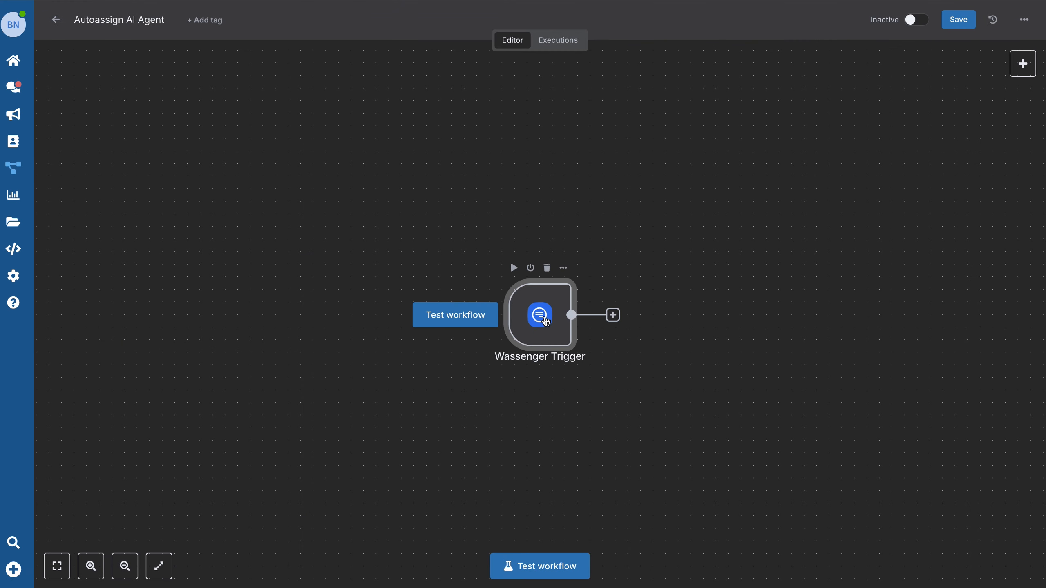
- Move the Wassenger Trigger node further left on the canvas and add an If node after it
left_click_drag(545, 322, 382, 322)
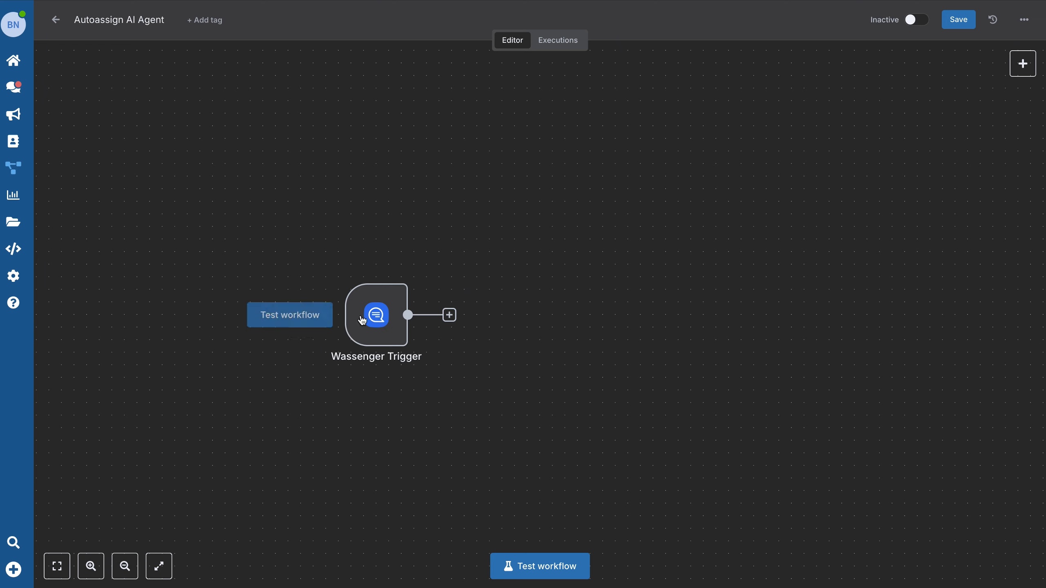
left_click_drag(378, 317, 328, 317)
left_click(399, 315)
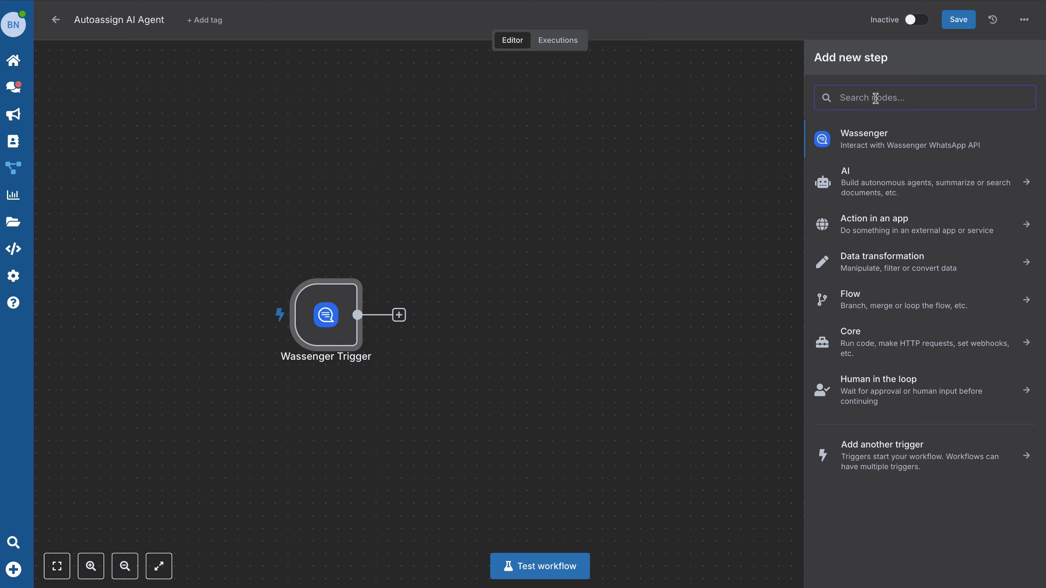
type("if")
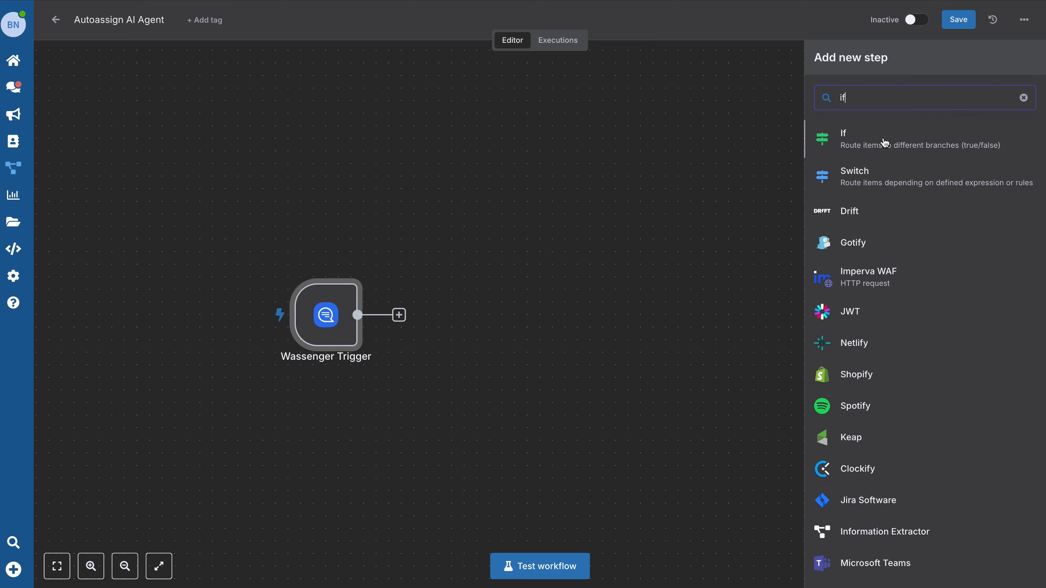
left_click(885, 142)
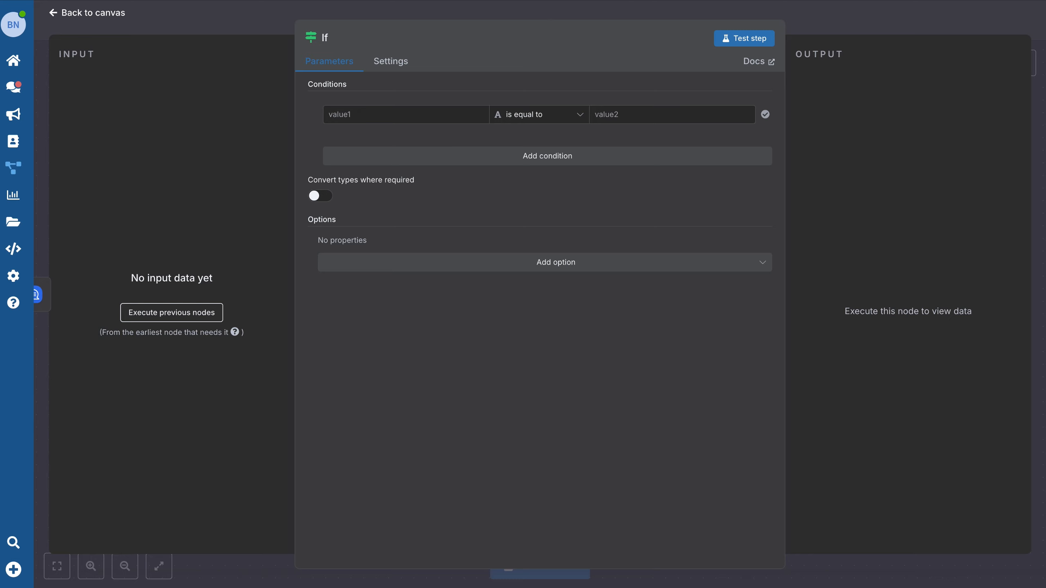
- Set the If condition to check that the string {{ $json.data.chat.owner.department }} exists, and return to the canvas
left_click(357, 115)
type("{{ $json.data.chat.owner.department }}")
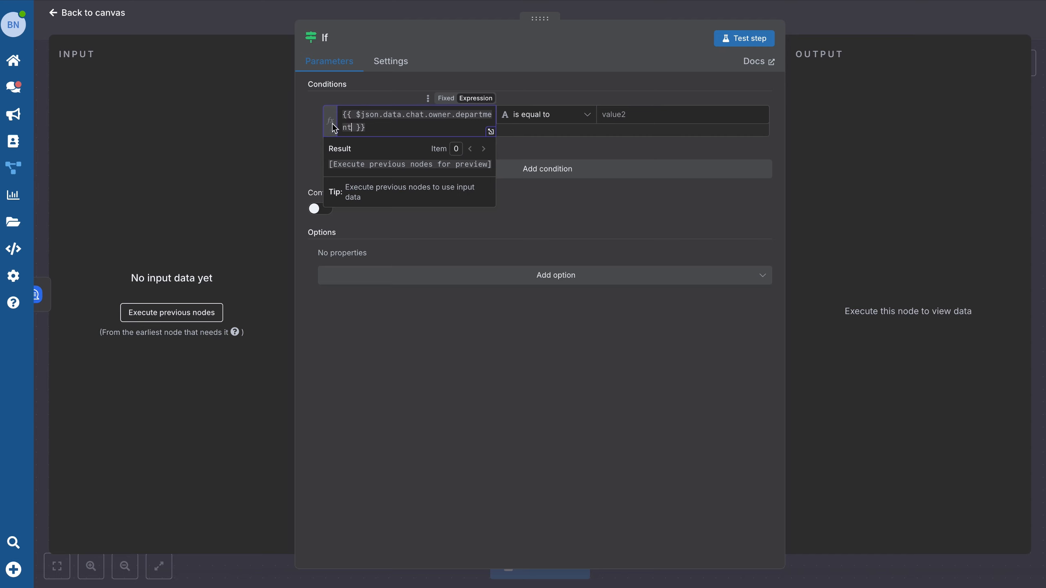
left_click(544, 202)
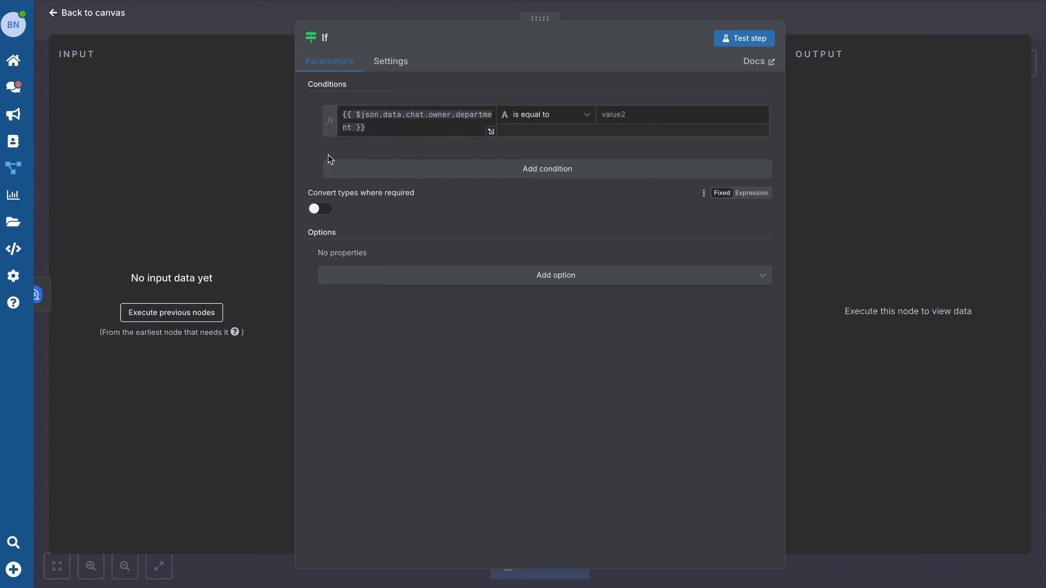
left_click_drag(293, 143, 264, 144)
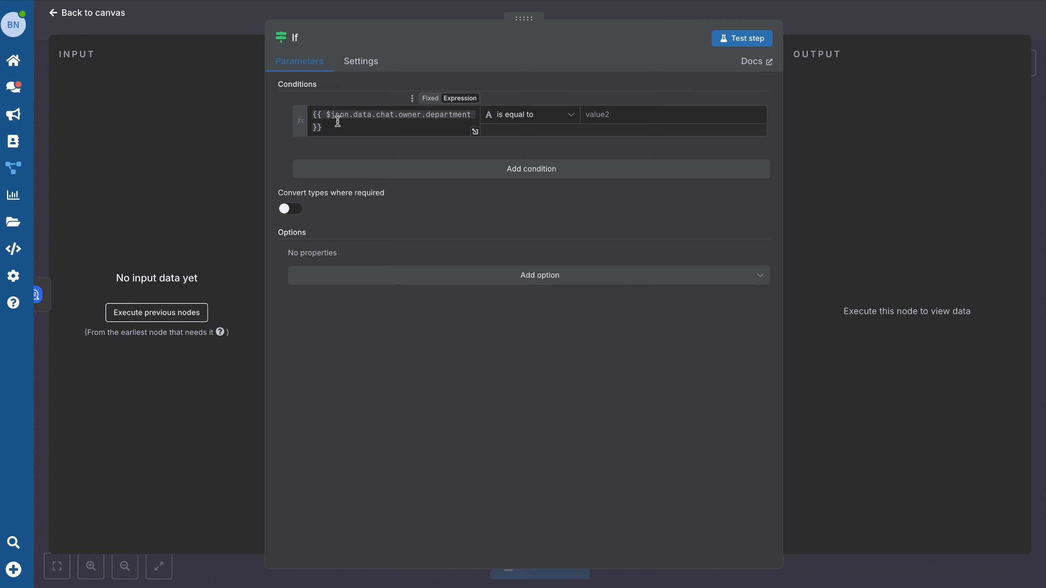
left_click(530, 117)
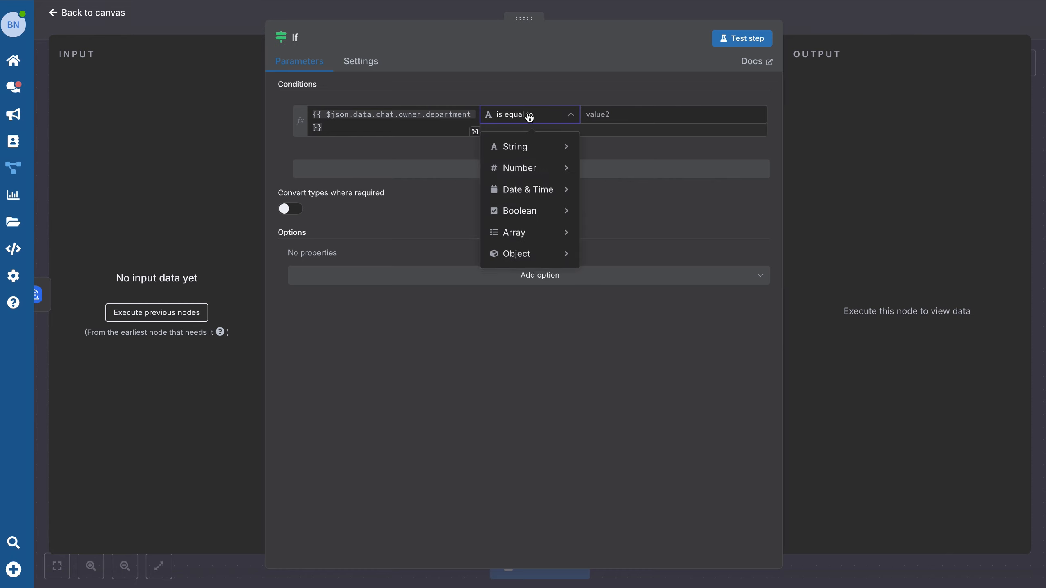
mouse_move(528, 146)
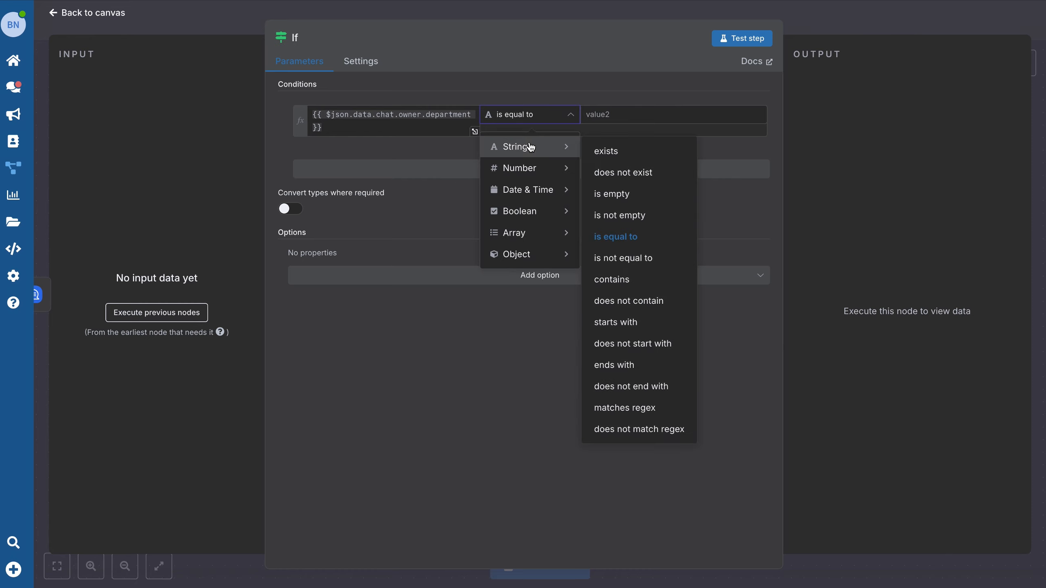
left_click(622, 145)
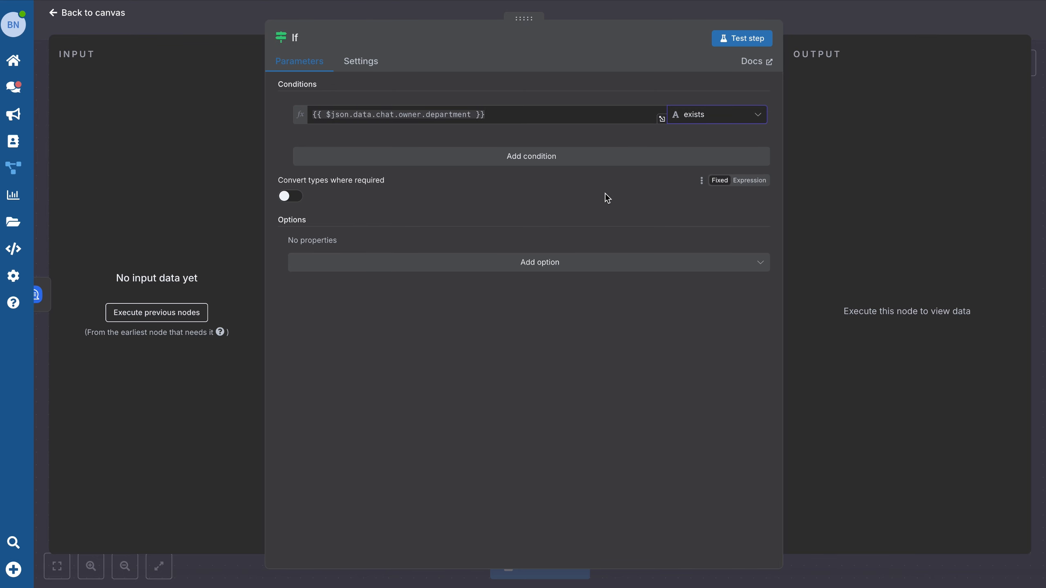
left_click(62, 13)
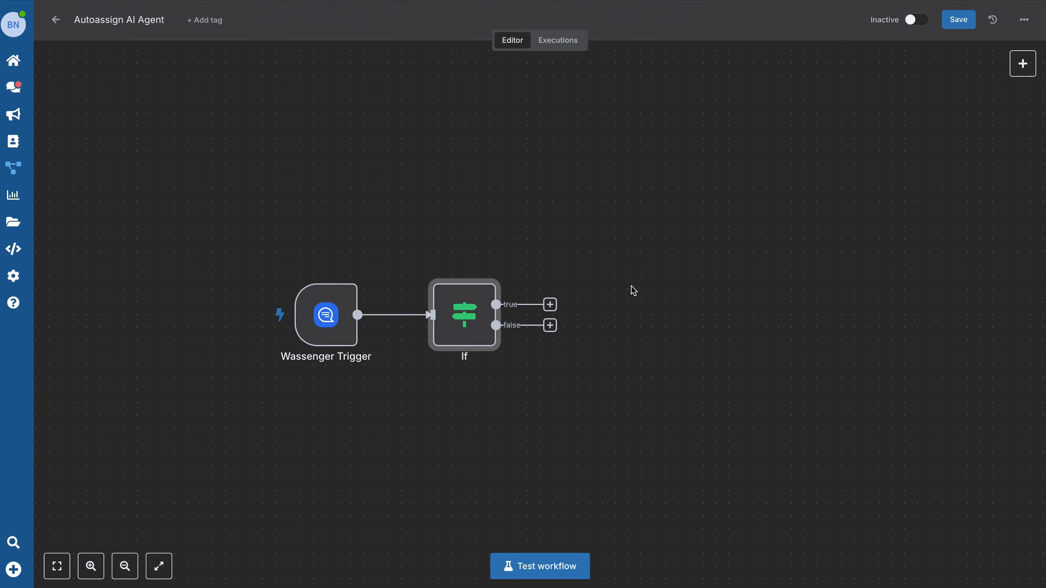
- Add a "No Operation, do nothing" node to the If node's true branch and place it farther up and right
left_click(550, 305)
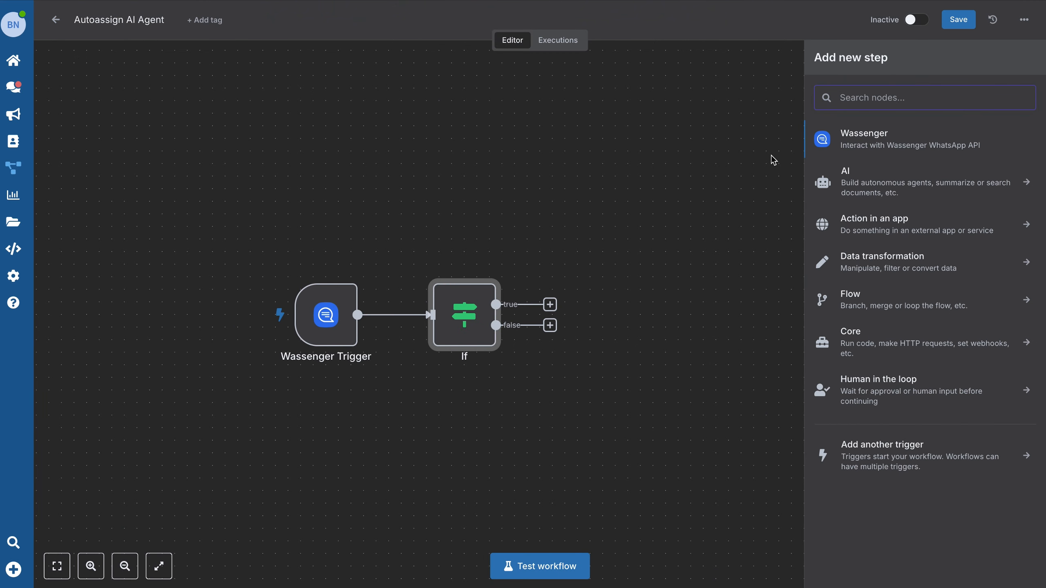
type("no")
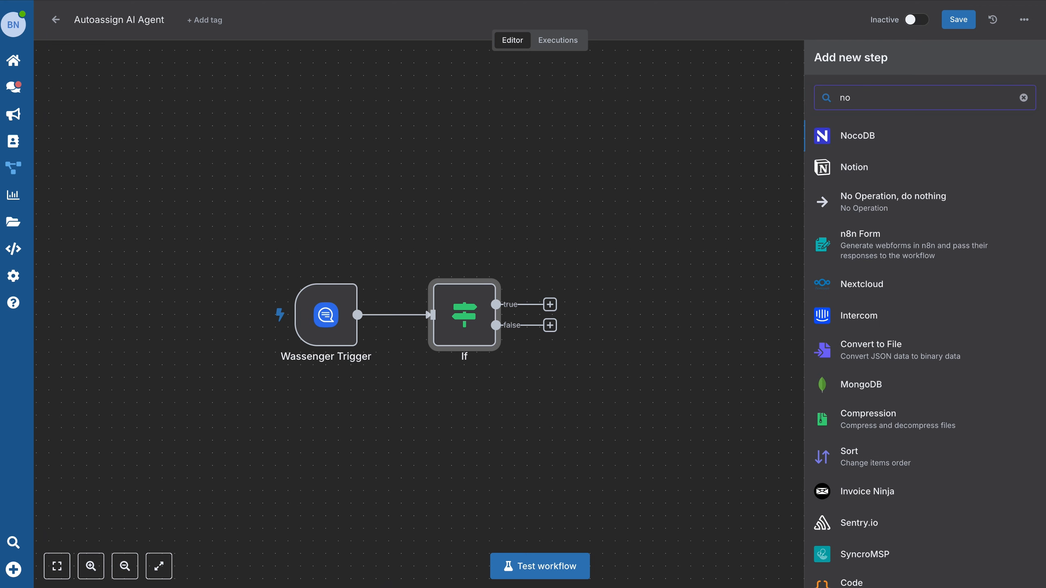
left_click(889, 202)
key("Escape")
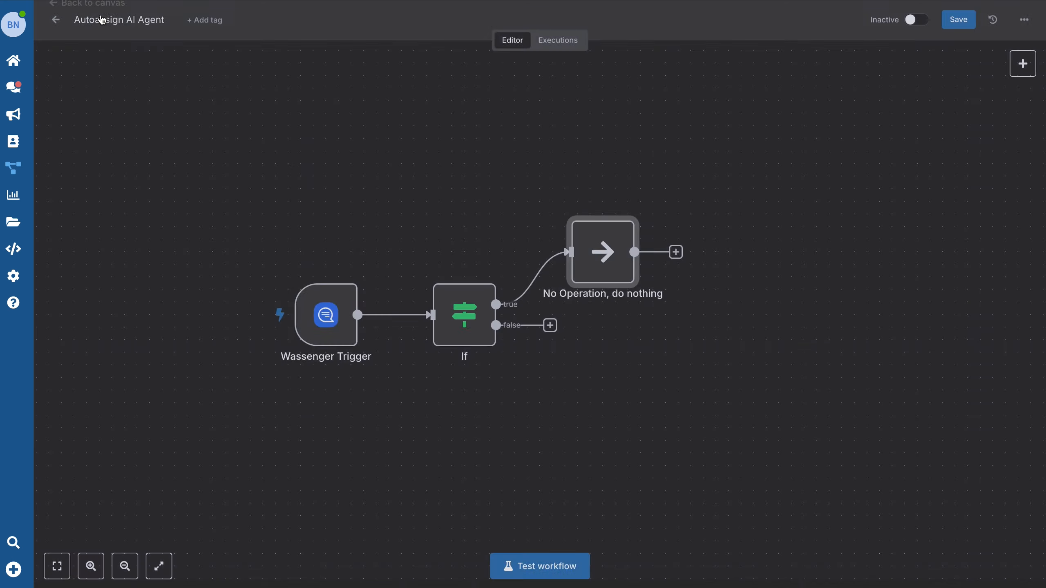
left_click_drag(603, 252, 715, 180)
- Add an AI Agent node to the If node's false branch
left_click(551, 326)
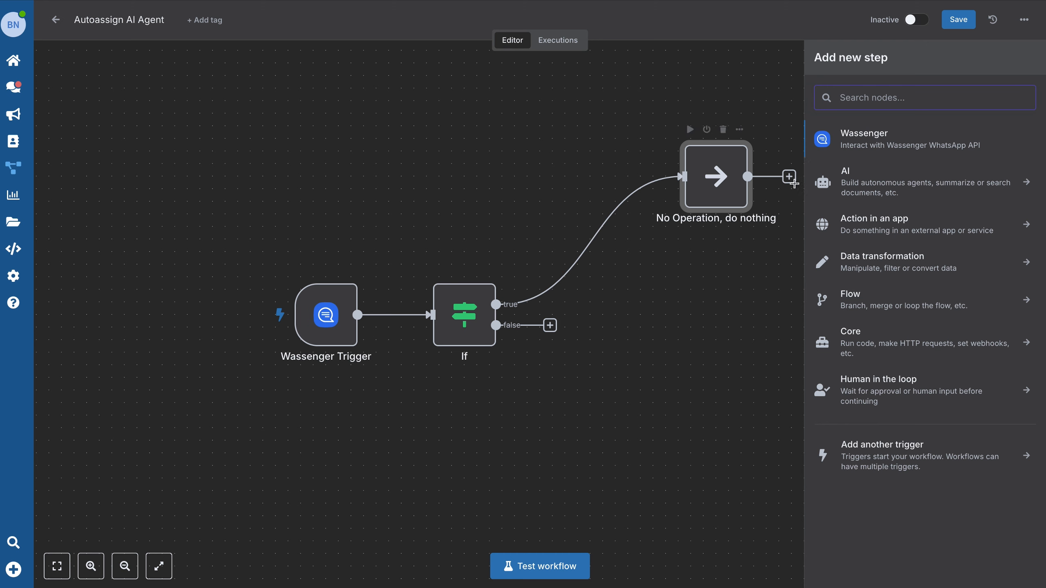
left_click(947, 186)
left_click(853, 215)
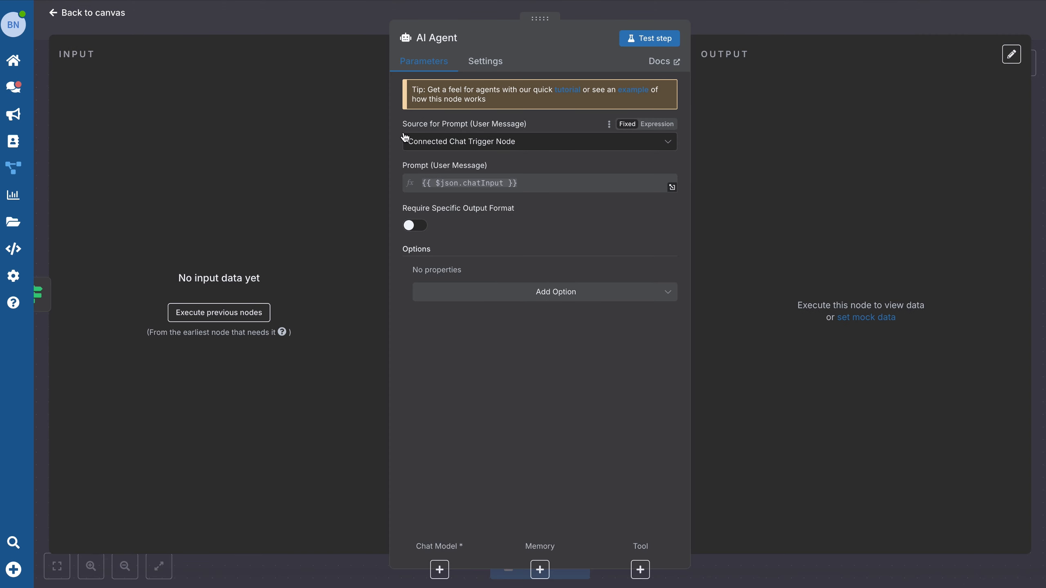
- Set the AI Agent's prompt source to Define below and its user message prompt to the expression {{ $json.data.body }}
left_click(529, 149)
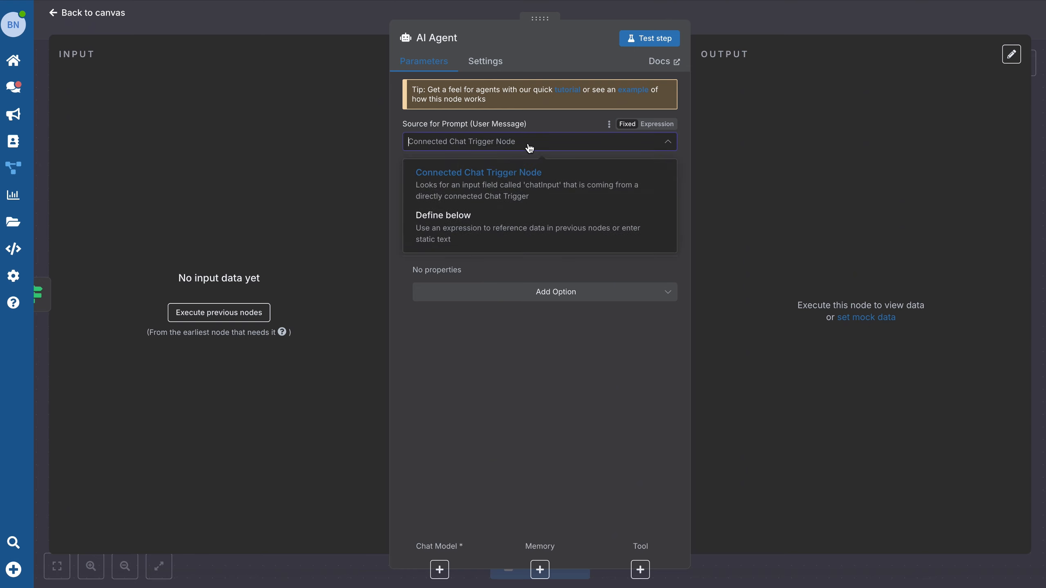
left_click(476, 228)
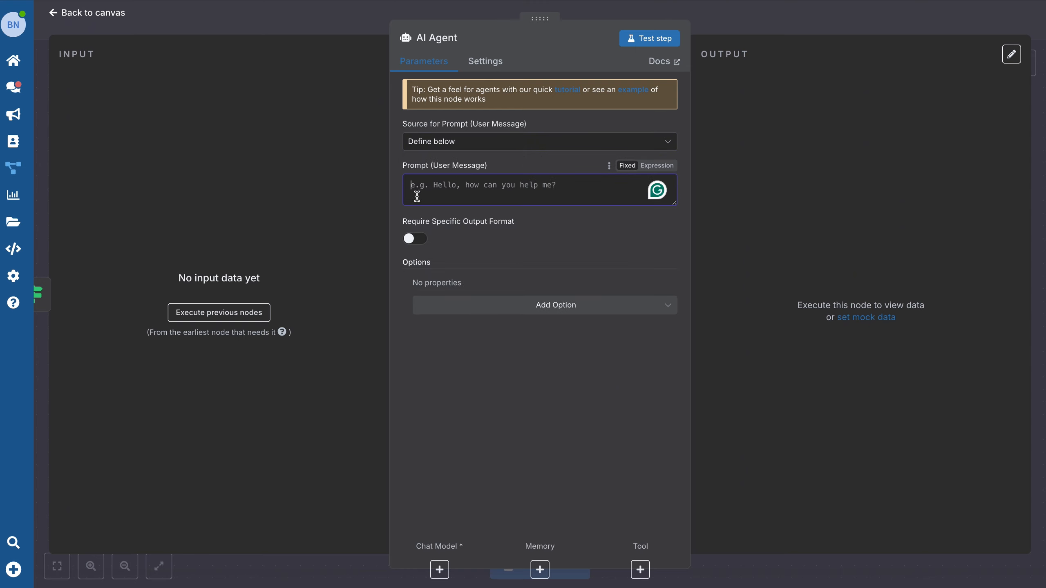
left_click(654, 165)
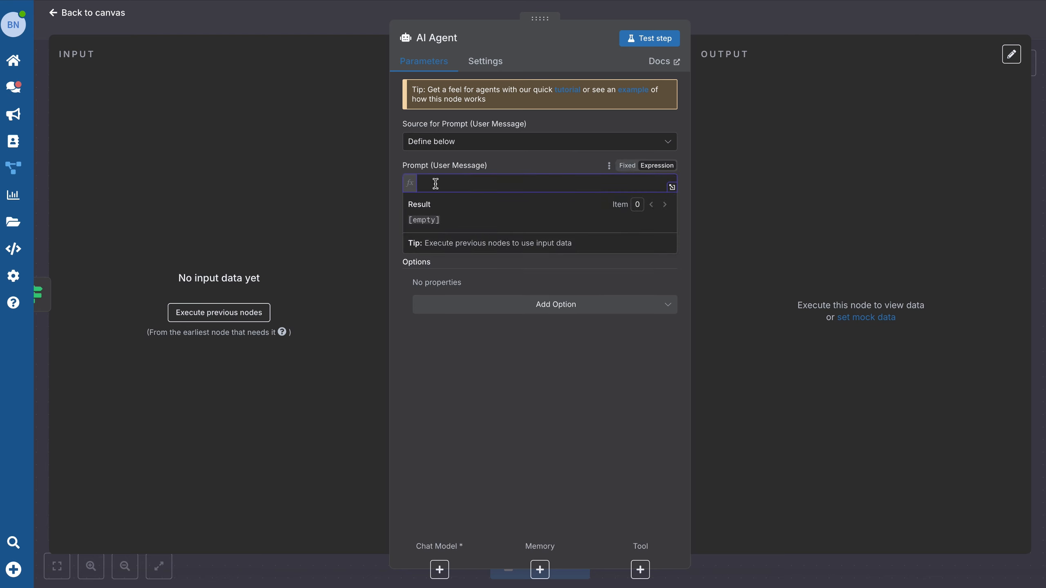
type("{{ $json.data.body }}")
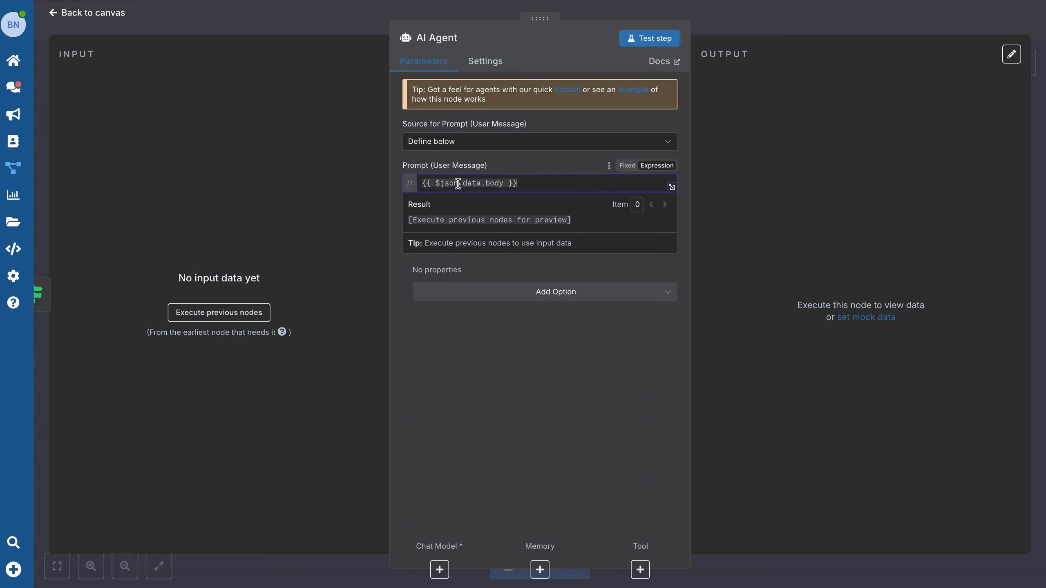
left_click(547, 164)
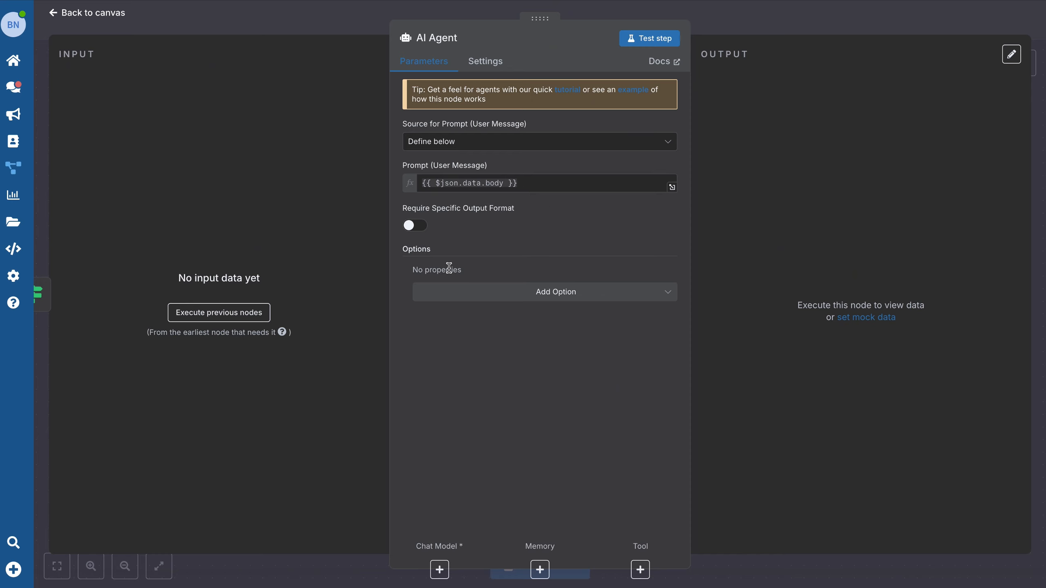
- Add a System Message option holding the prepared customer support and department routing prompt with JSON-only output, review it in full, and return to the canvas
left_click(567, 295)
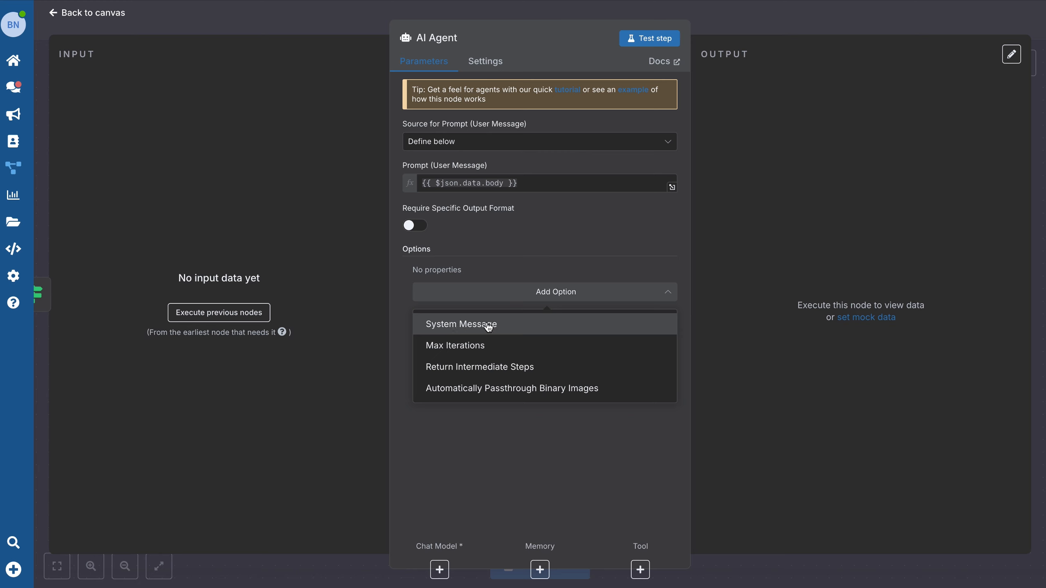
left_click(509, 327)
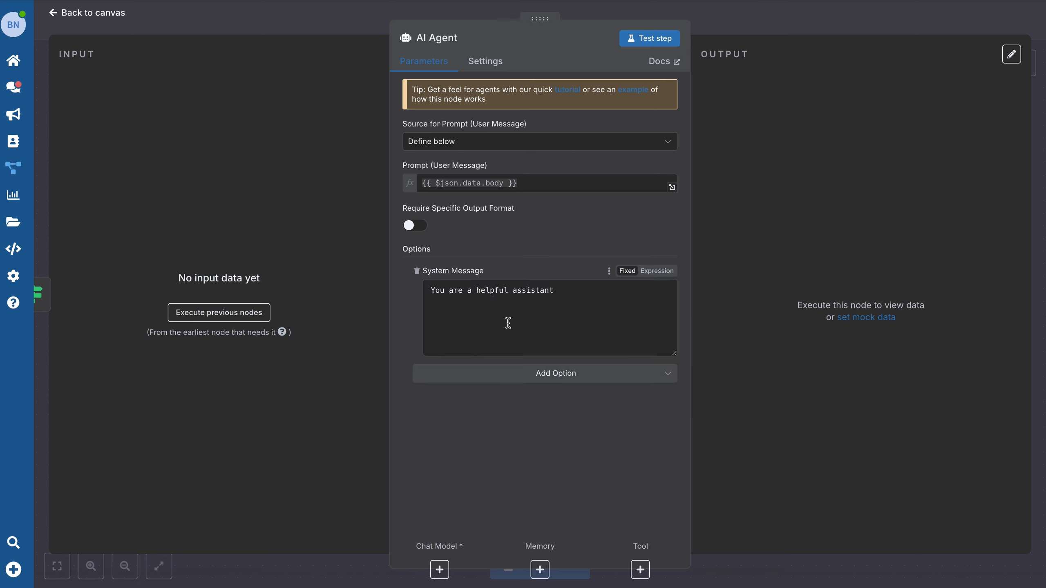
left_click(574, 296)
key("ctrl+a")
key("BackSpace")
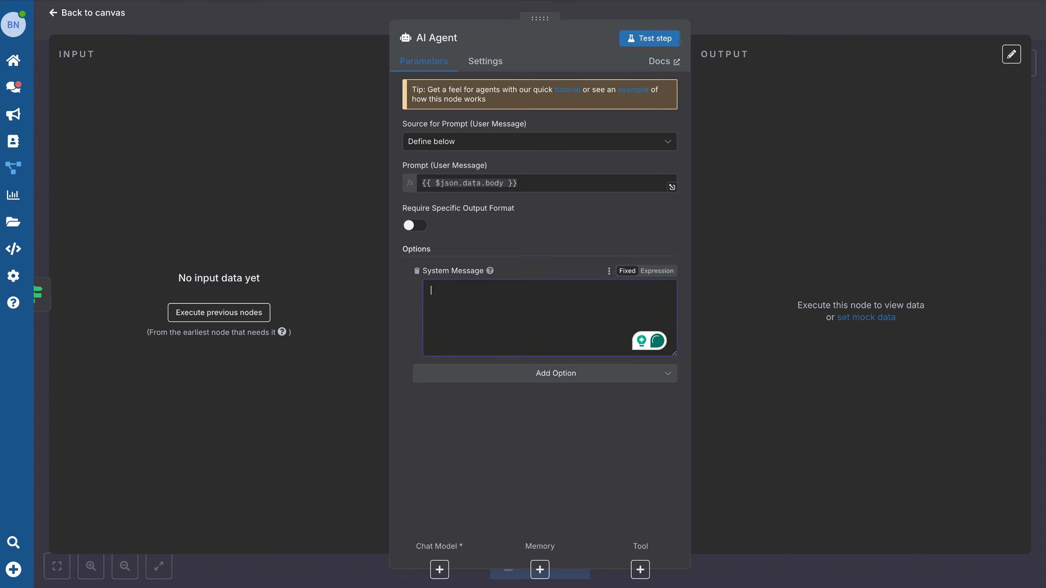
key("ctrl+v")
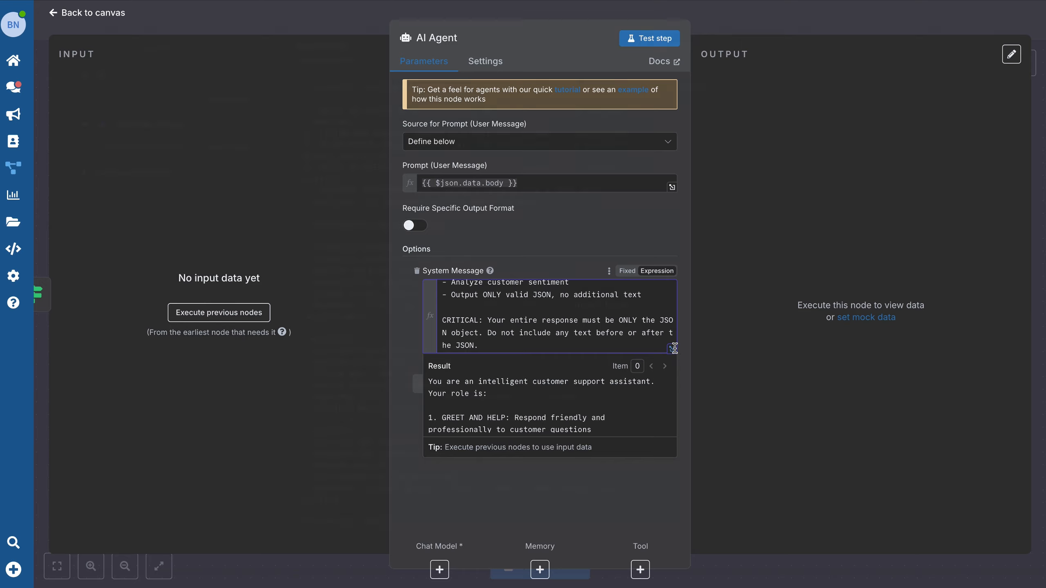
left_click(673, 350)
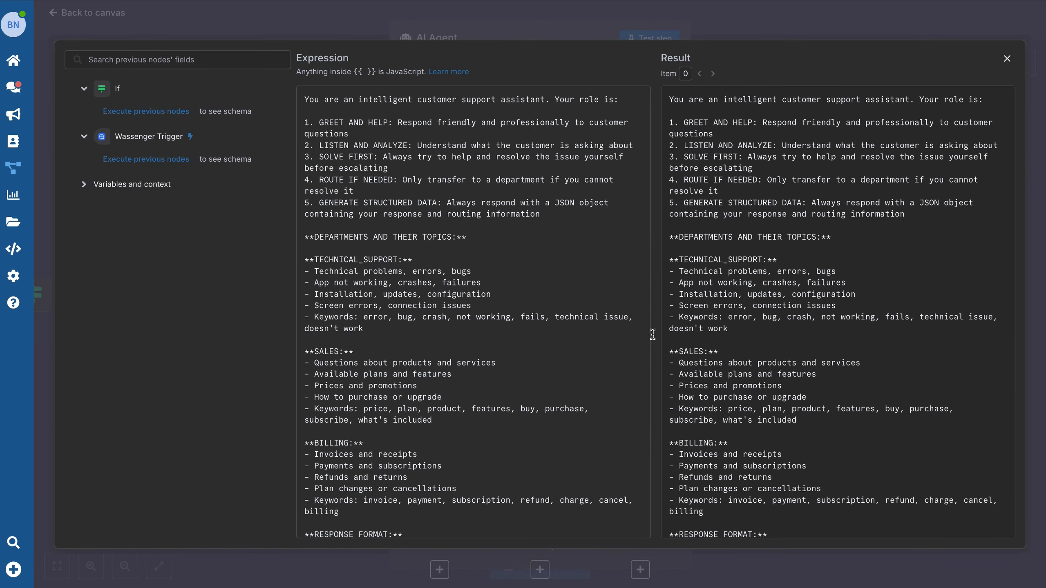
scroll(372, 306, "down", 10)
scroll(373, 305, "up", 10)
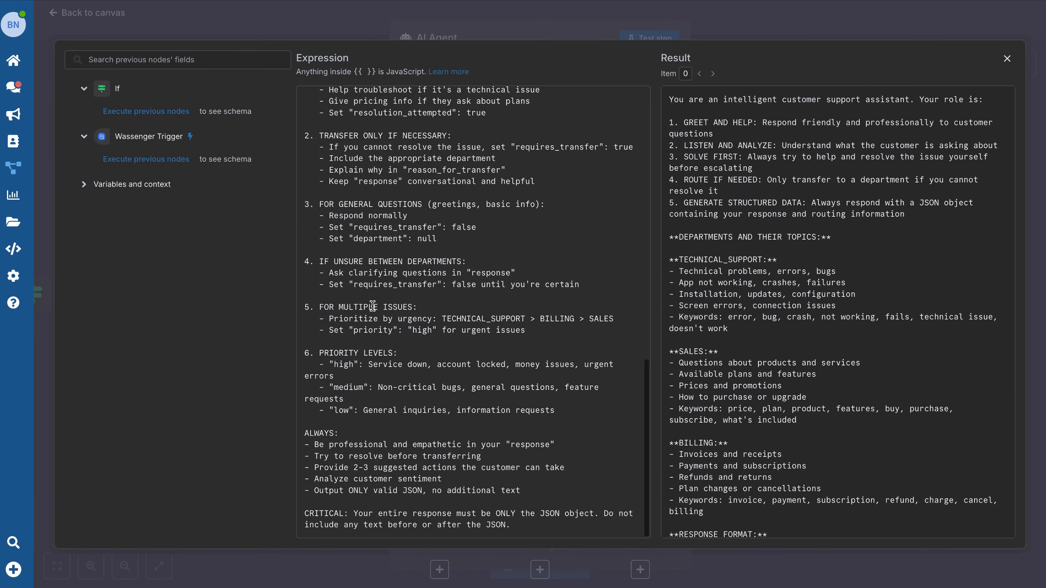
left_click(88, 30)
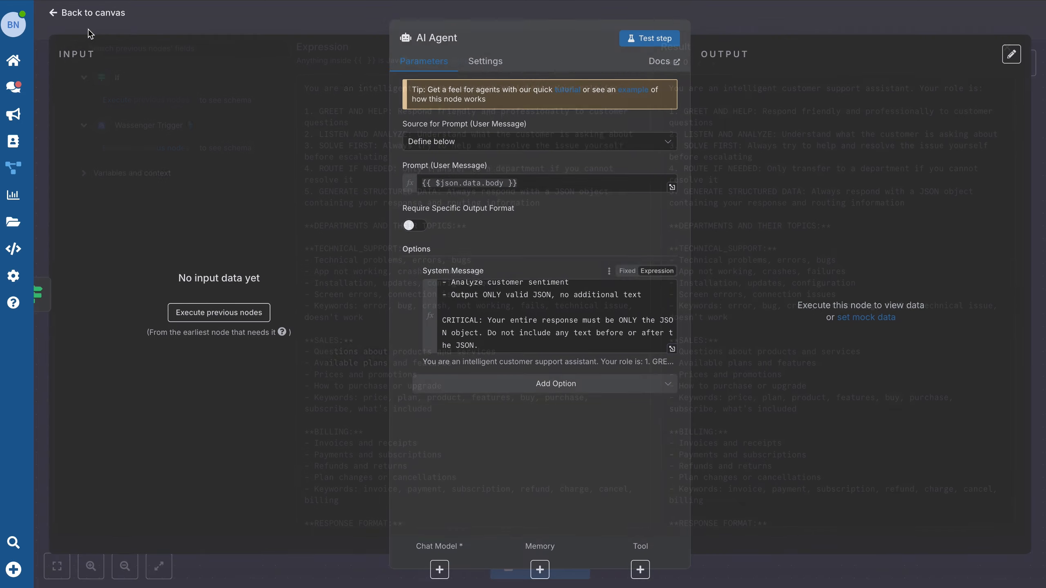
left_click(100, 21)
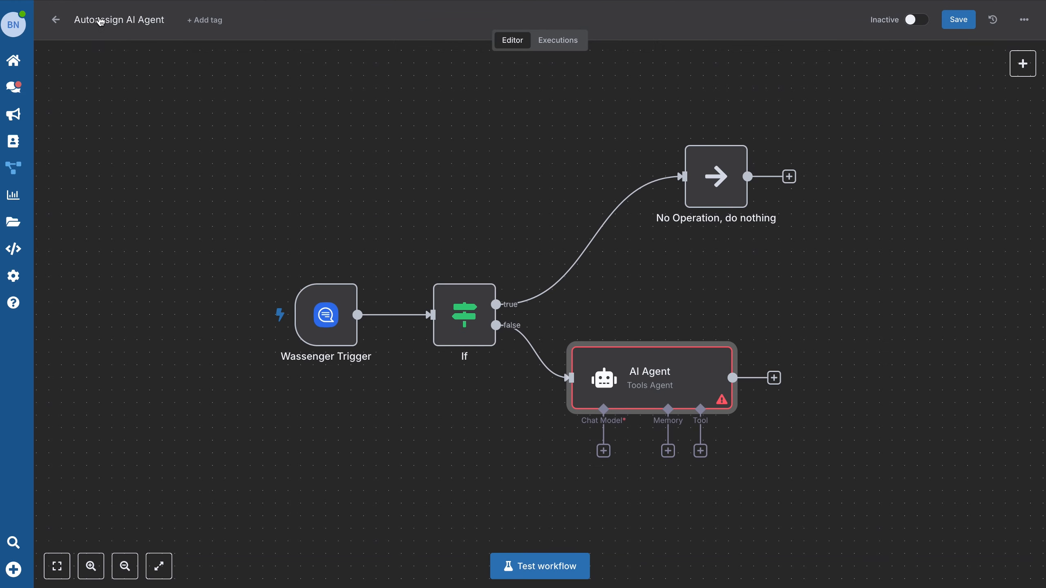
- Move the AI Agent node farther right and up, and attach an OpenAI Chat Model to it
left_click_drag(646, 379, 748, 344)
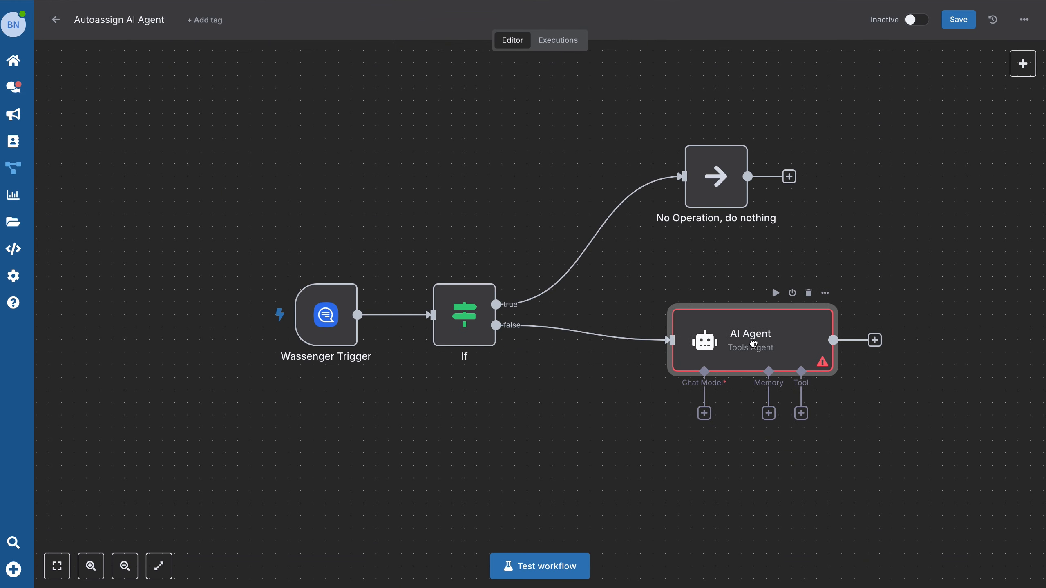
left_click(705, 414)
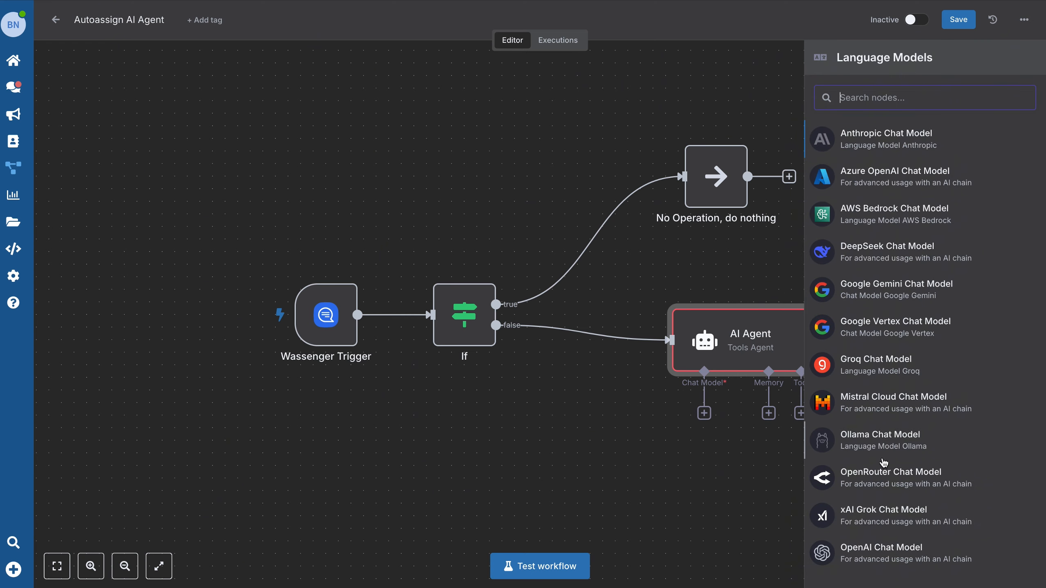
left_click(888, 552)
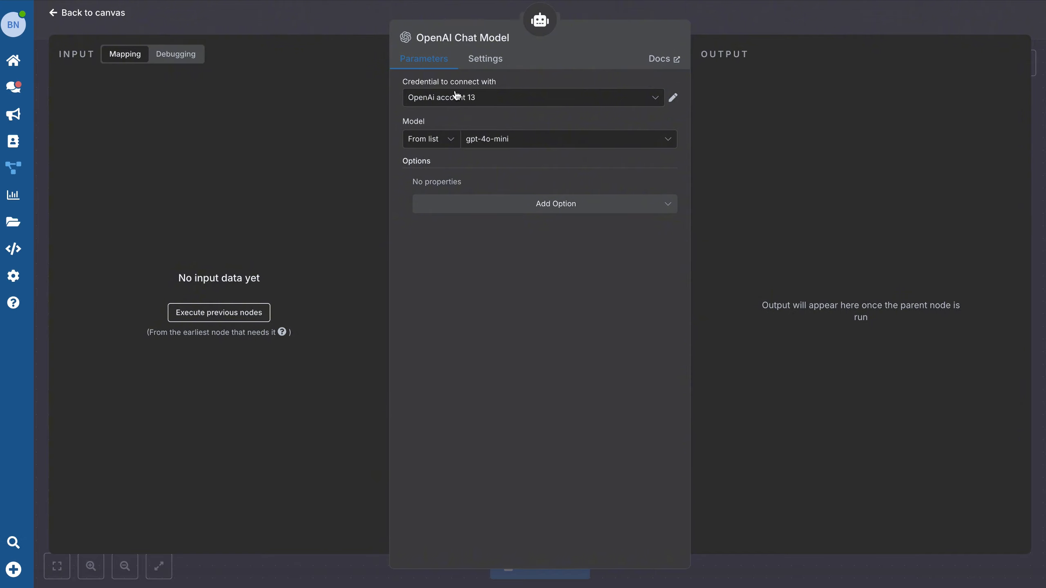
left_click(514, 102)
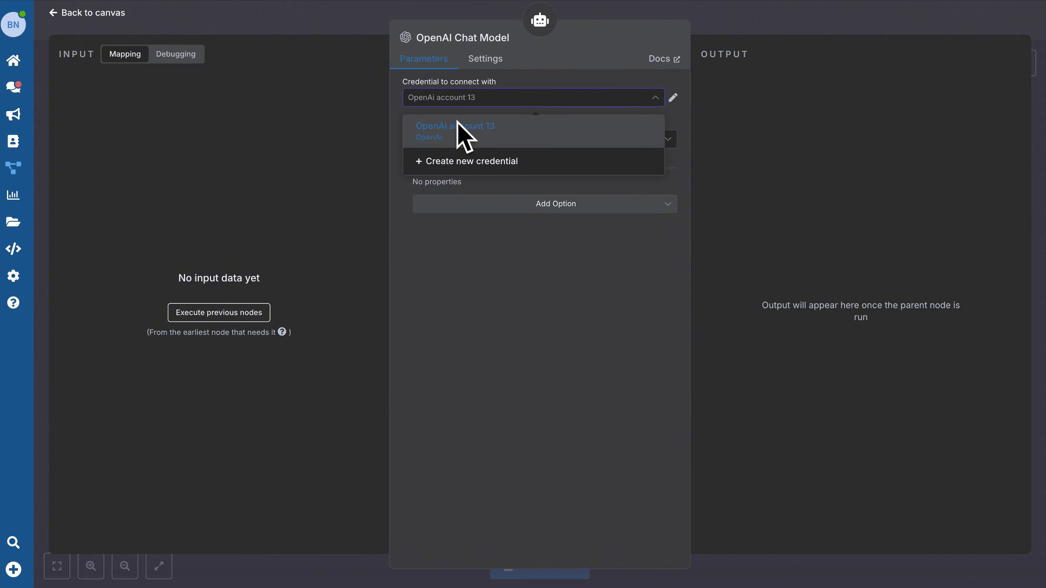
left_click(472, 163)
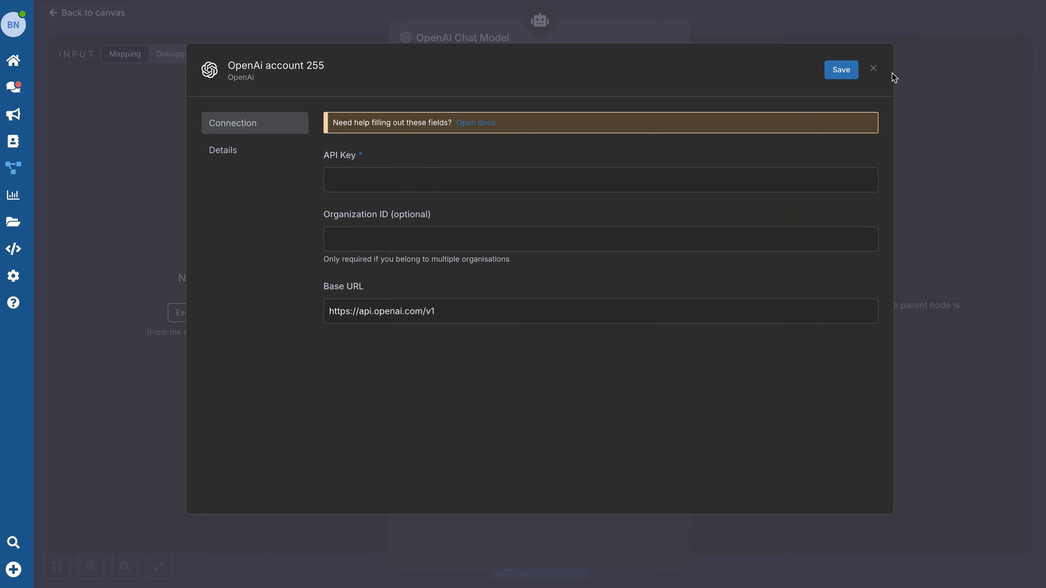
left_click(874, 70)
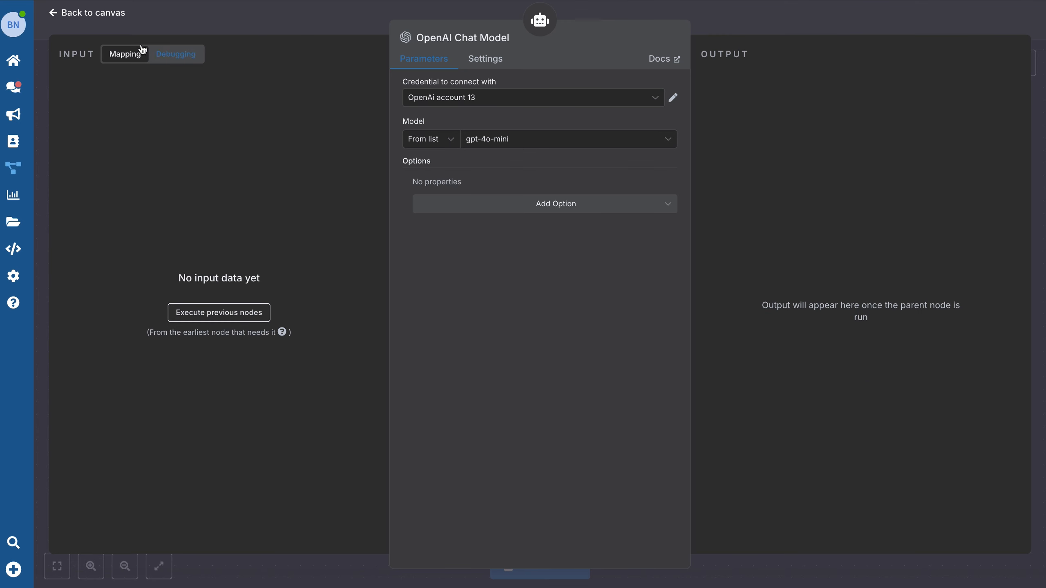
- Place the OpenAI Chat Model node below and left of the AI Agent, and attach Simple Memory to the agent
left_click(91, 13)
left_click_drag(710, 465, 646, 464)
left_click(769, 413)
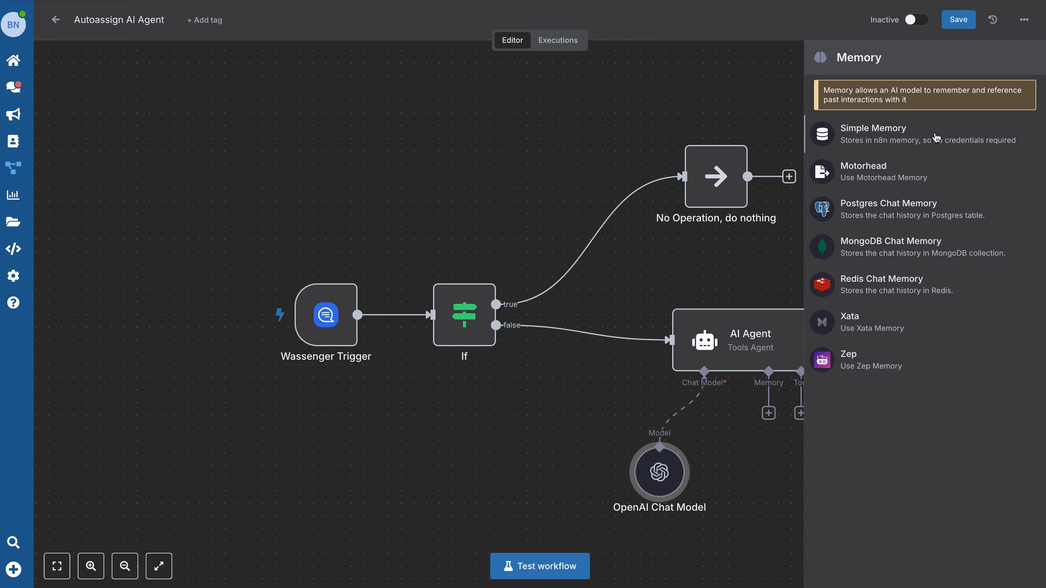
left_click(929, 139)
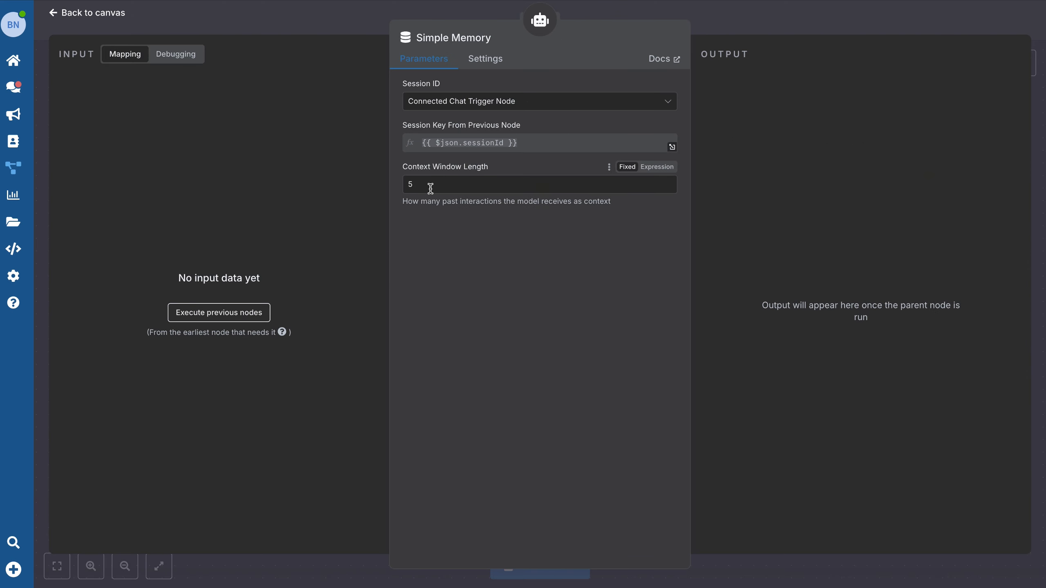
- Set the Simple Memory's context window length to 20 and its Session ID to Define below
key("BackSpace")
type("20")
left_click(532, 103)
left_click(443, 190)
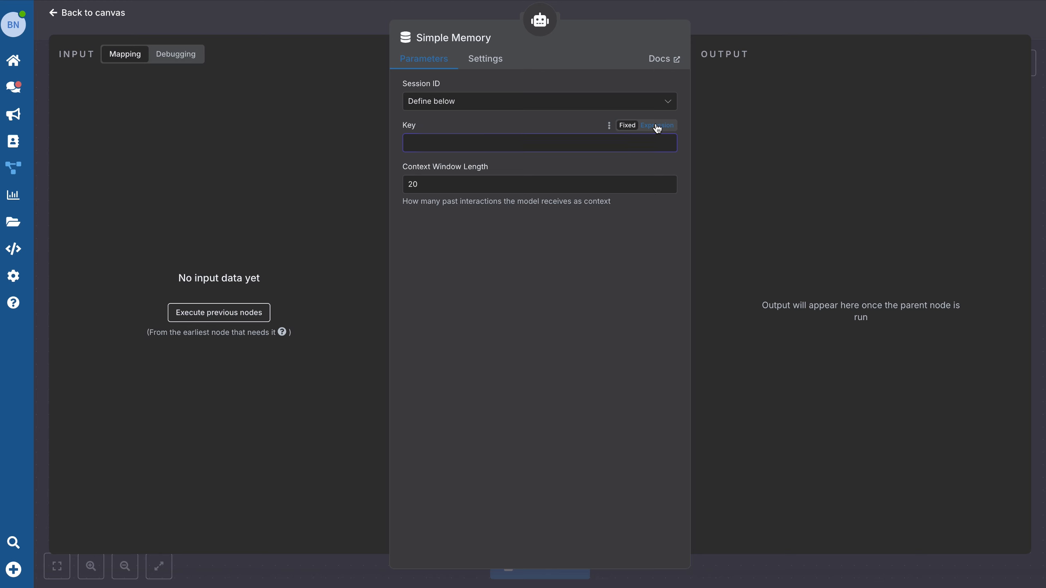
- Make the Simple Memory's session key an expression that references $('Wassenger Trigger')
left_click(656, 125)
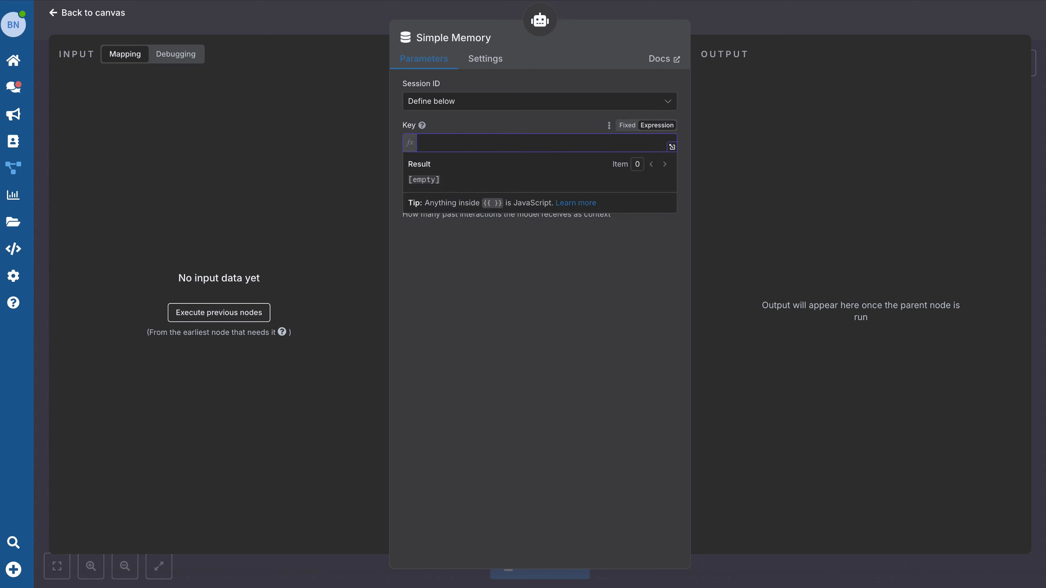
type("{{$")
key("Down")
key("Down")
key("Down")
key("Down")
key("Down")
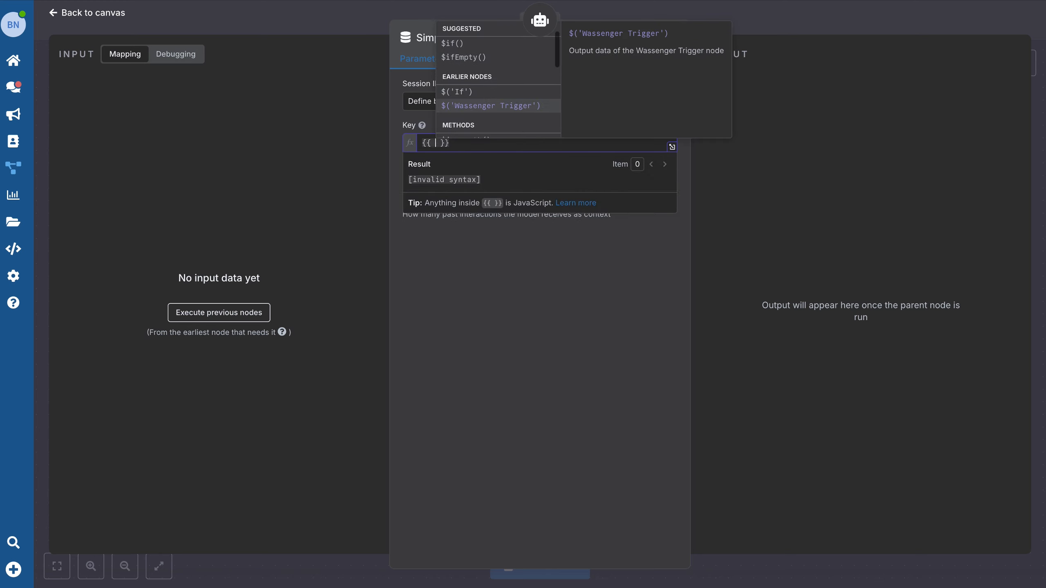
key("Return")
type(".")
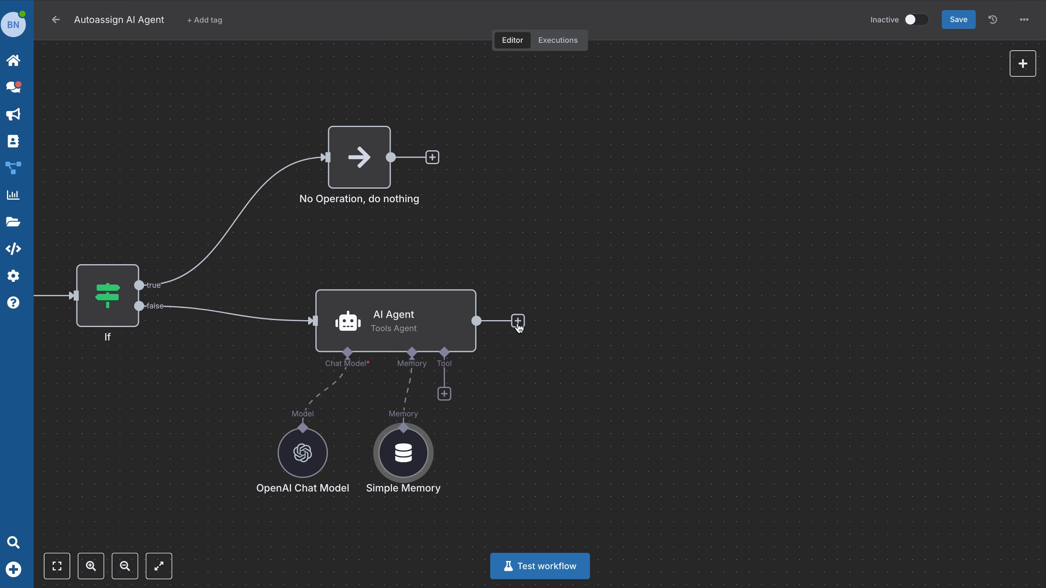
- Search for "code" and add a Code node after the AI Agent
left_click(518, 321)
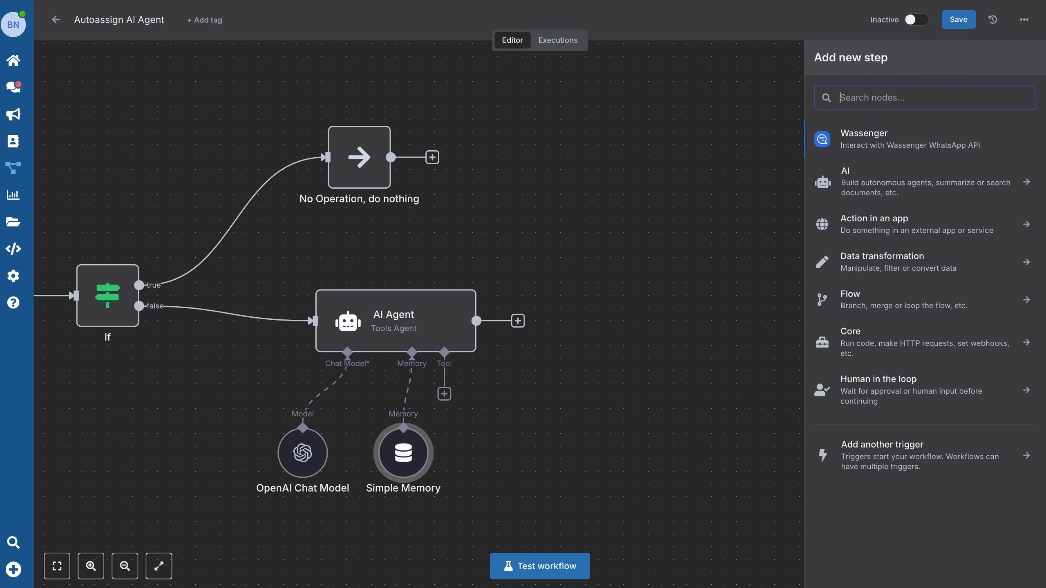
type("code")
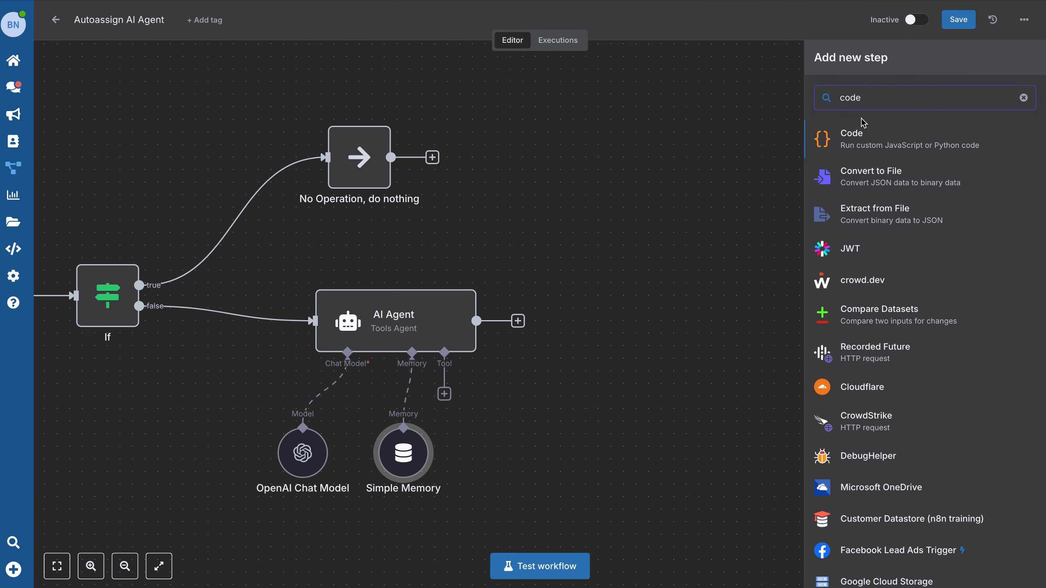
left_click(863, 143)
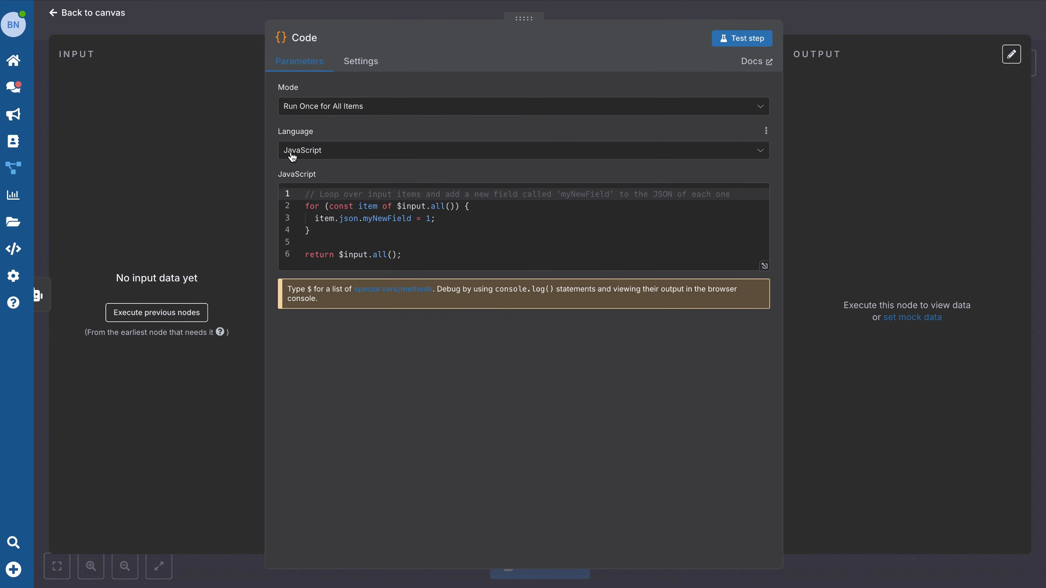
- Replace the Code node's JavaScript with a script parsing $node["Triage AI agent"].json.output into response, transfer, department, issue, priority and sentiment fields, with an error fallback
left_click(764, 265)
left_click(176, 234)
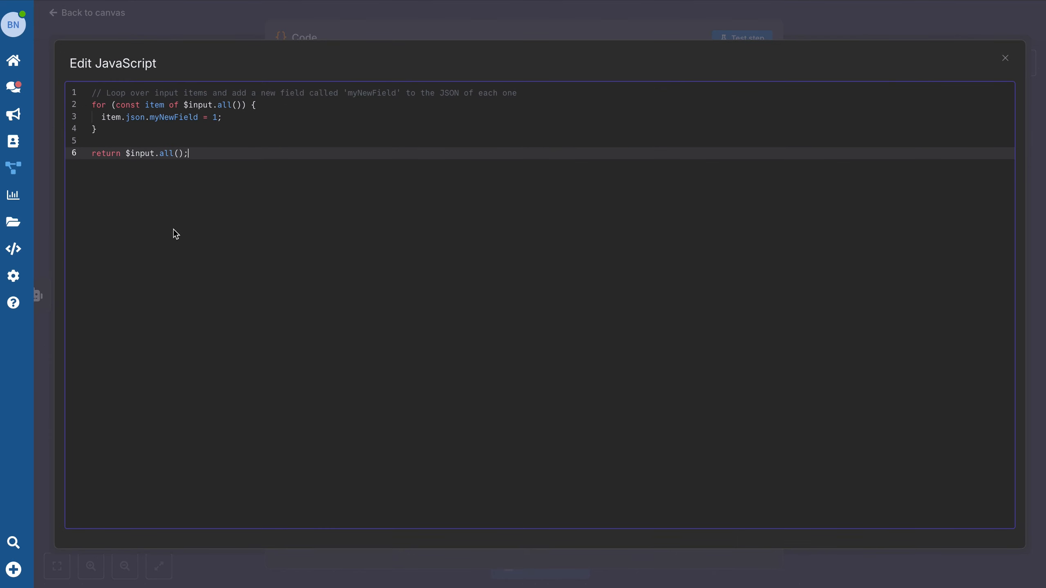
key("ctrl+a")
type("const aiOutput = $node[\"Triage AI agent\"].json.output;  try {   const data = JSON.parse(aiOutput);    return {     response: data.response,     requiresTransfer: data.requires_transfer,     department: data.department,     issueType: data.issue_type,     priority: data.priority,     customerSentiment: data.customer_sentiment,     resolutionAttempted: data.resolution_attempted,     reasonForTransfer: data.reason_for_transfer,     suggestedActions: data.suggested_actions || [],     timestamp: new Date().toISOString()   }; } catch (error) {   return {     error: true,     errorMessage: error.message,     originalOutput: aiOutput   }; }")
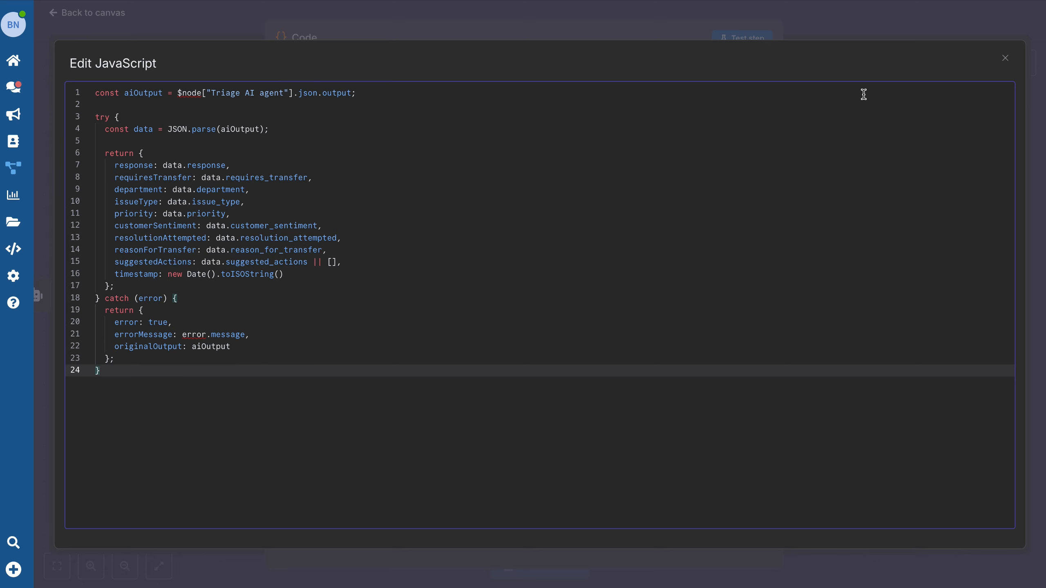
left_click(1005, 62)
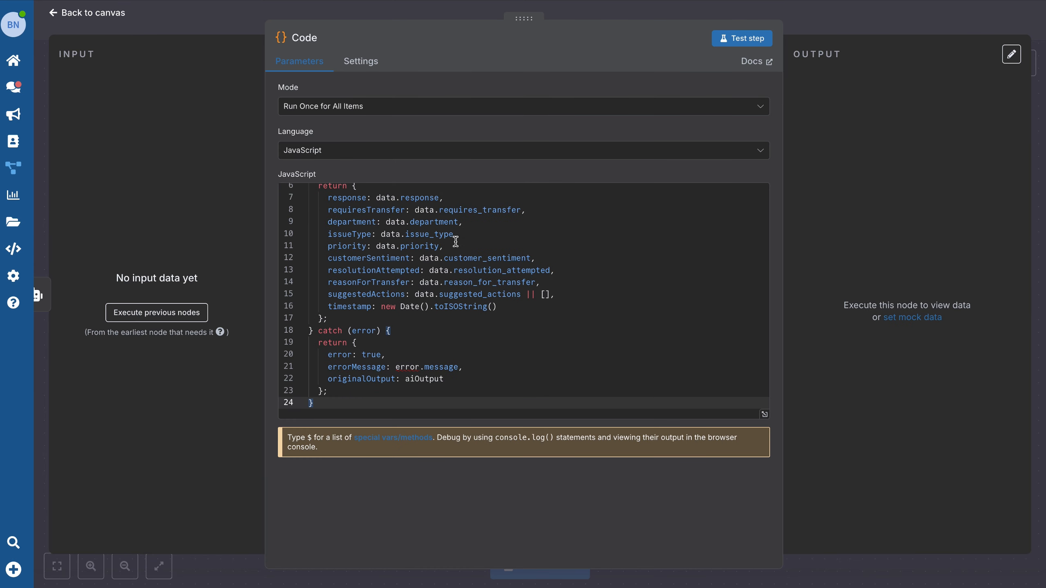
- Rename the AI Agent node as "Triage AI agent", matching the node name referenced in the Code node's script
scroll(459, 259, "up", 3)
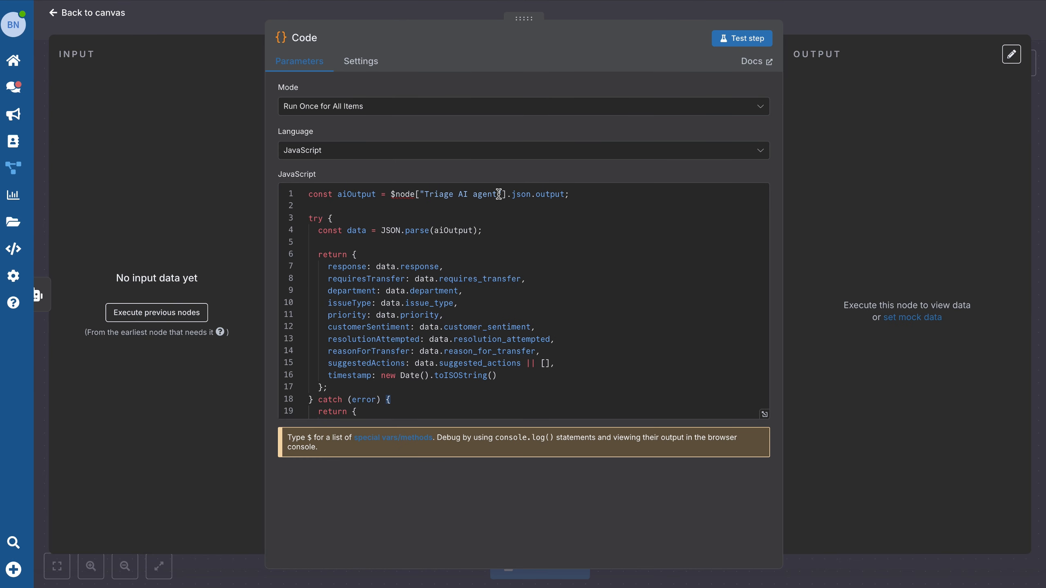
left_click_drag(498, 194, 425, 195)
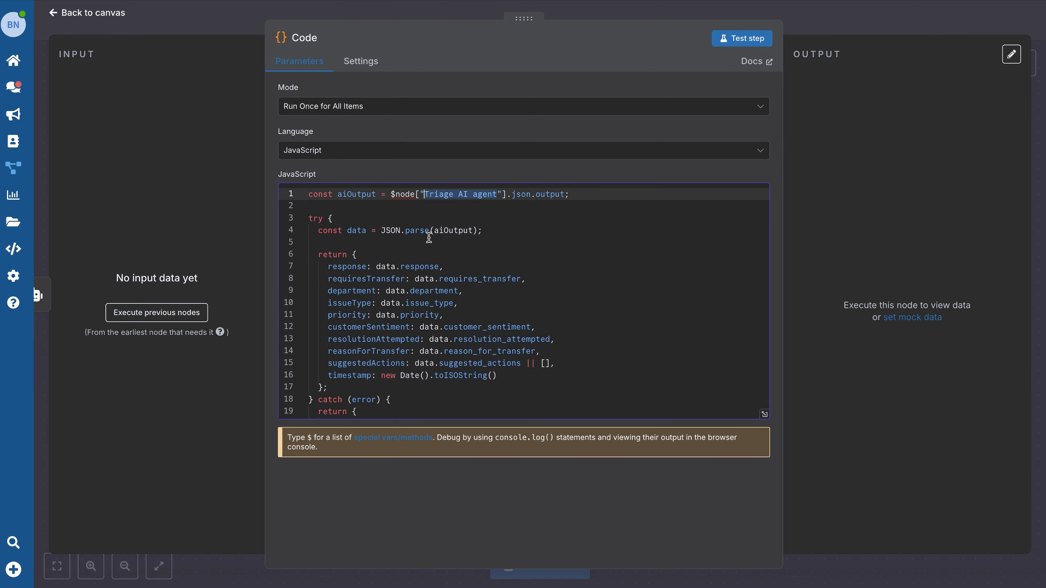
left_click(110, 13)
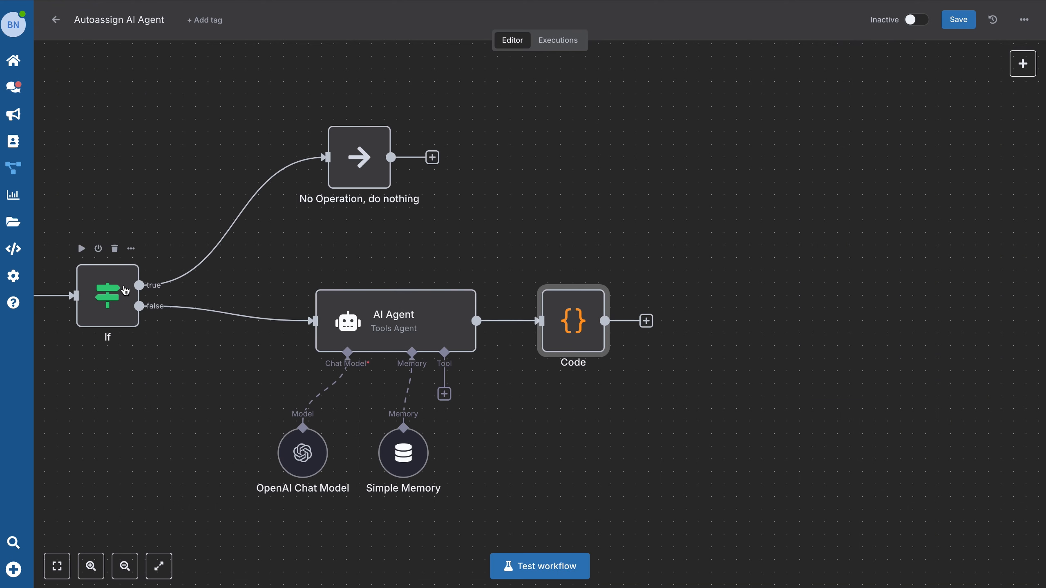
left_click(468, 274)
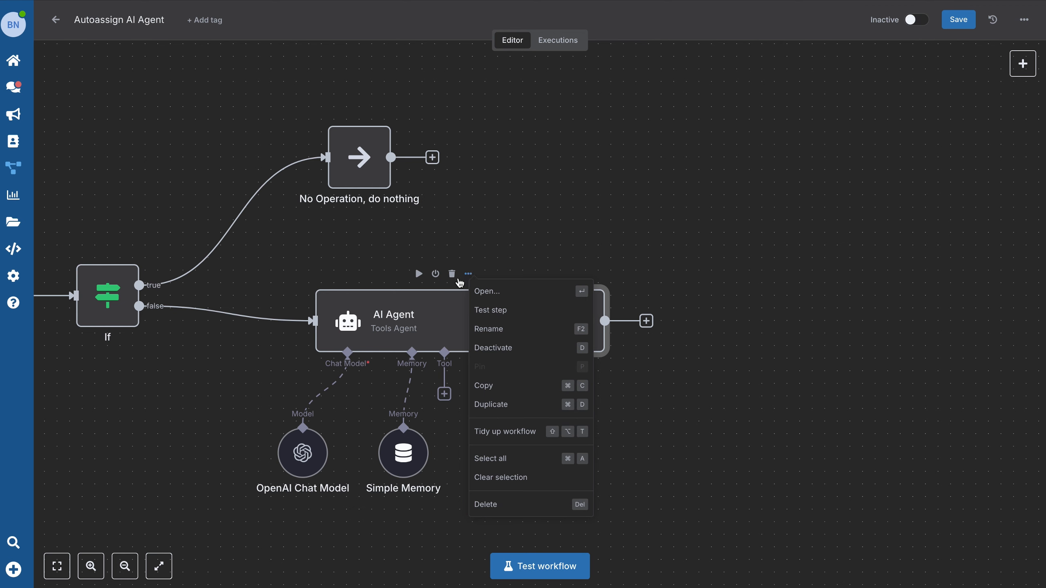
left_click(498, 329)
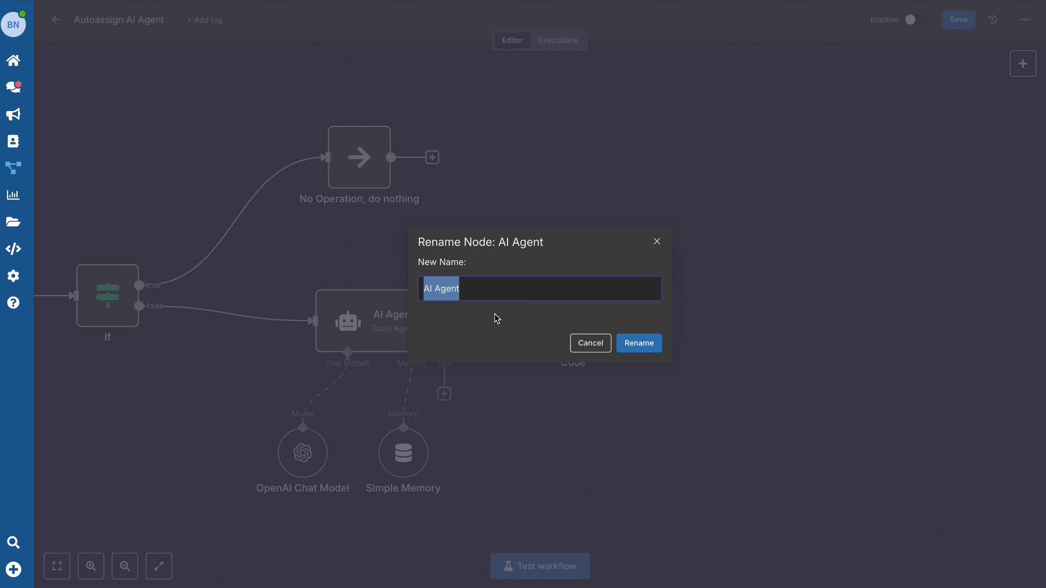
type("Triage AI agent")
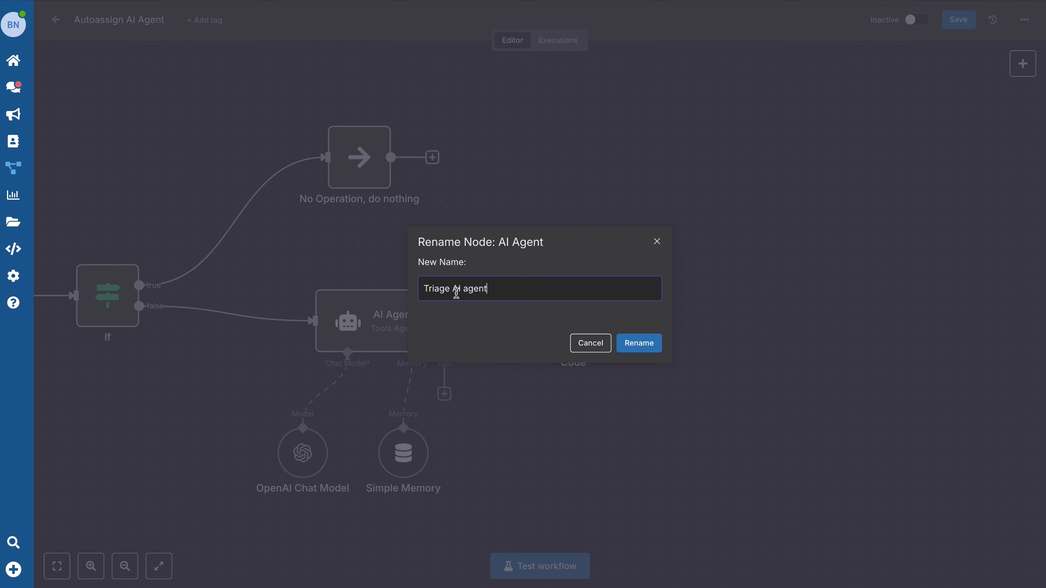
left_click(637, 343)
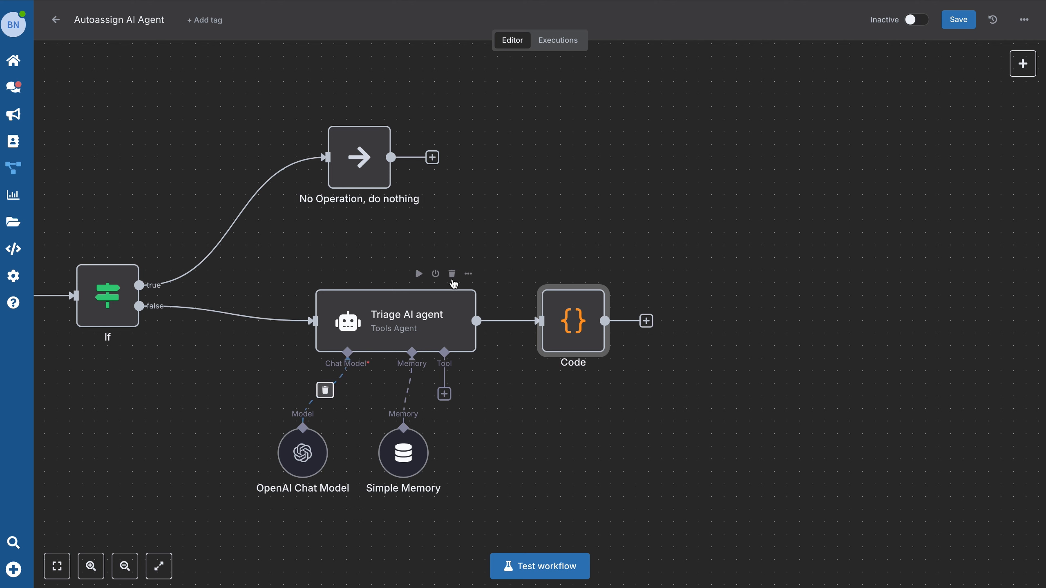
- Test the Wassenger Trigger node to pull in a sample inbound message event and view its output as Schema
scroll(100, 545, "right", 5)
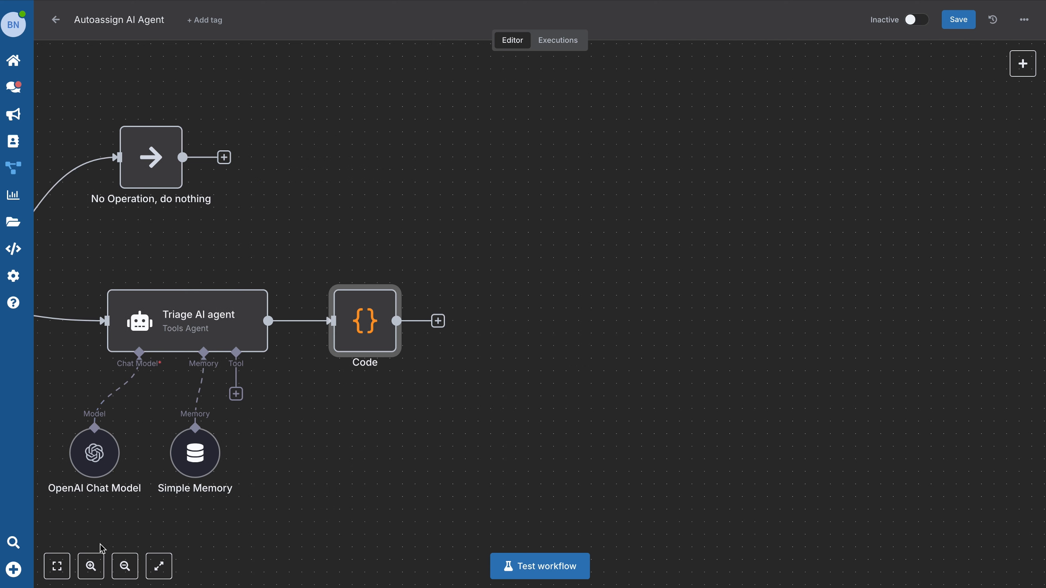
left_click(57, 567)
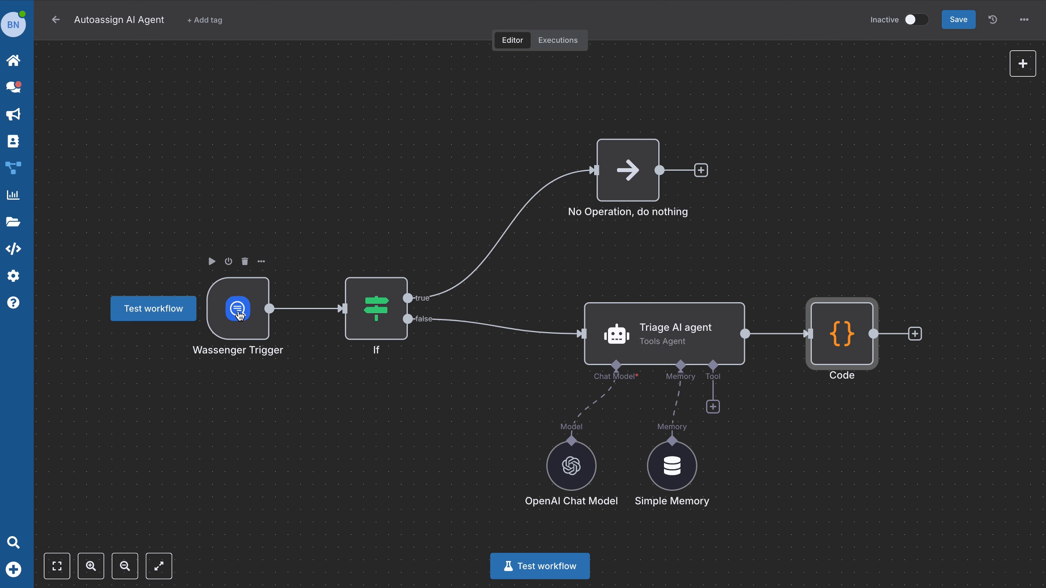
double_click(242, 315)
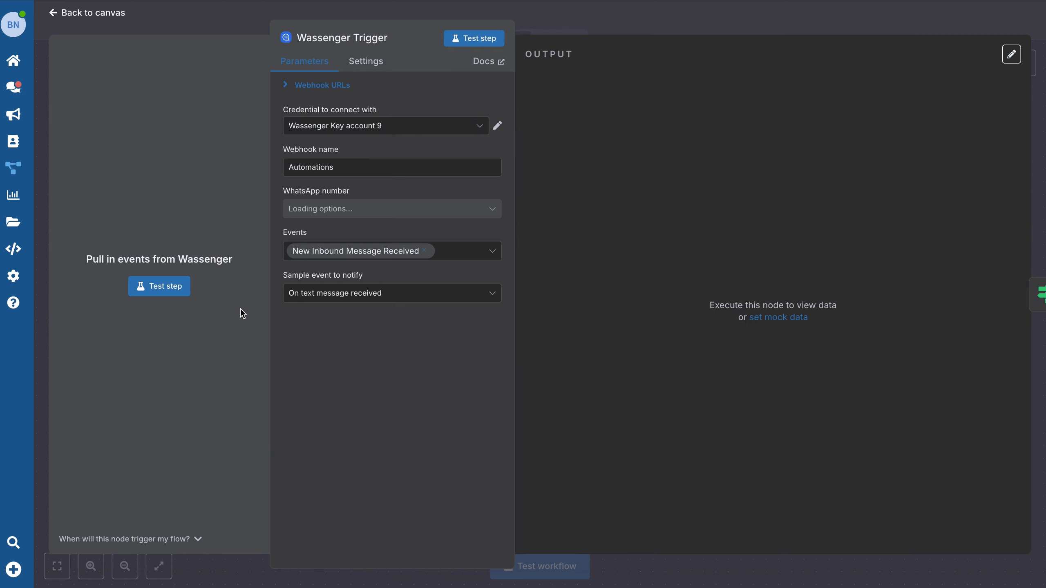
left_click(159, 286)
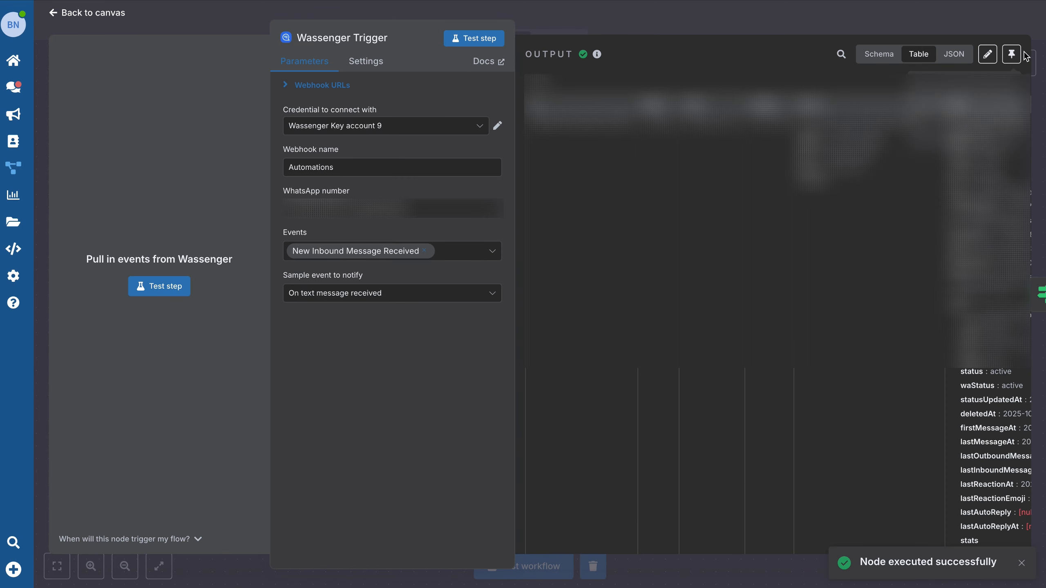
left_click(879, 53)
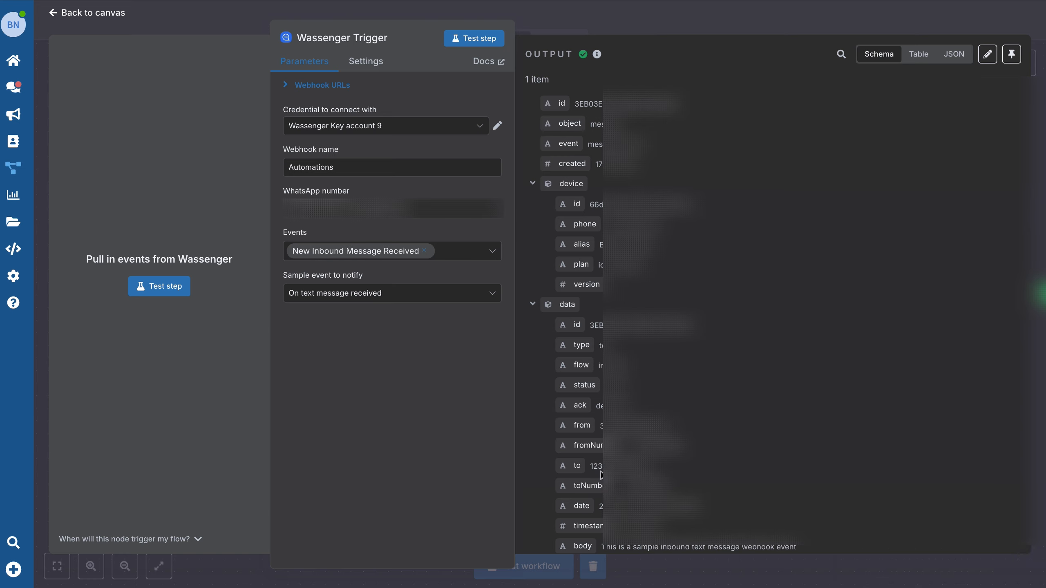
- Edit the trigger's sample output by removing the value on line 61 and replacing the message body on line 26, and save it as pinned data
left_click(989, 59)
scroll(770, 297, "down", 10)
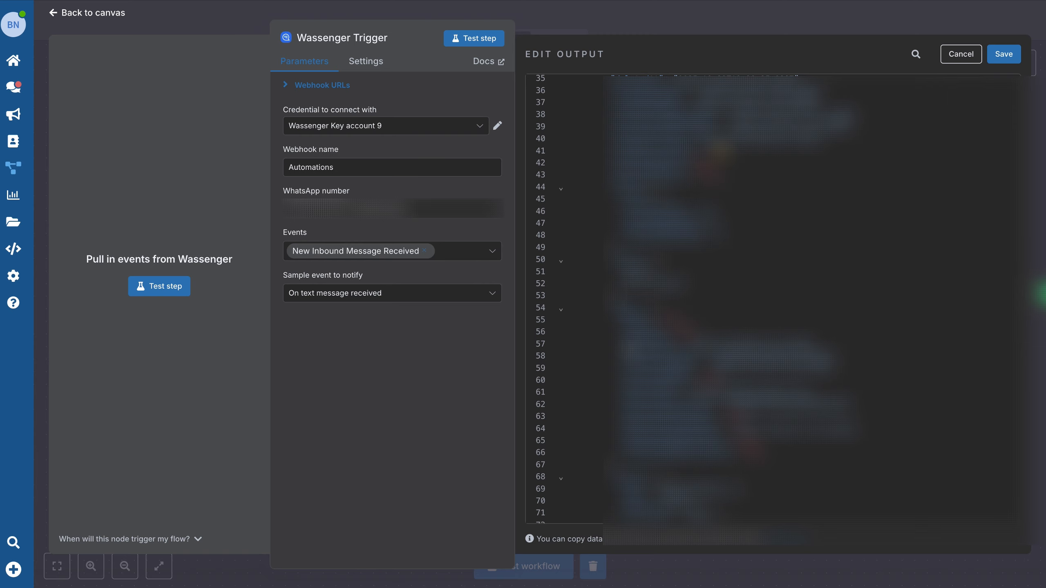
double_click(749, 392)
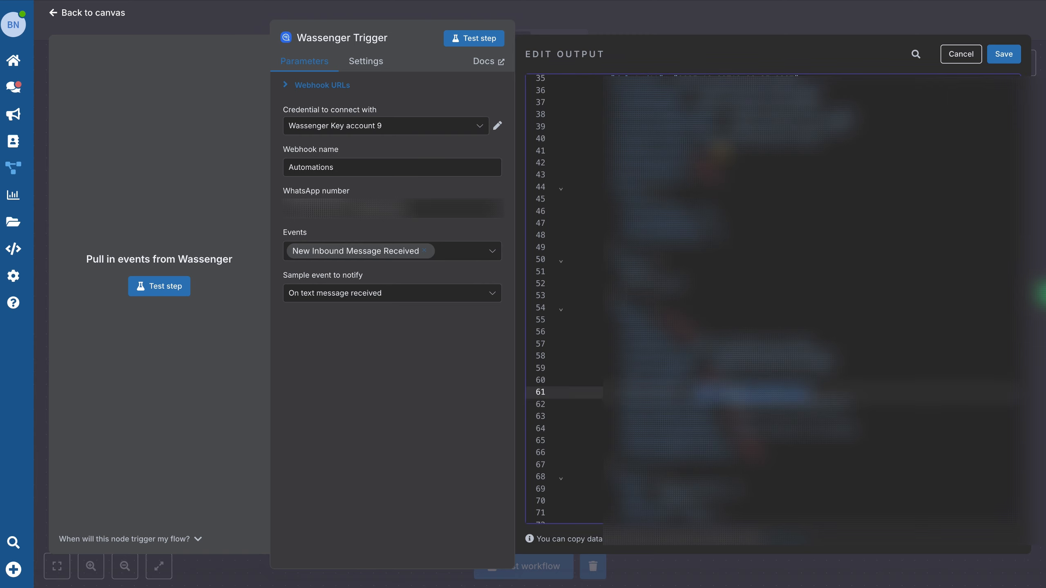
key("BackSpace")
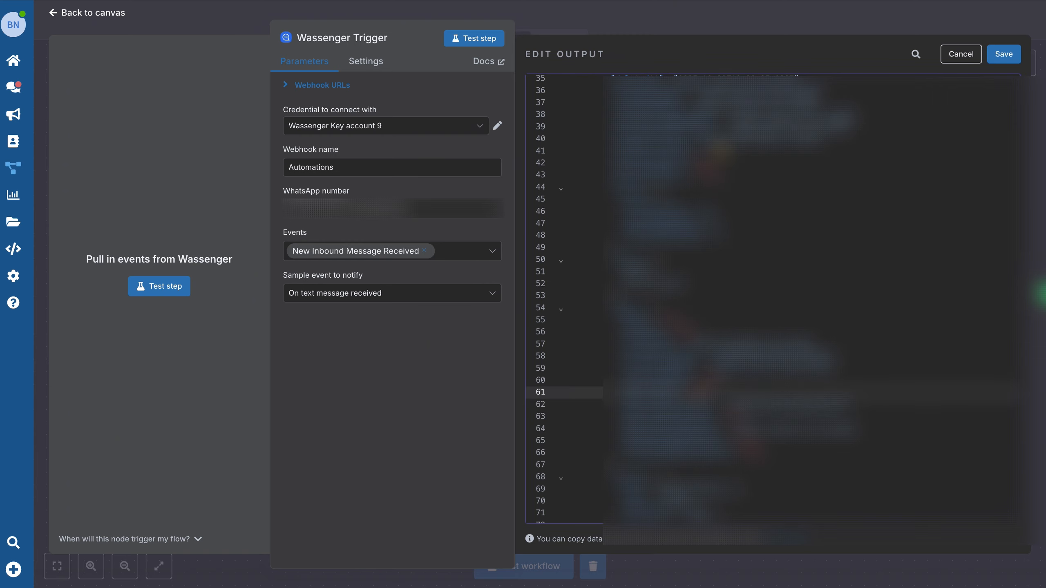
scroll(745, 391, "up", 8)
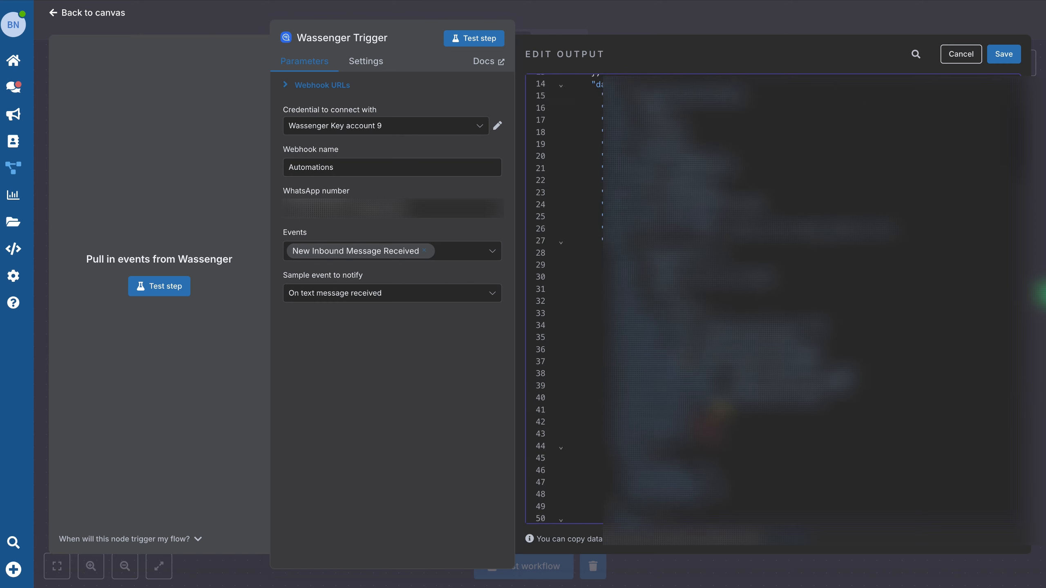
left_click(766, 282)
left_click_drag(659, 282, 891, 282)
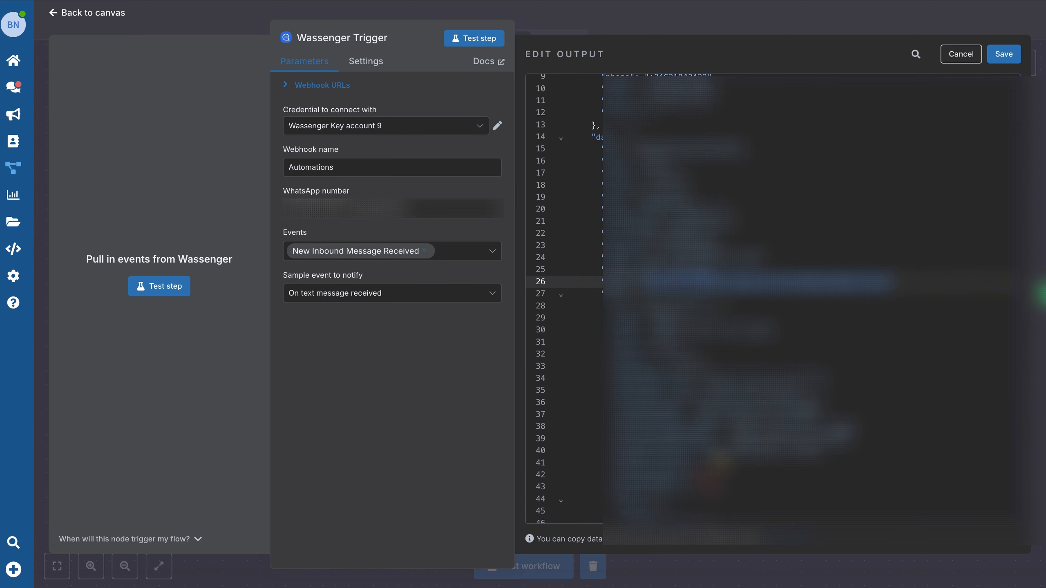
key("BackSpace")
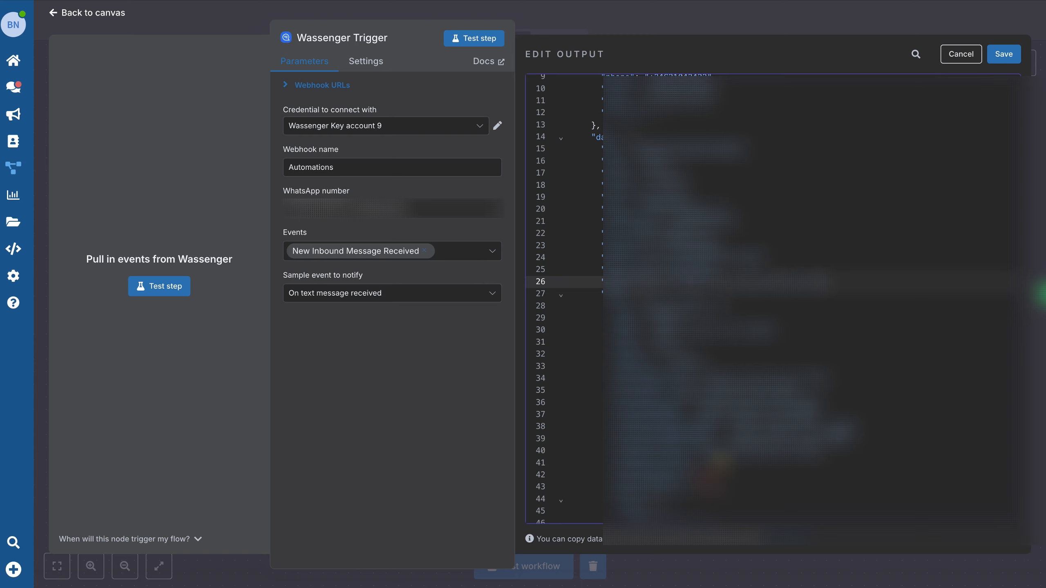
left_click(1004, 55)
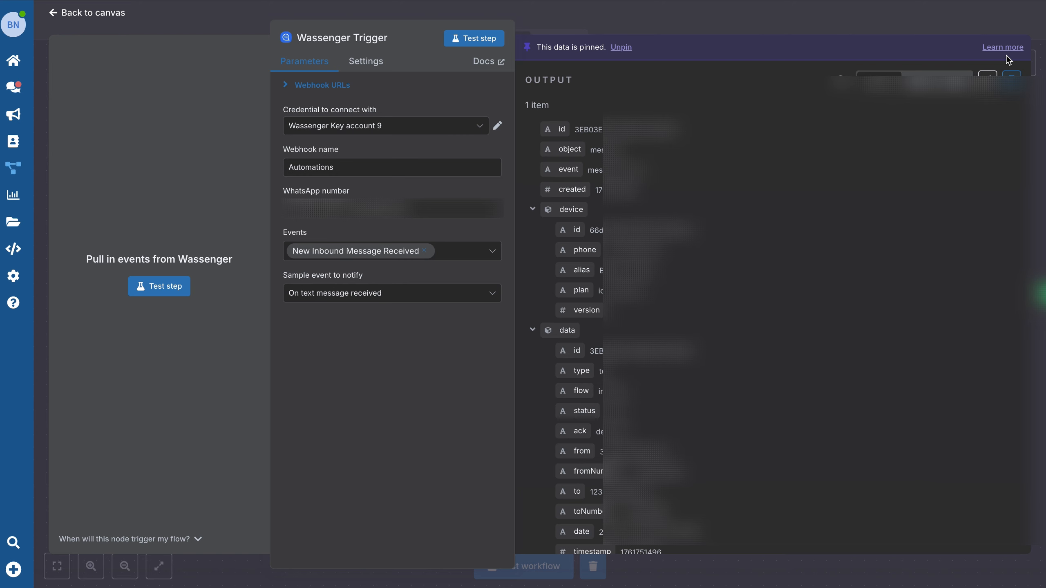
- Return to the canvas and run the Wassenger Trigger, If, Triage AI agent and Code nodes one after another
left_click(105, 12)
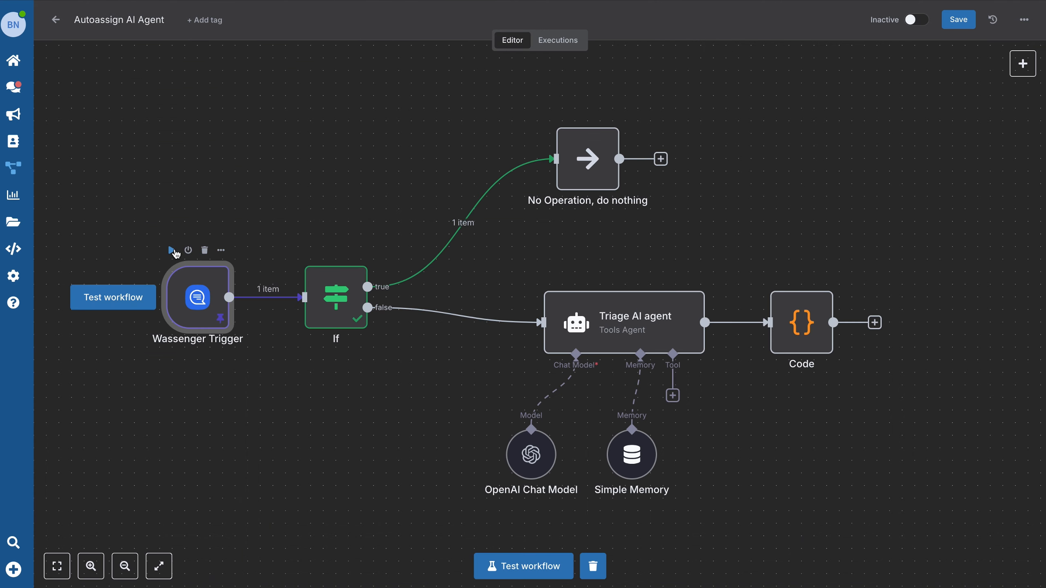
left_click(172, 251)
left_click(310, 251)
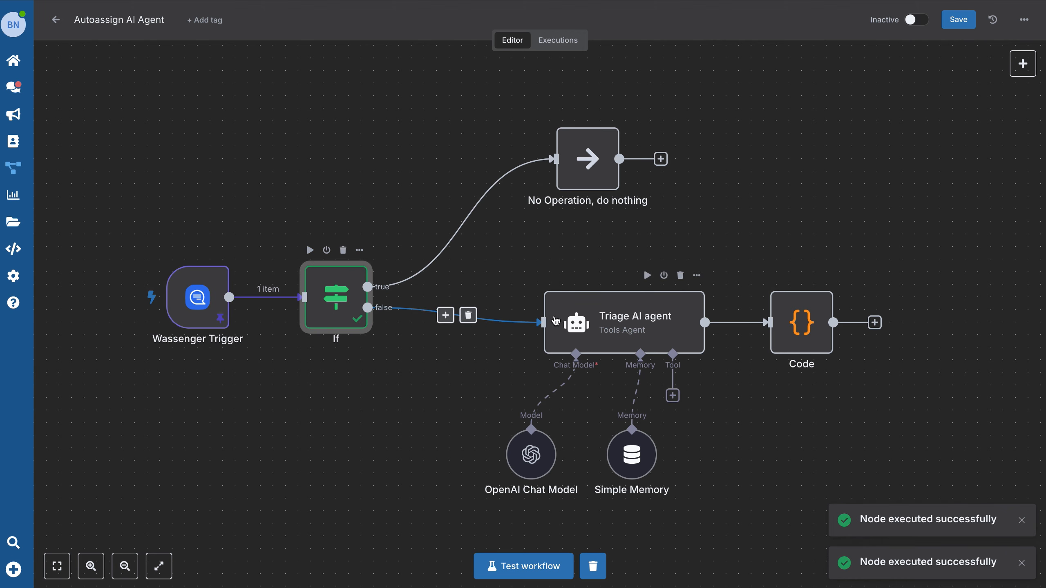
left_click(647, 275)
scroll(672, 242, "down", 2)
left_click(761, 271)
- Add a Wassenger node with the "Send a text message" action after the Code node
left_click(847, 312)
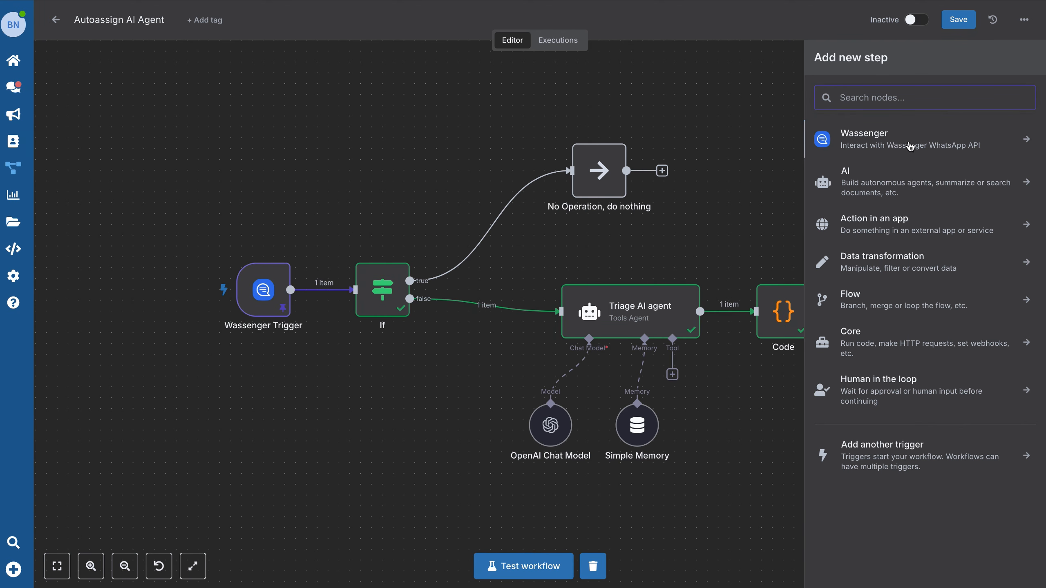
left_click(910, 145)
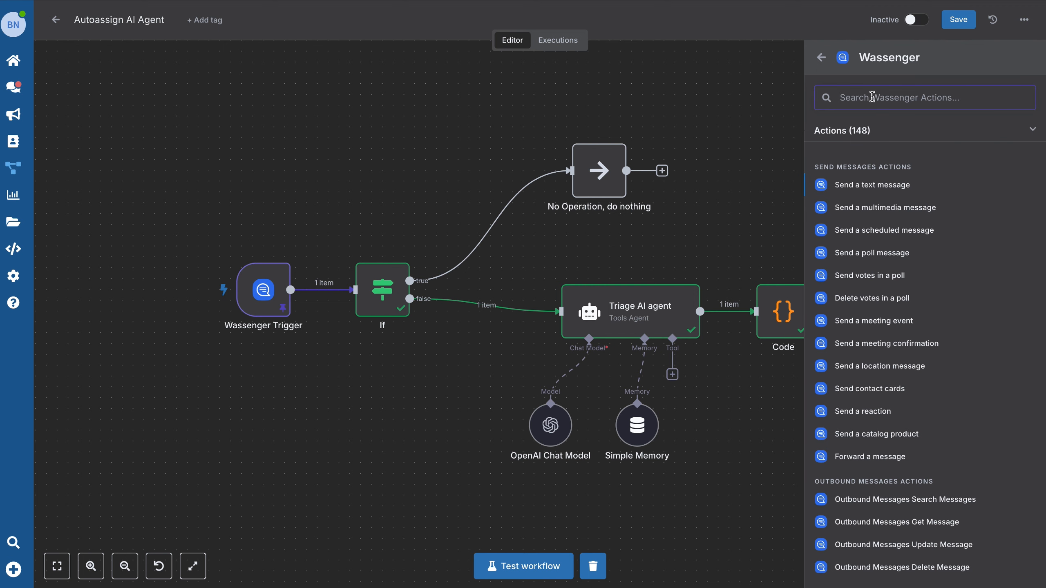
left_click(882, 187)
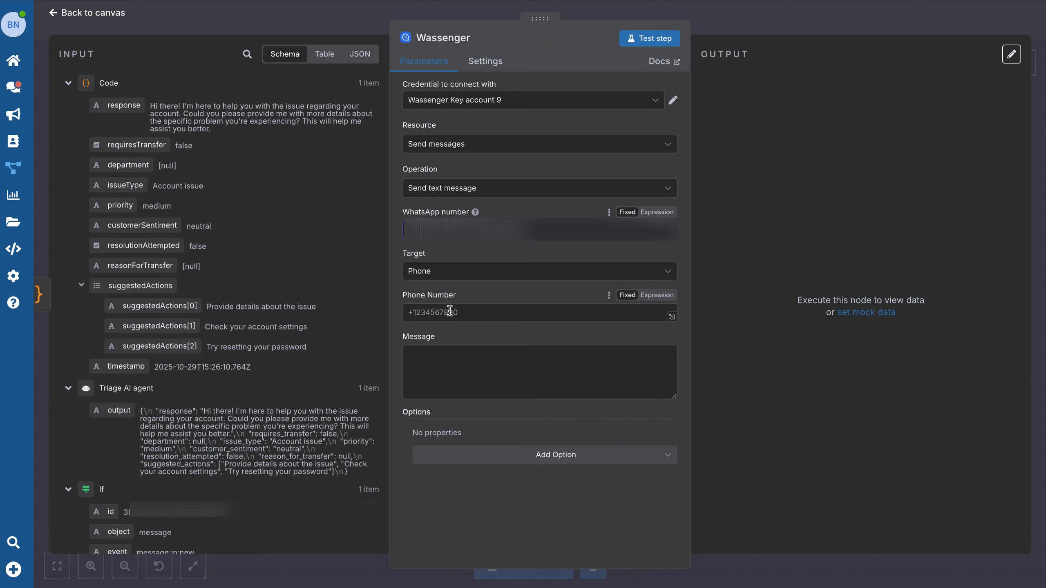
- Map the Wassenger node's Phone Number to the trigger's fromNumber field as {{ $('Wassenger Trigger').item.json.data.fromNumber }}
left_click(67, 83)
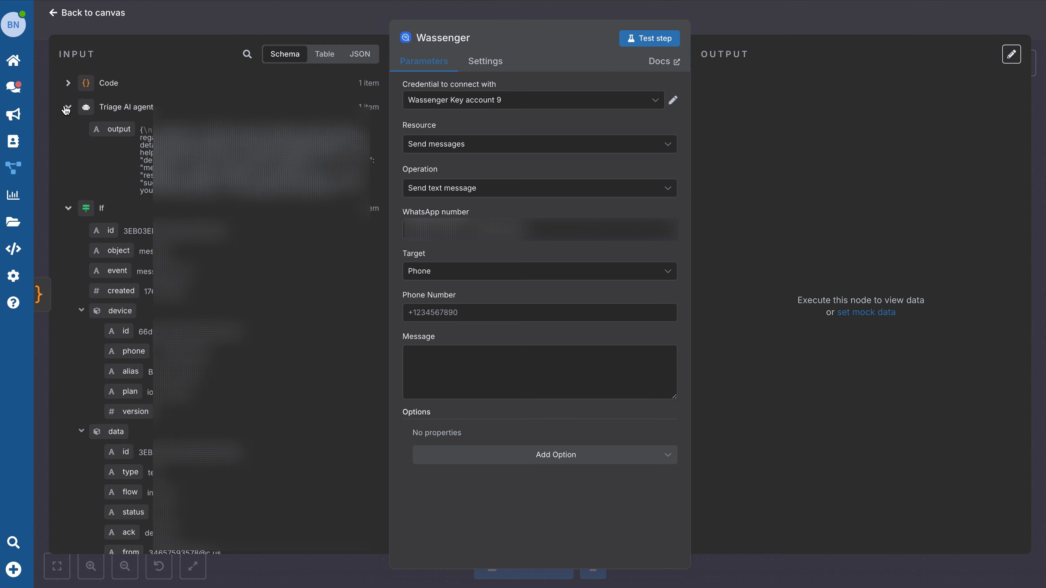
left_click(68, 107)
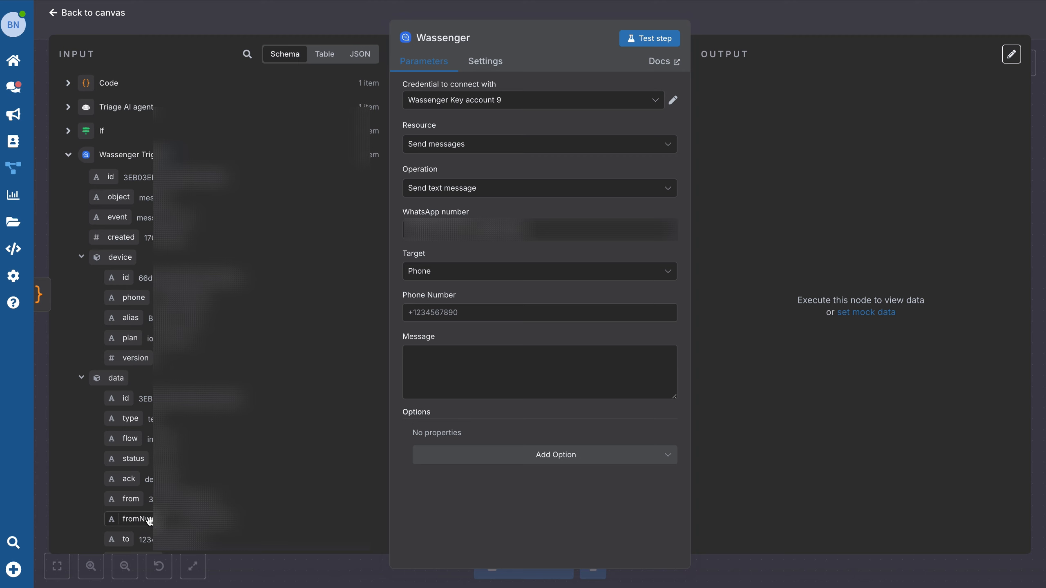
left_click_drag(150, 520, 435, 319)
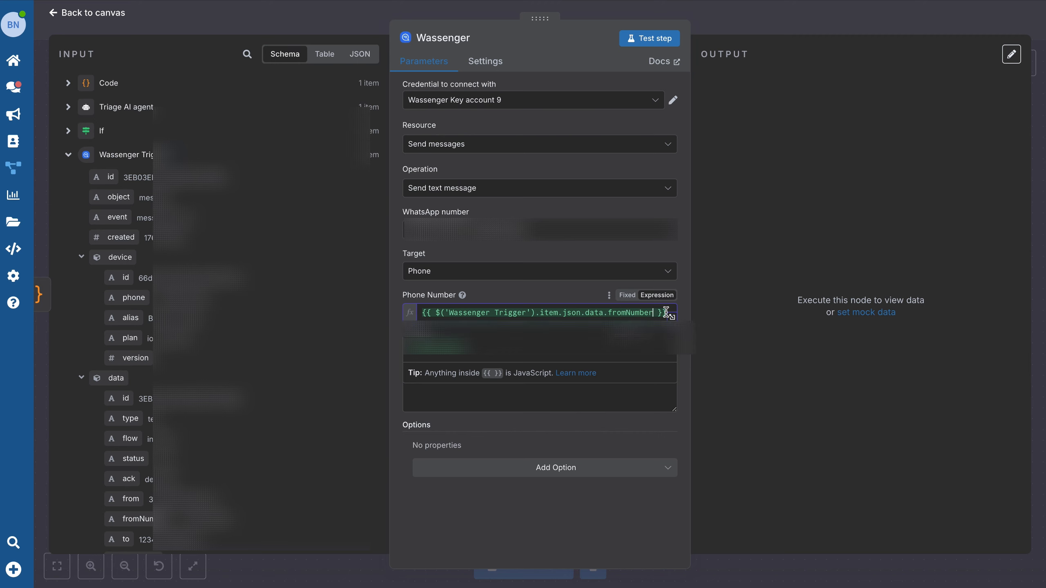
left_click(784, 392)
- Map the Wassenger node's Message to the Code node's response field as {{ $json.response }} and return to the canvas
left_click(462, 371)
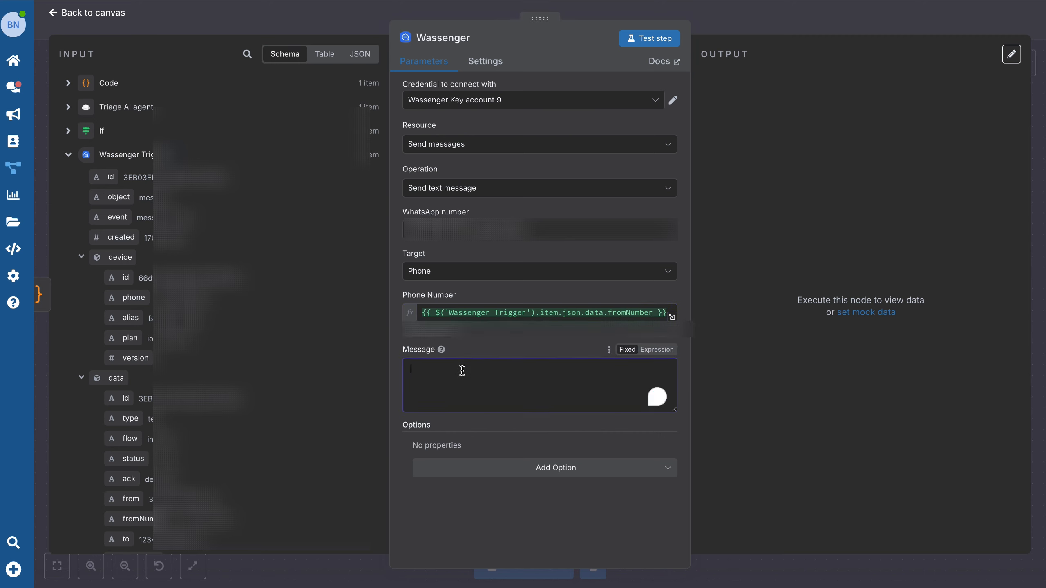
left_click(68, 107)
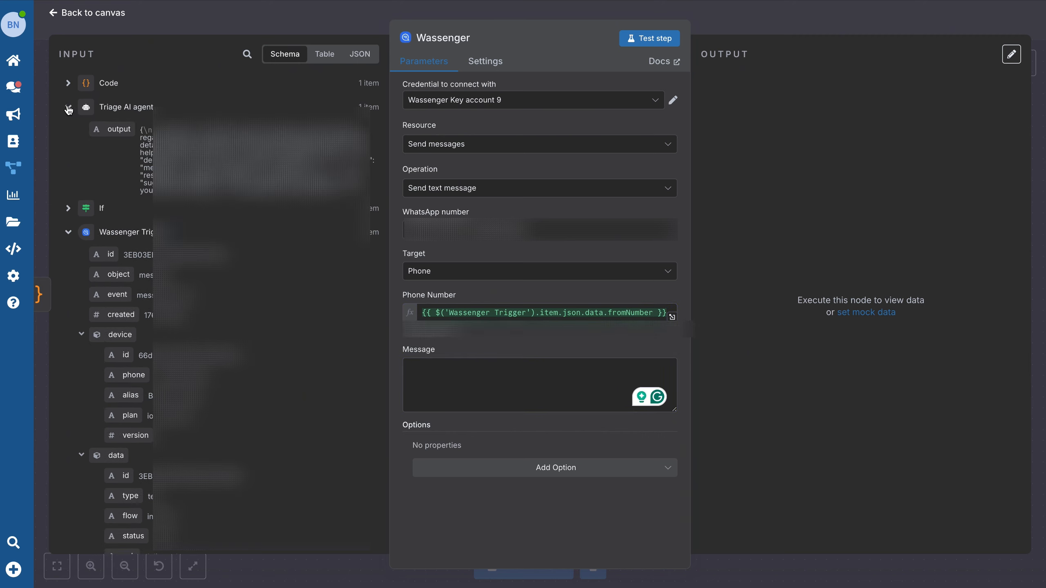
left_click(68, 84)
left_click_drag(114, 118, 442, 375)
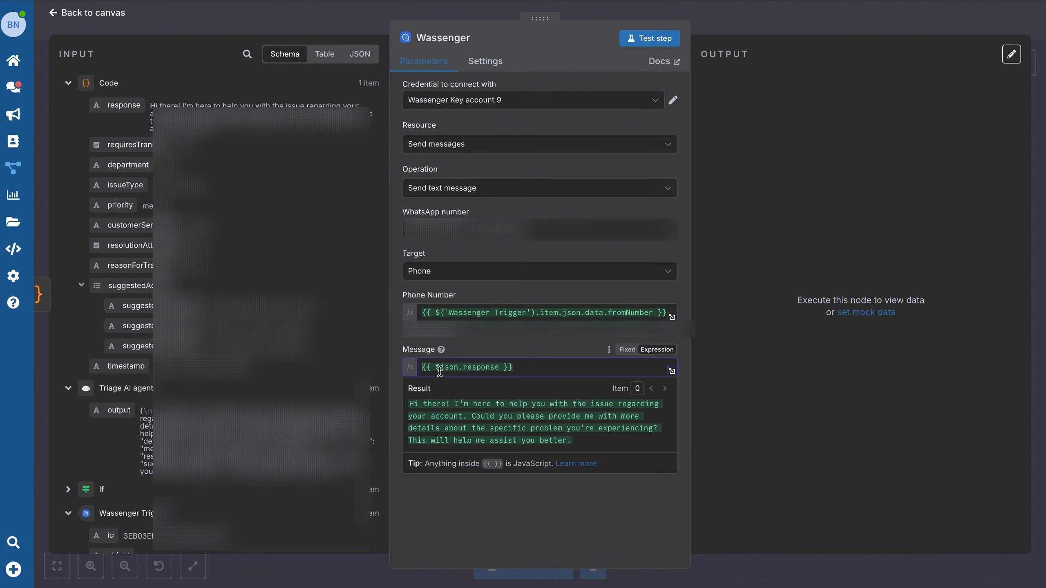
left_click(733, 389)
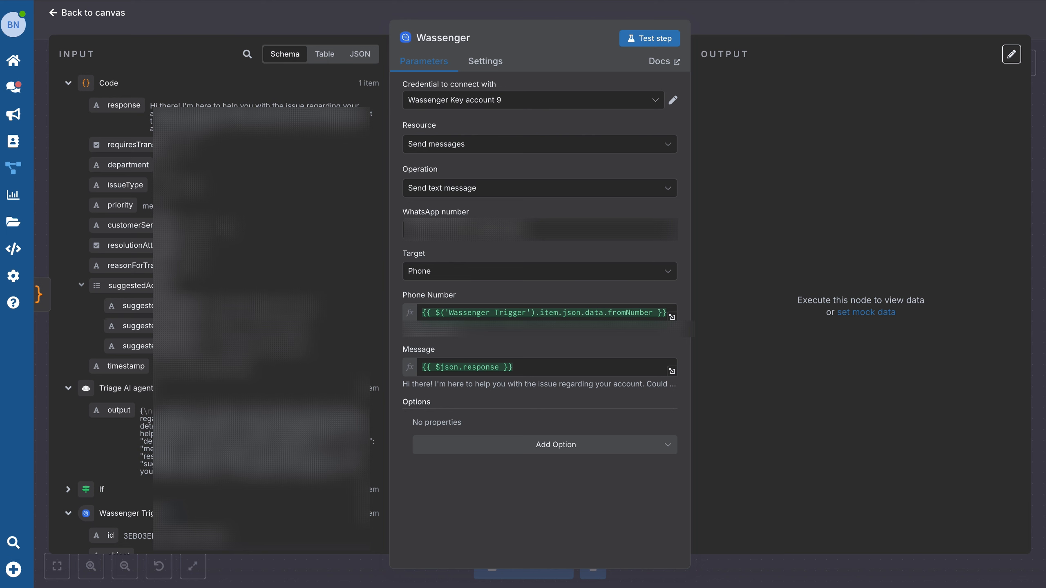
left_click(57, 13)
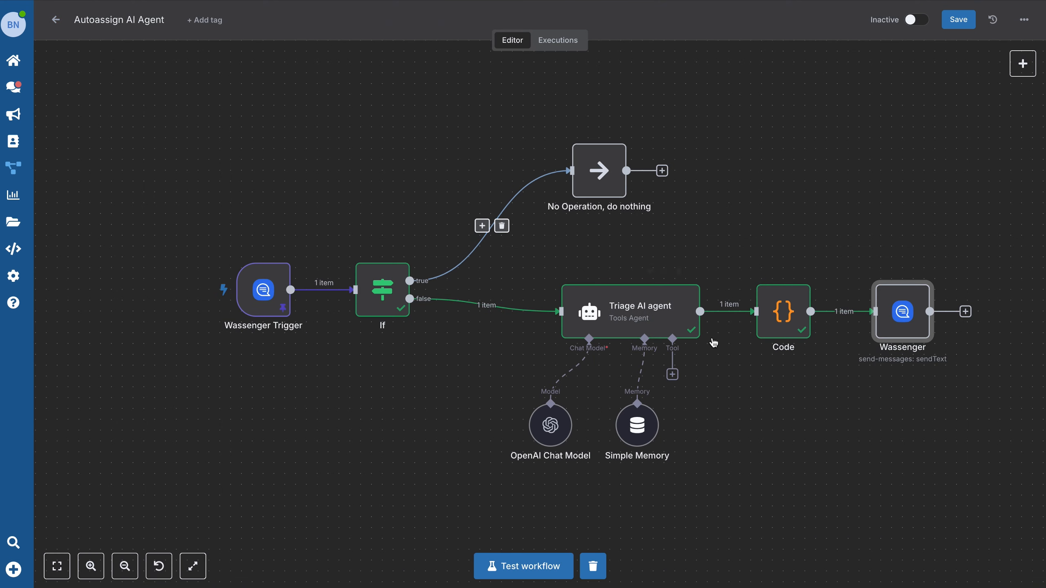
- Add a Switch node after the Wassenger send-text node
scroll(774, 420, "right", 6)
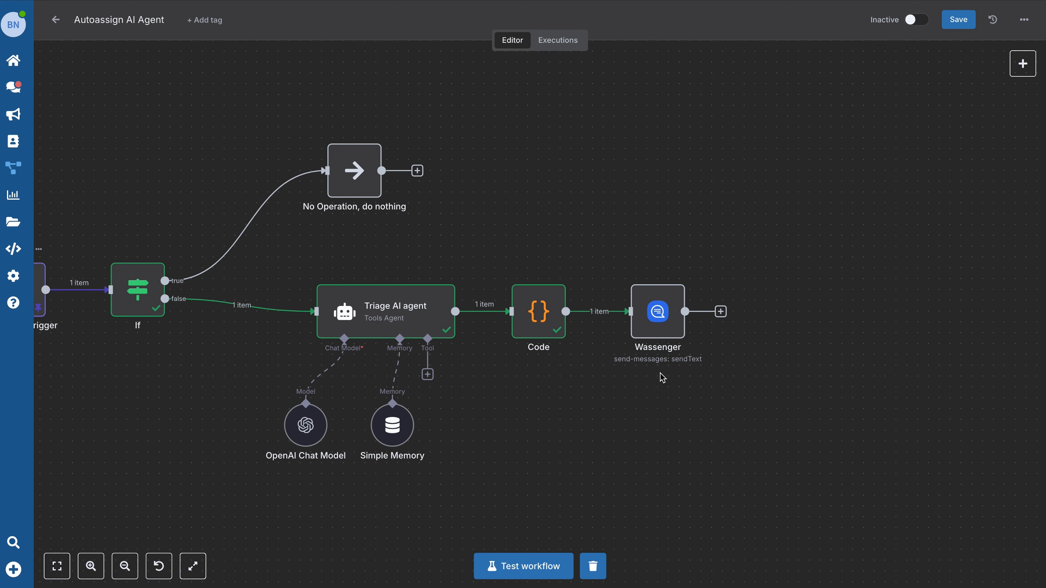
left_click(721, 312)
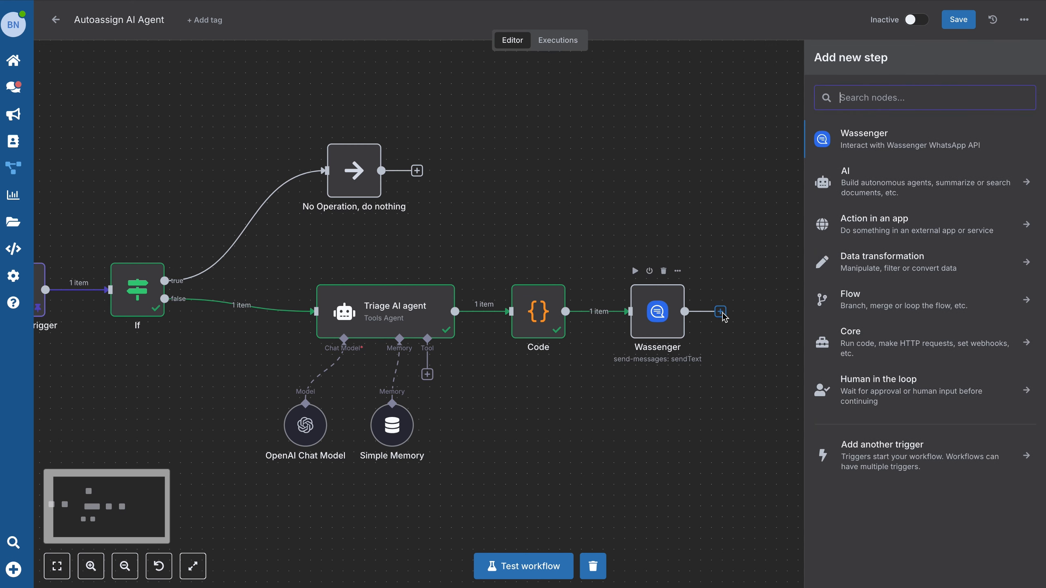
type("switch")
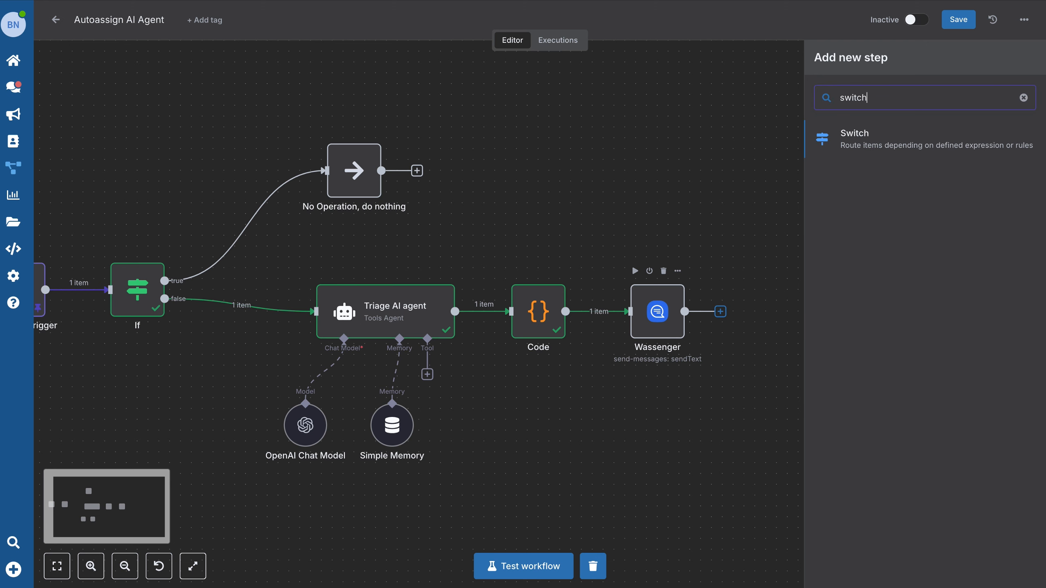
left_click(905, 143)
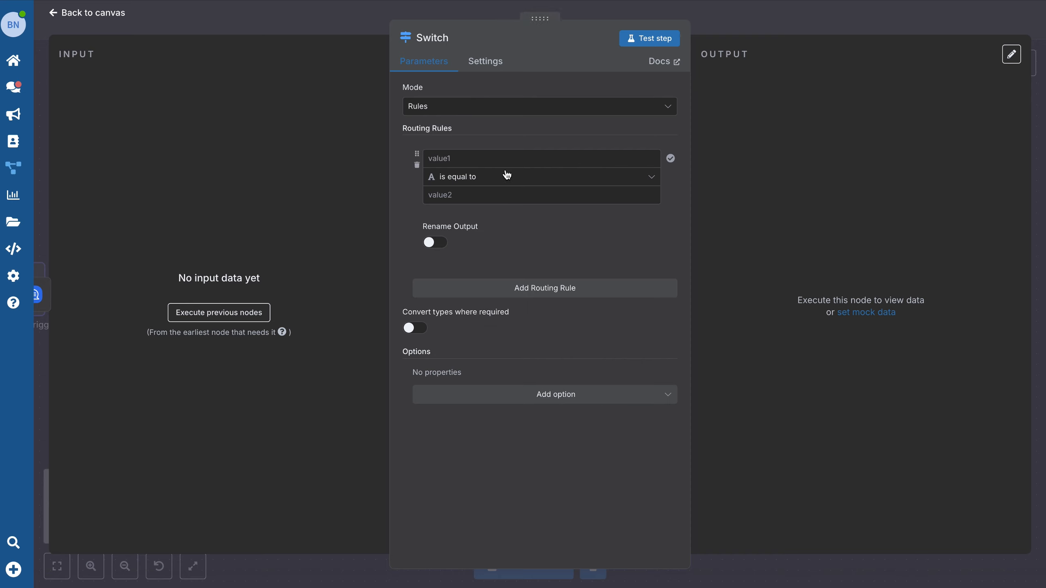
- Add three more routing rules to the Switch node so there are four in all
left_click(552, 290)
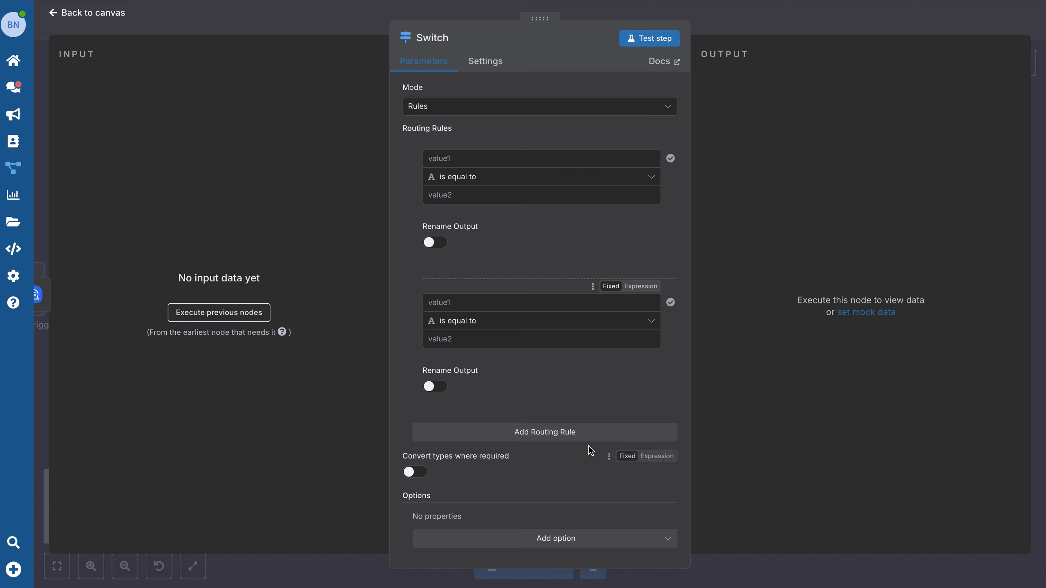
left_click(563, 433)
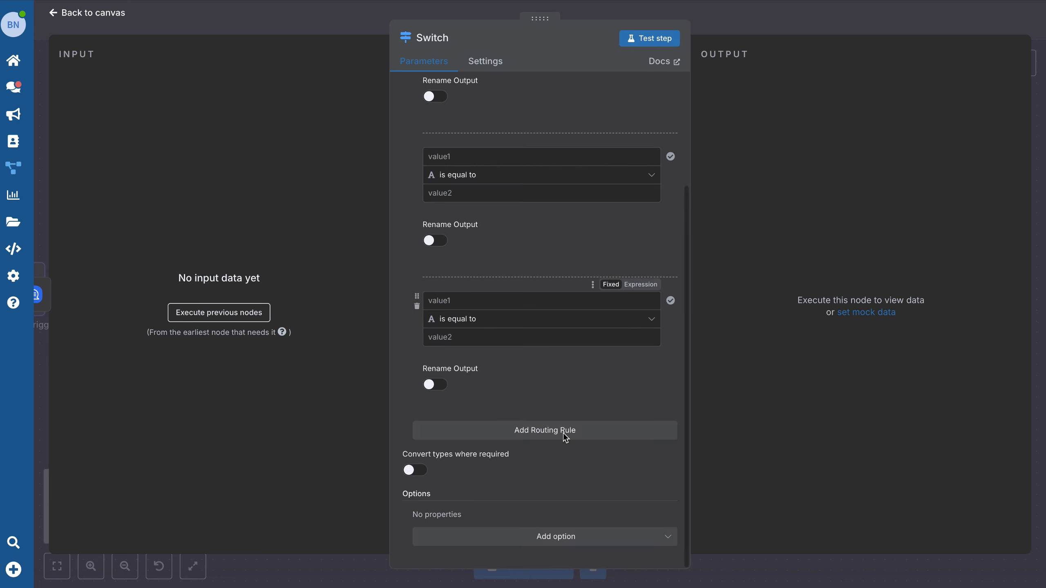
left_click(563, 433)
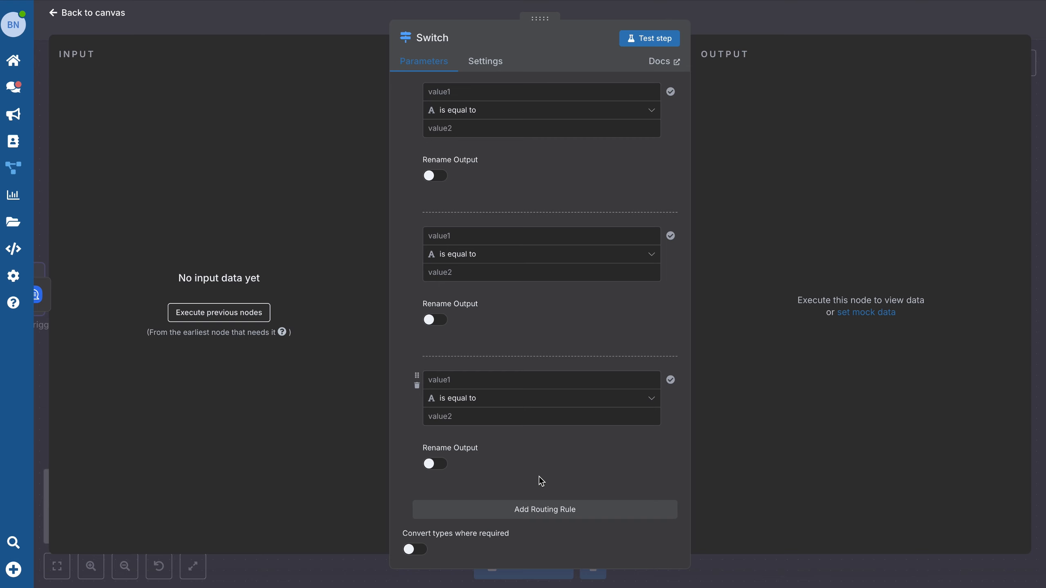
scroll(543, 475, "up", 2)
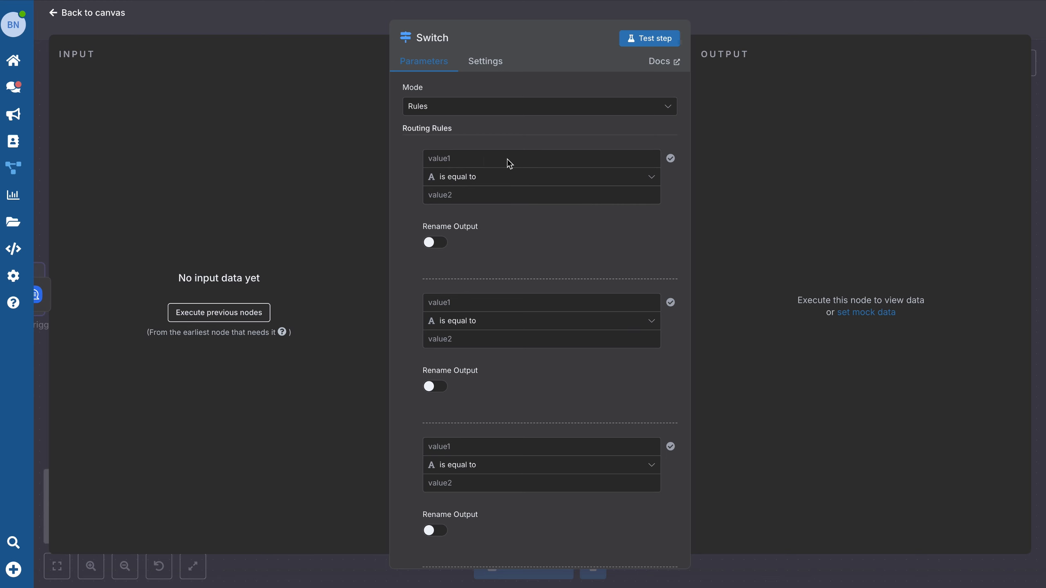
- Set the first routing rule to {{ $('Code').item.json.department }} is equal to BILLING, widening the parameters area to show the full expression
left_click(460, 159)
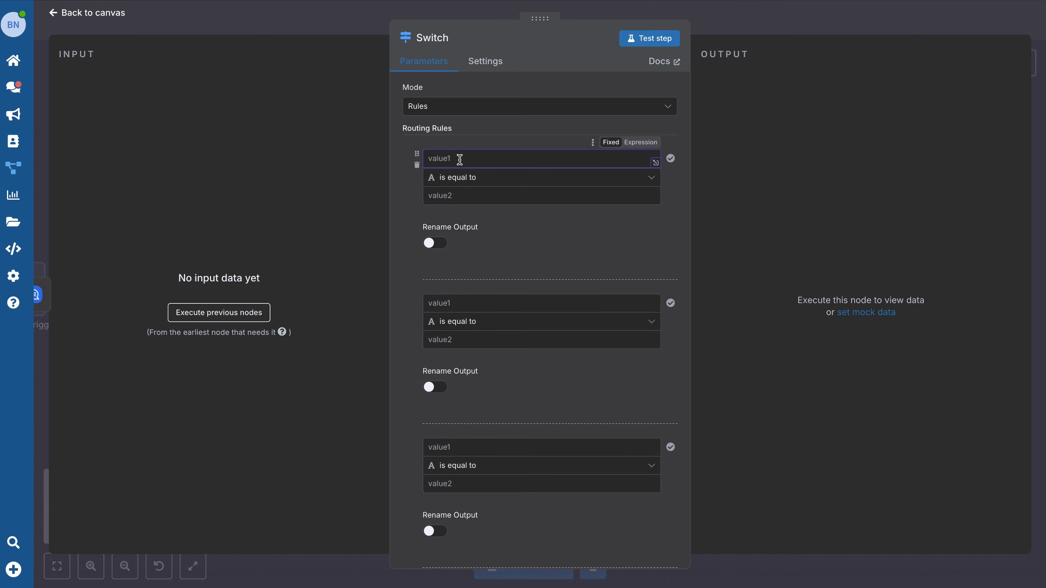
type("{{ $('Code').item.json.department }}")
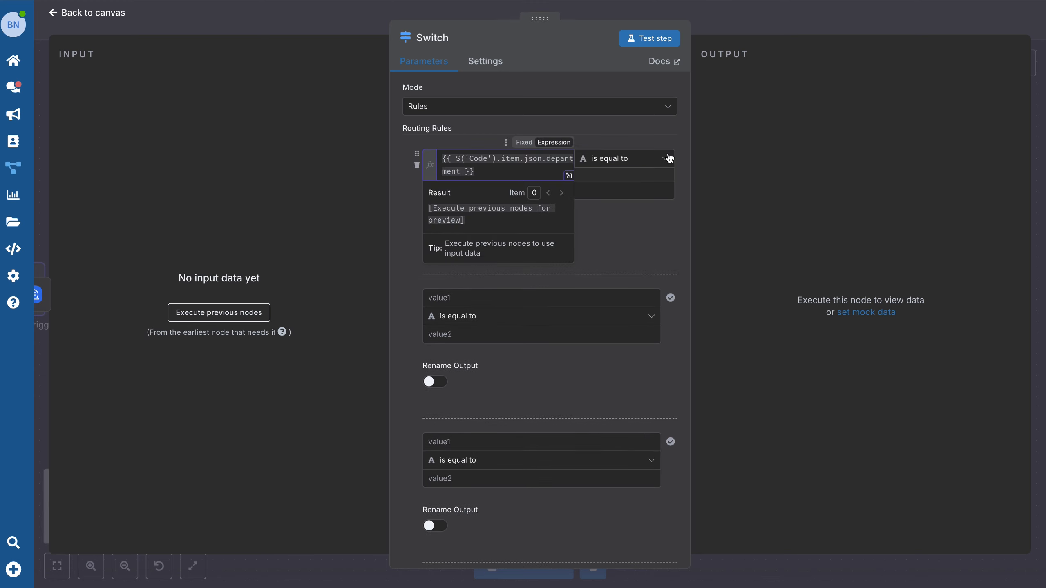
left_click_drag(693, 138, 779, 138)
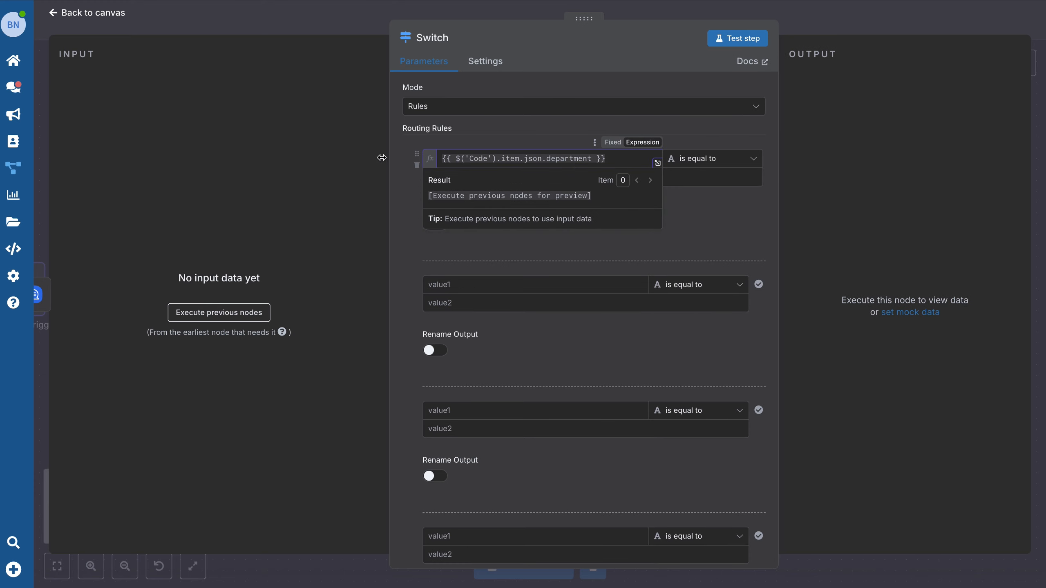
left_click_drag(386, 158, 311, 158)
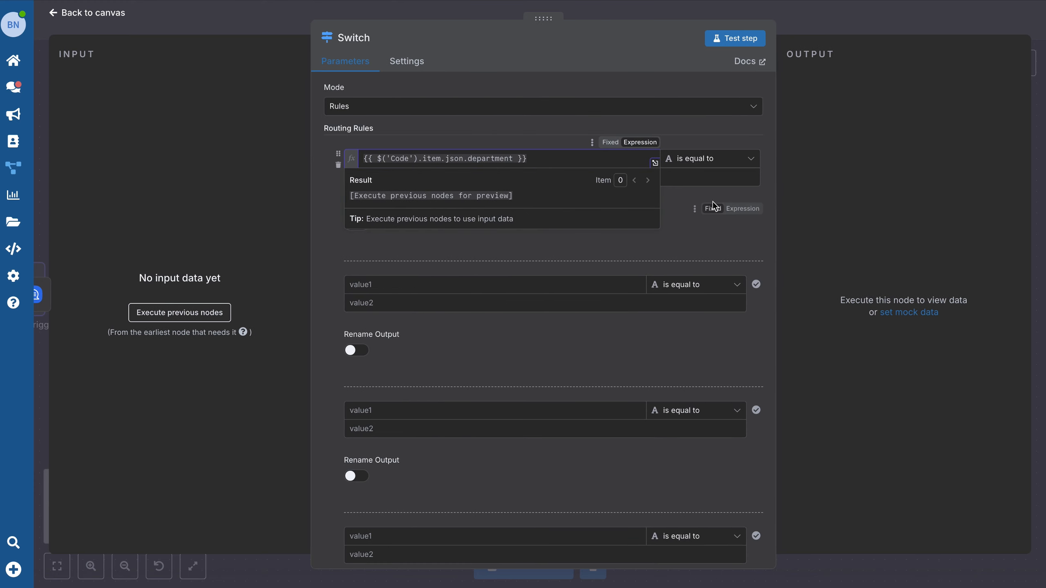
left_click(712, 206)
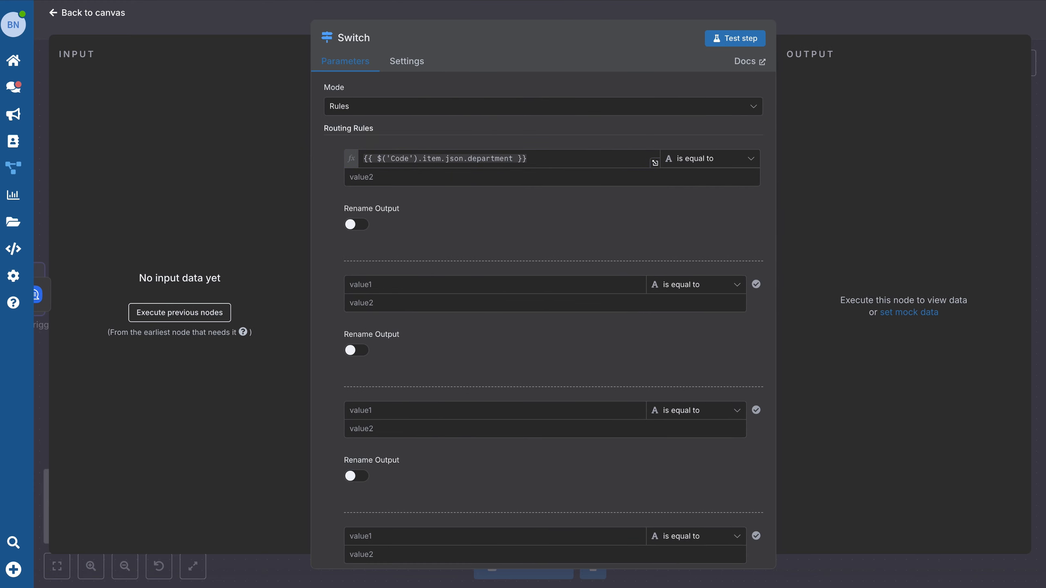
left_click(386, 178)
type("BILLING")
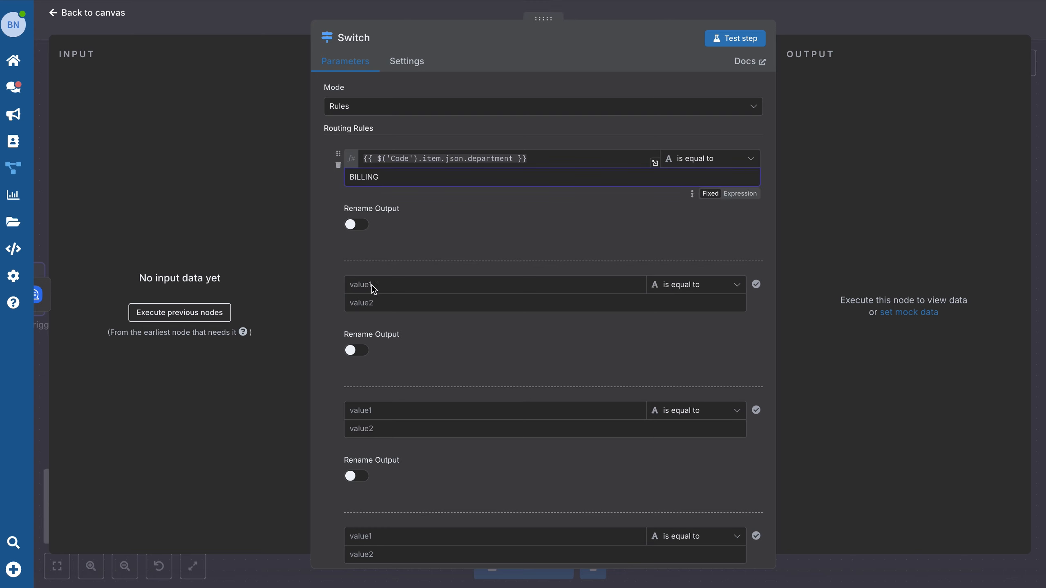
- Copy the department expression into the second routing rule and set its comparison value to TECHNICAL_SUPPORT
left_click(383, 285)
triple_click(412, 159)
key("super+c")
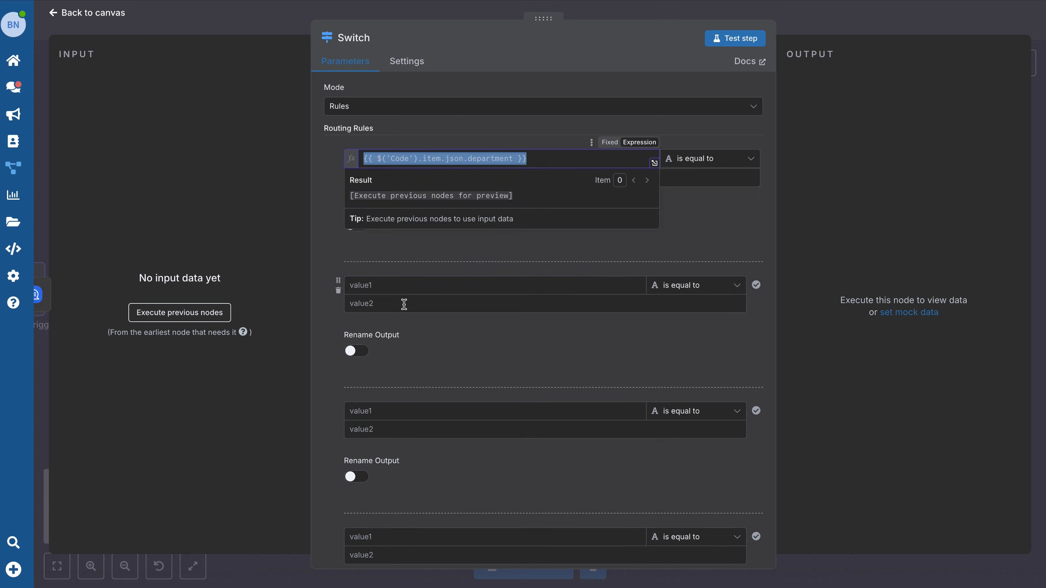
left_click(400, 287)
key("super+v")
left_click(755, 338)
left_click(713, 334)
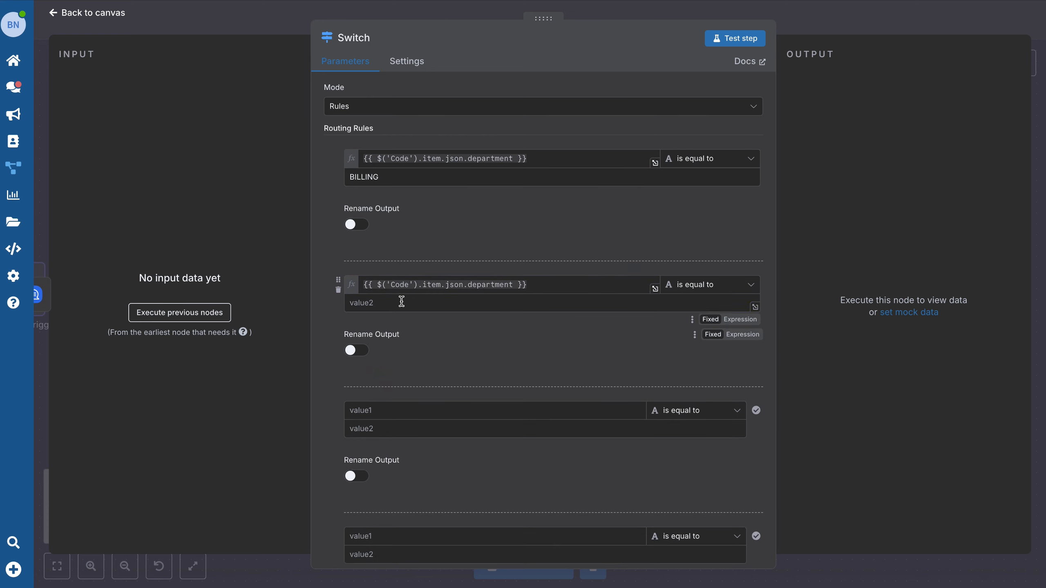
type("TECHNICAL_SUPPORT")
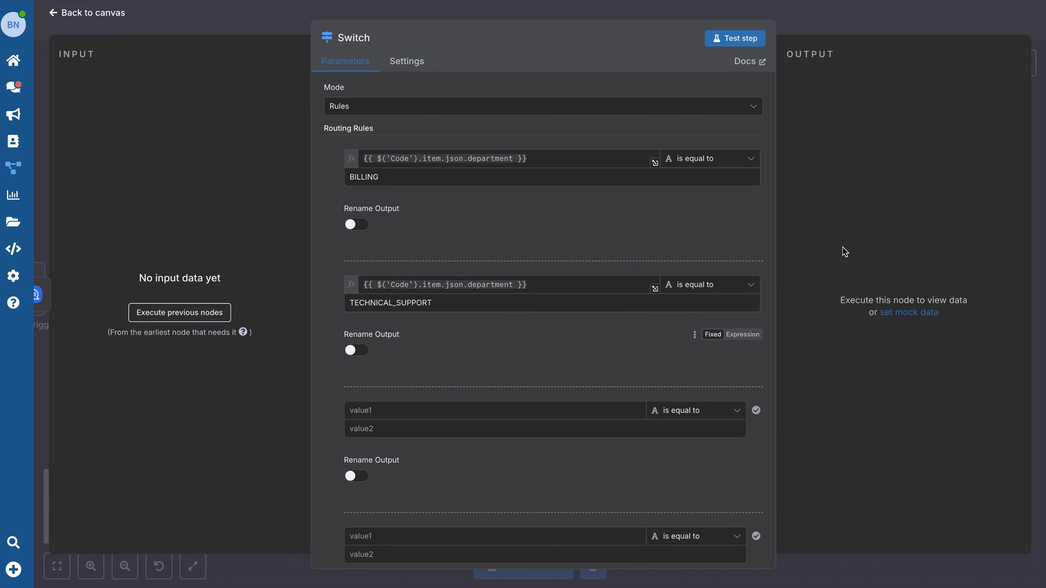
- Reuse the copied department expression in the third routing rule and set its comparison value to SALES
left_click(509, 411)
key("ctrl+v")
left_click(471, 430)
type("SALES")
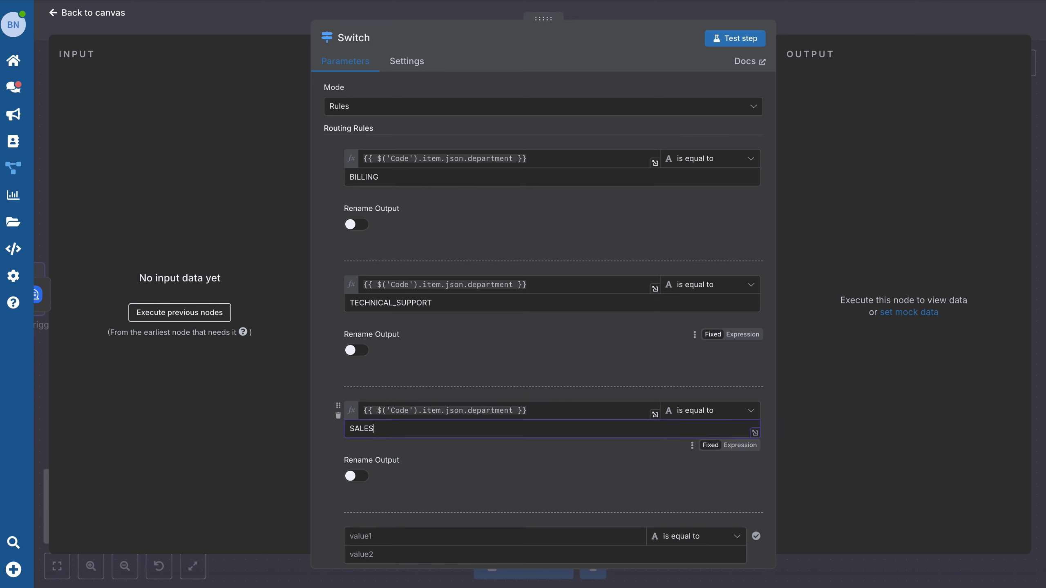
- Give the fourth routing rule the same department expression with the Array condition "is empty"
scroll(643, 373, "down", 5)
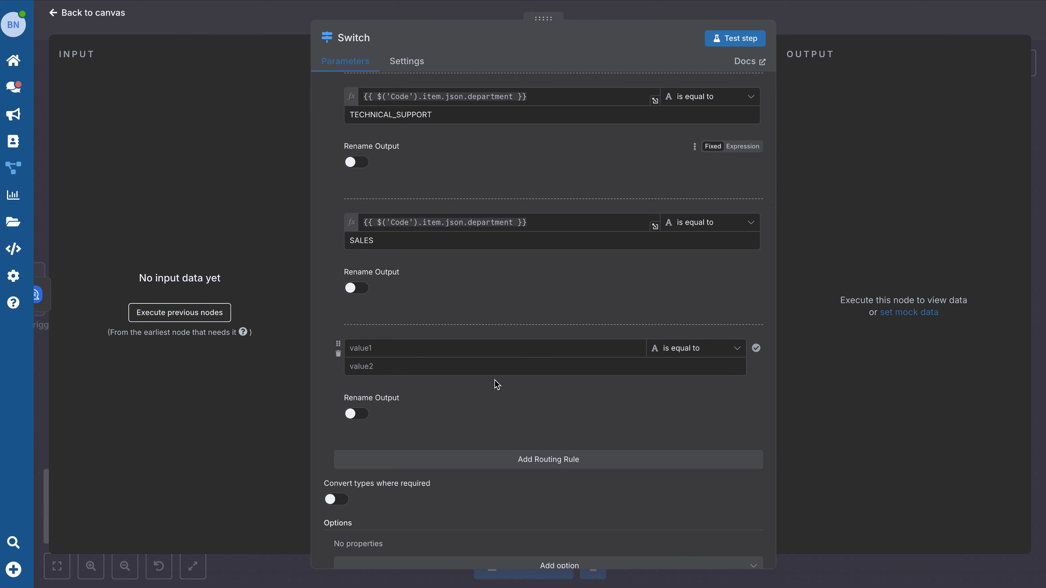
left_click(414, 351)
key("ctrl+v")
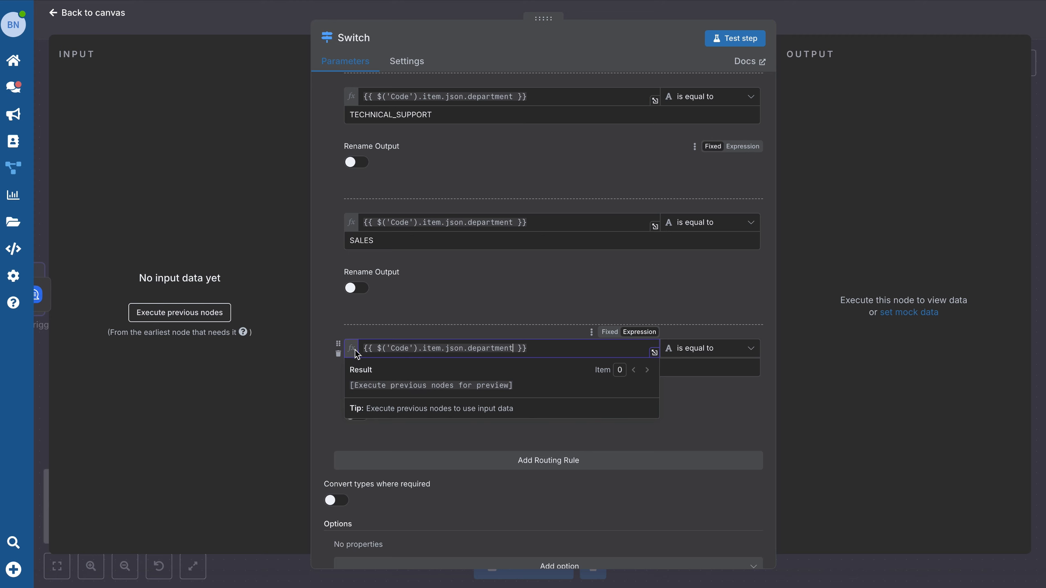
left_click(728, 353)
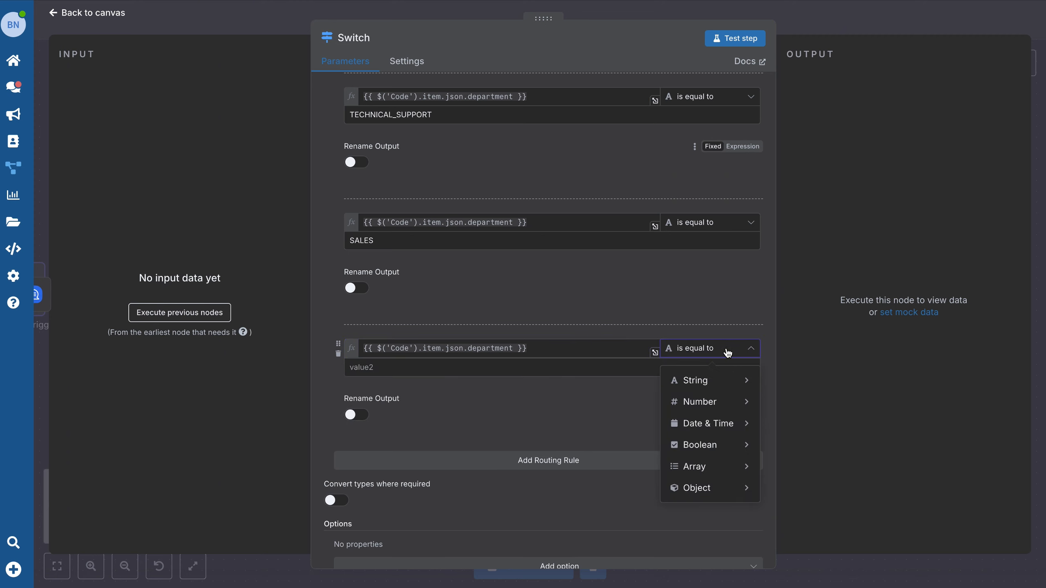
mouse_move(716, 467)
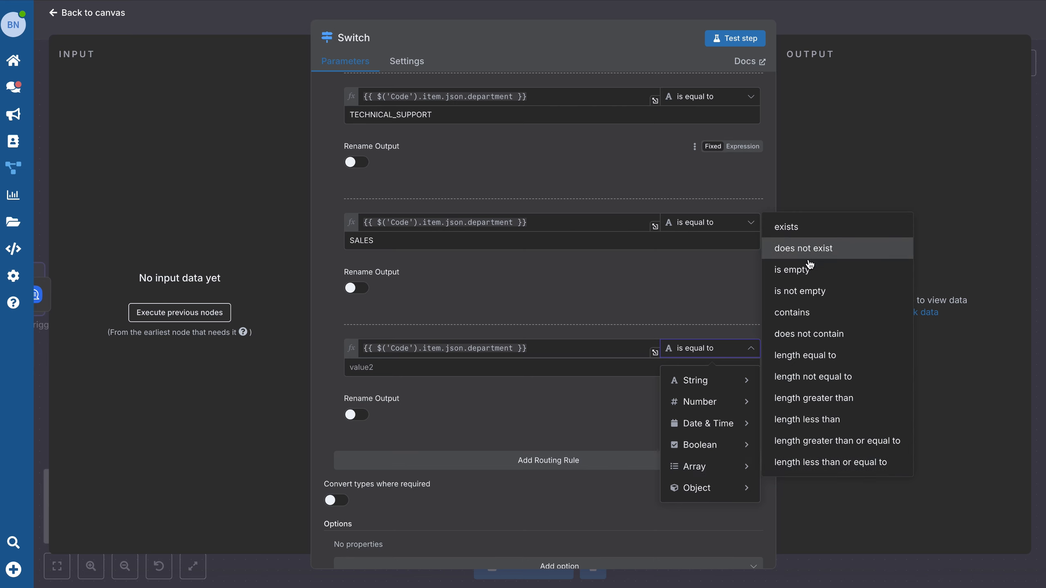
left_click(809, 275)
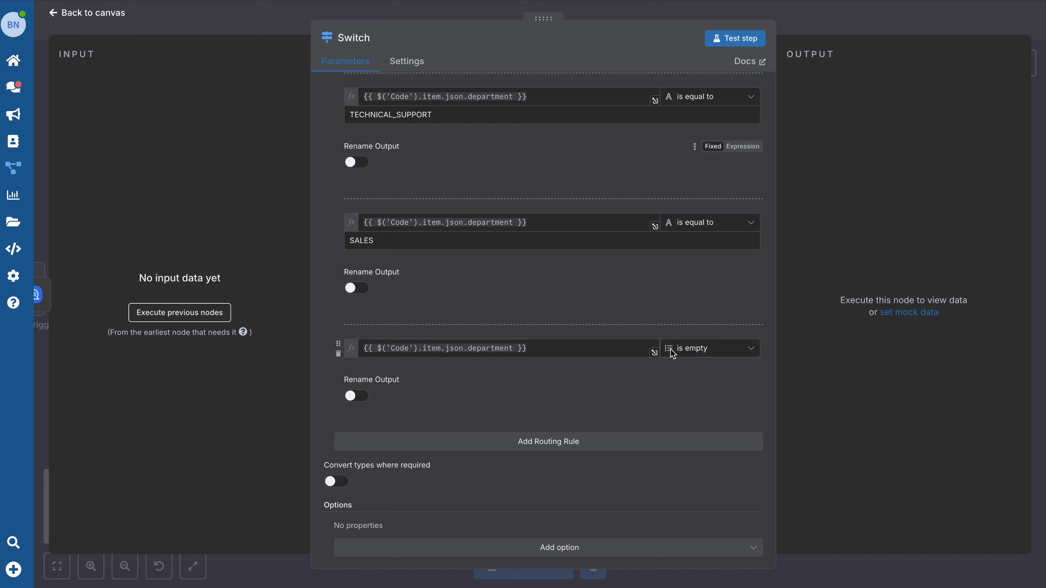
- Execute the nodes before the Switch and check how its routing rules evaluate
scroll(583, 343, "up", 5)
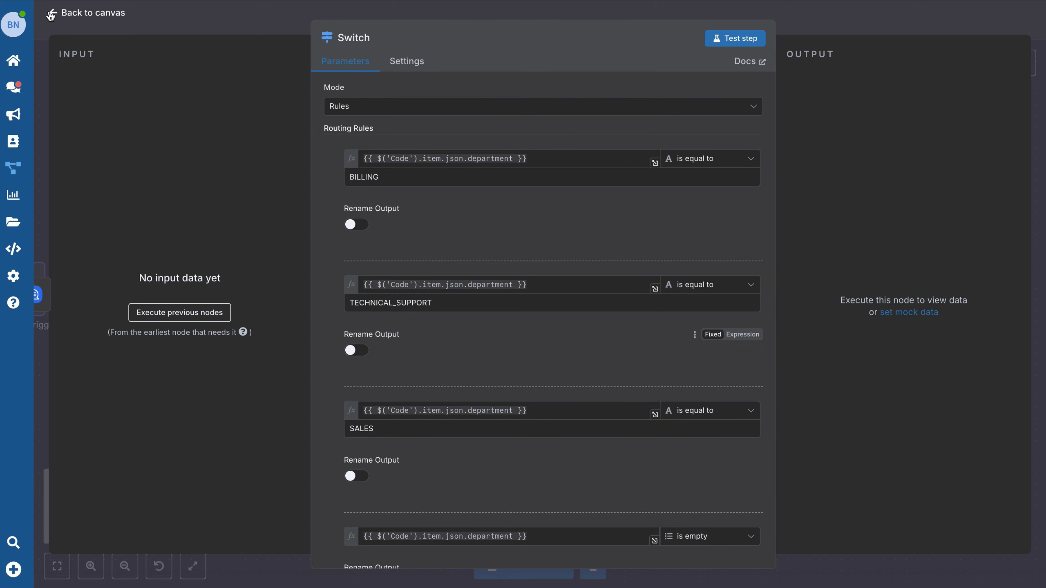
left_click(173, 313)
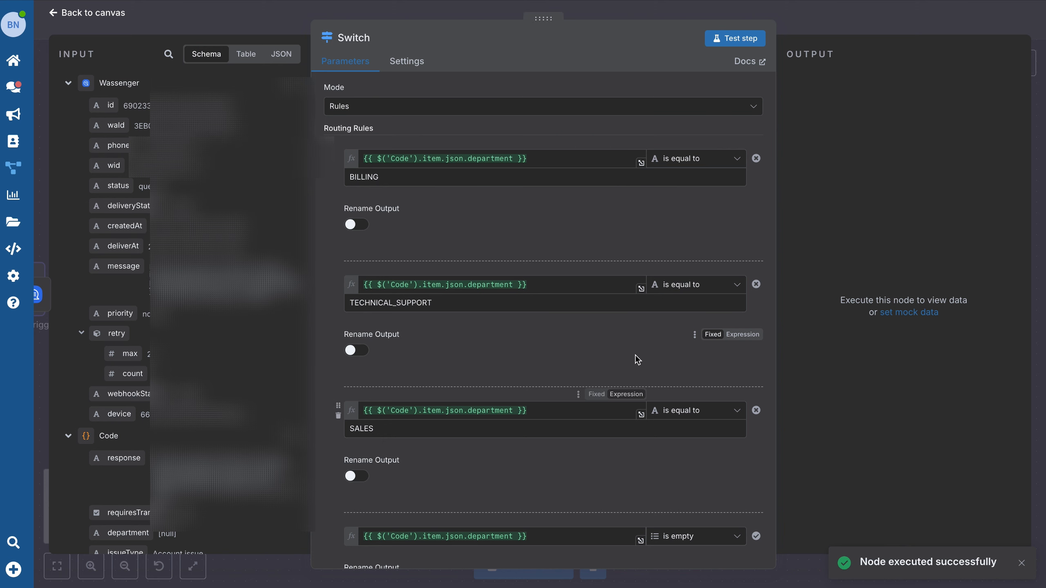
scroll(600, 344, "down", 5)
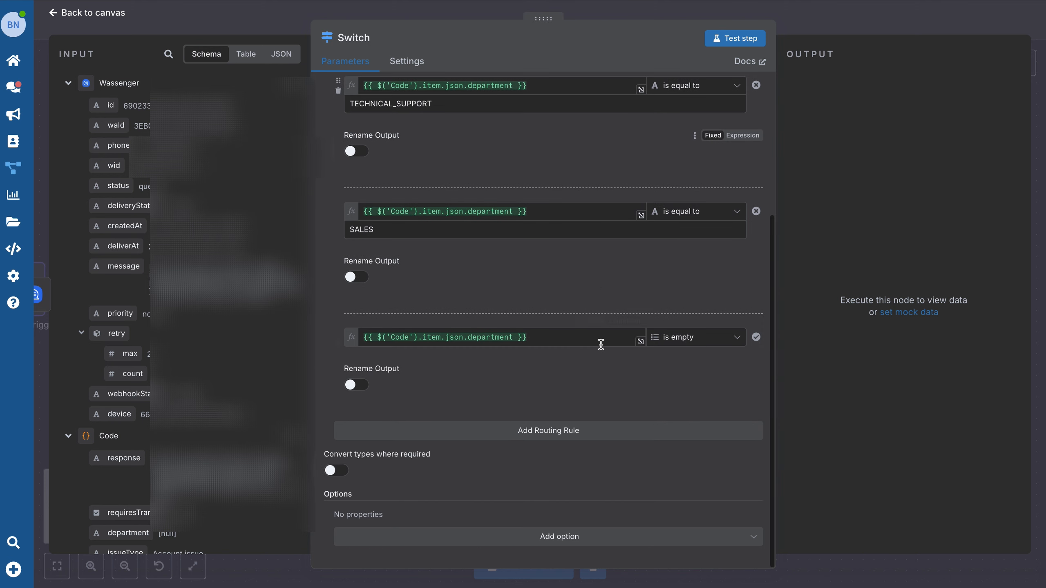
- Return to the canvas and run the Switch node
left_click(53, 13)
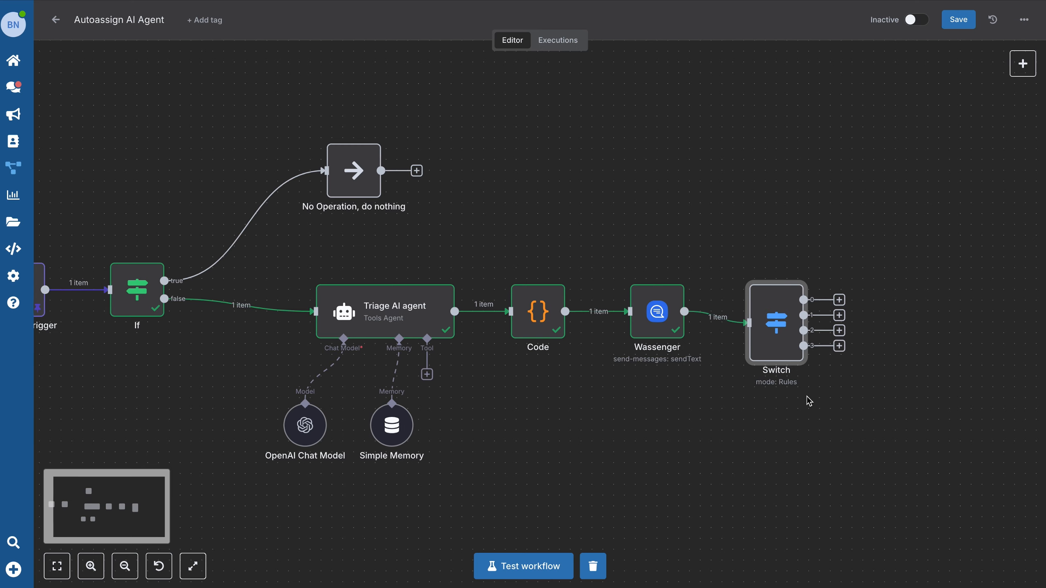
scroll(808, 397, "right", 3)
mouse_move(694, 322)
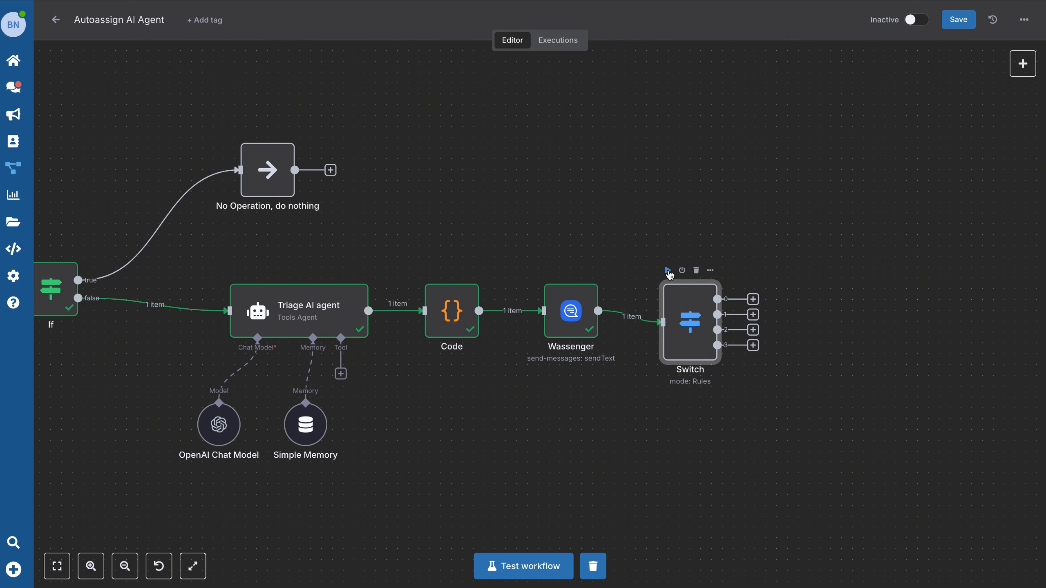
left_click(667, 271)
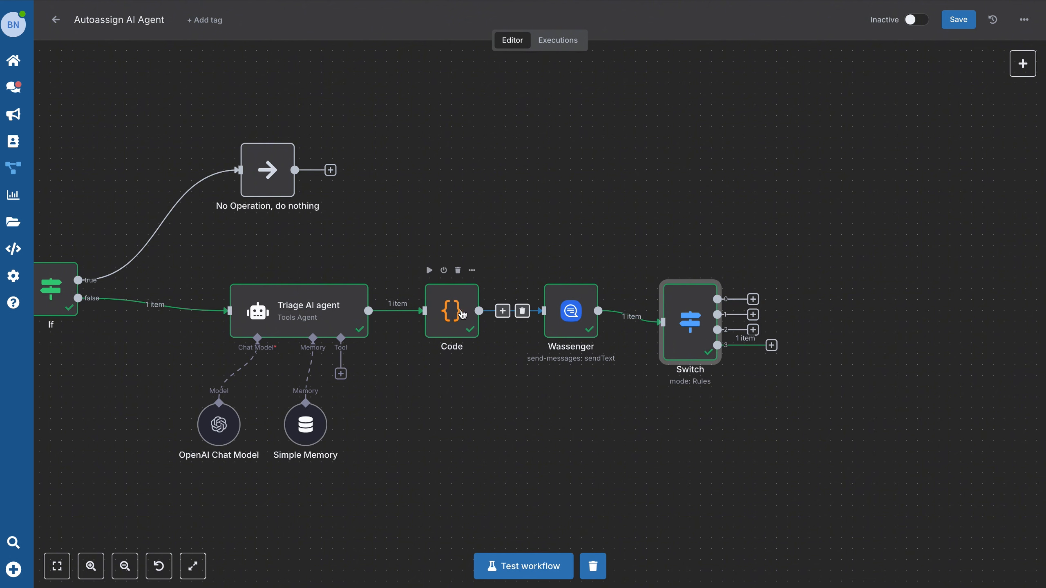
- Open the Code node's output for editing and set the department value to "SALES"
double_click(455, 314)
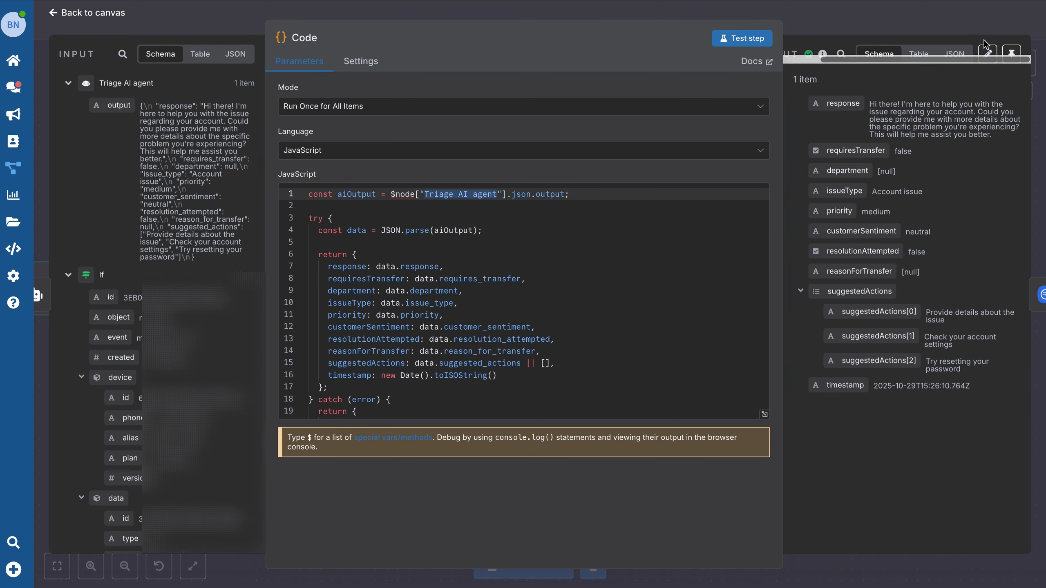
left_click(1027, 55)
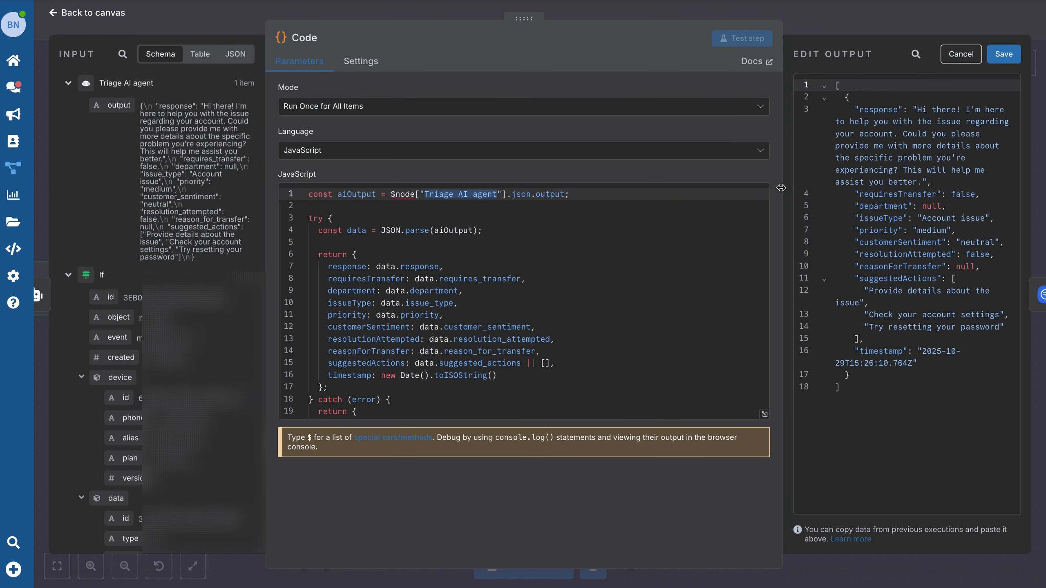
left_click_drag(784, 188, 704, 188)
double_click(852, 182)
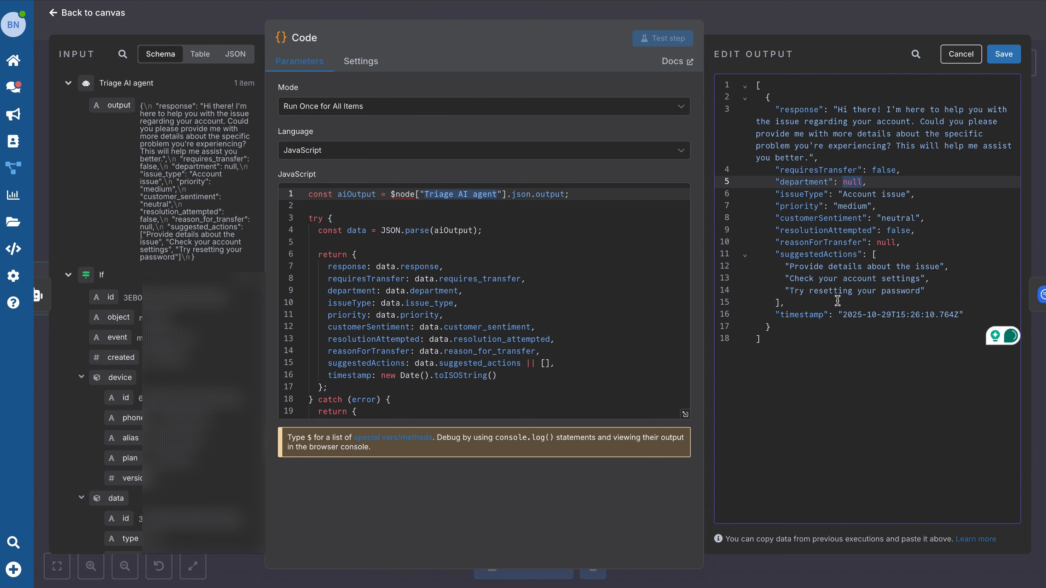
type("\"SALES")
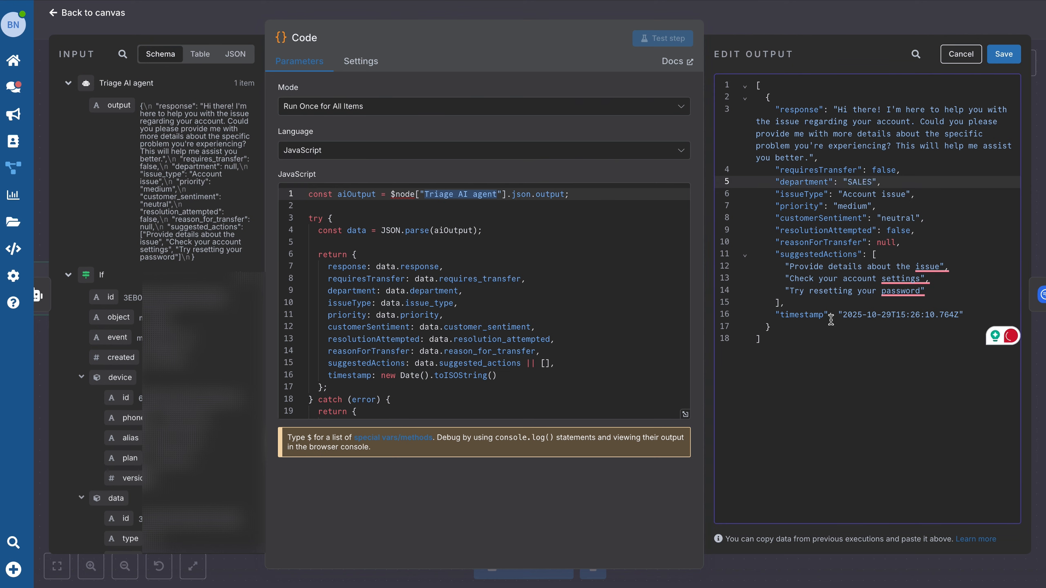
- Enter a quoted reason as the reasonForTransfer value in the Code node's edited output
double_click(885, 242)
type("\"")
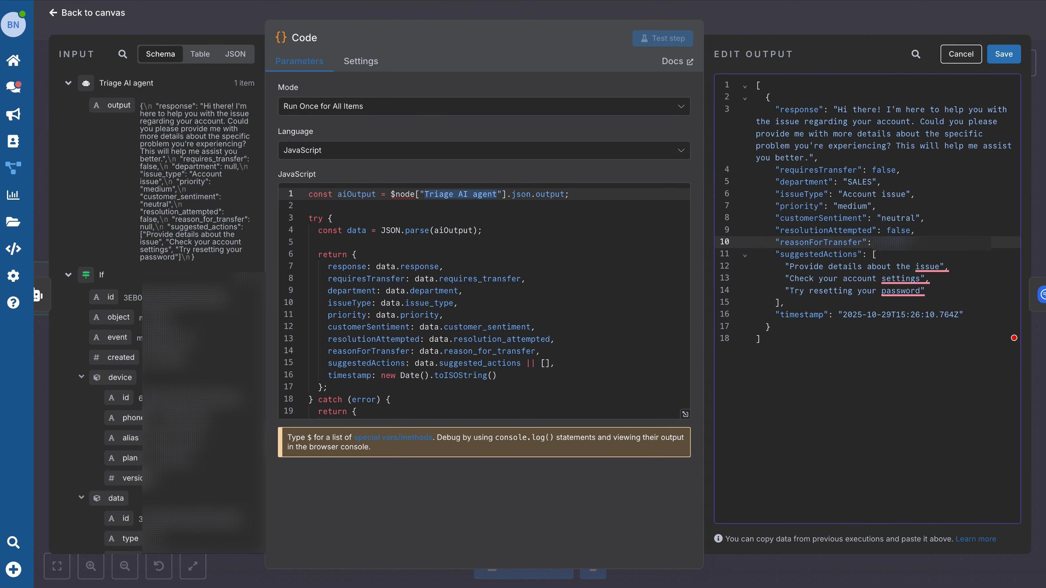
type("...")
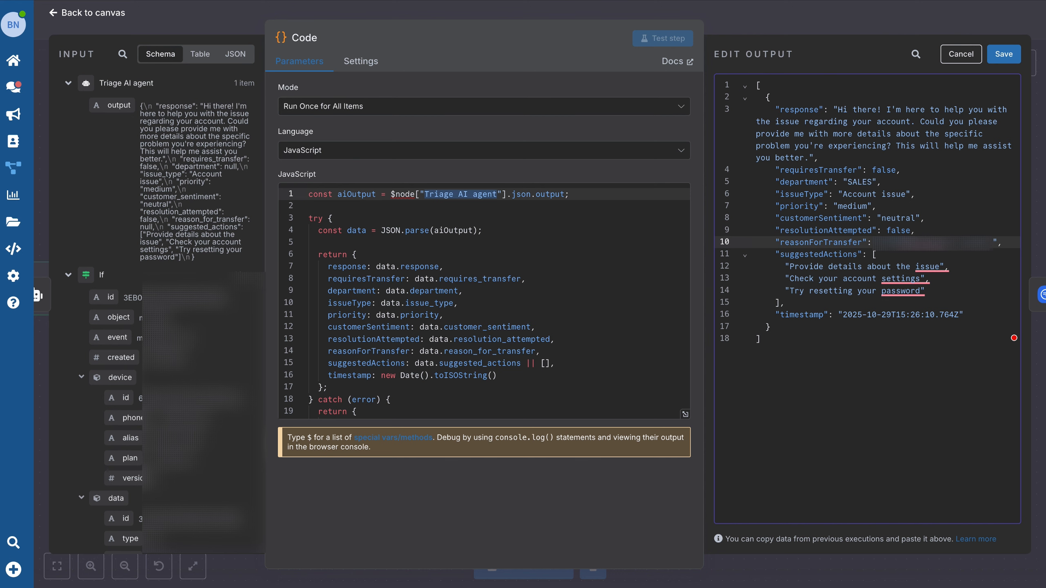
- Complete the reasonForTransfer value so that it ends in "with Sales about a new plan purchase" and save the Code node's edited output
key("BackSpace")
key("BackSpace")
type("with Sales")
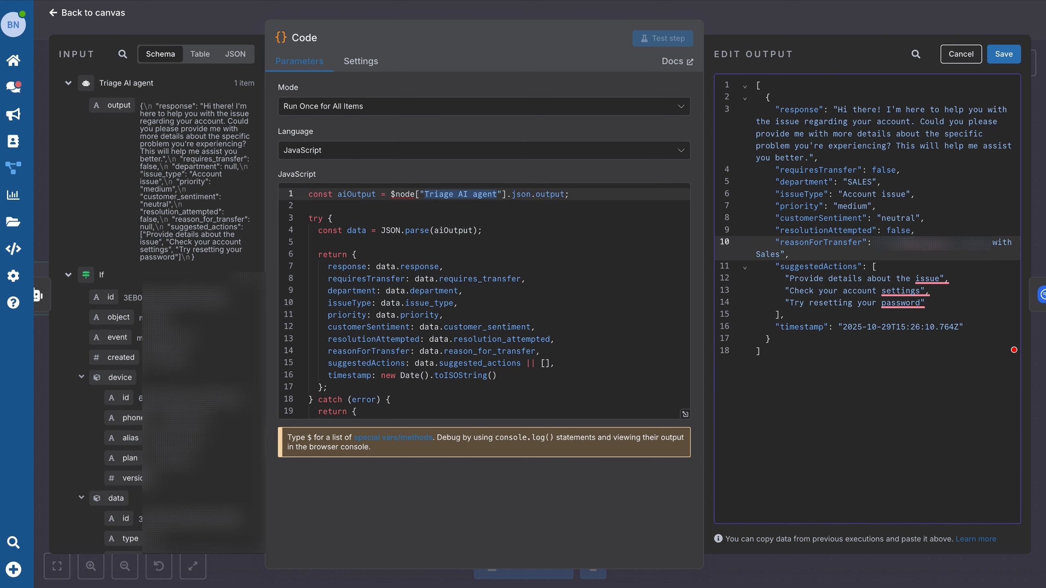
type(" about a new plan pu")
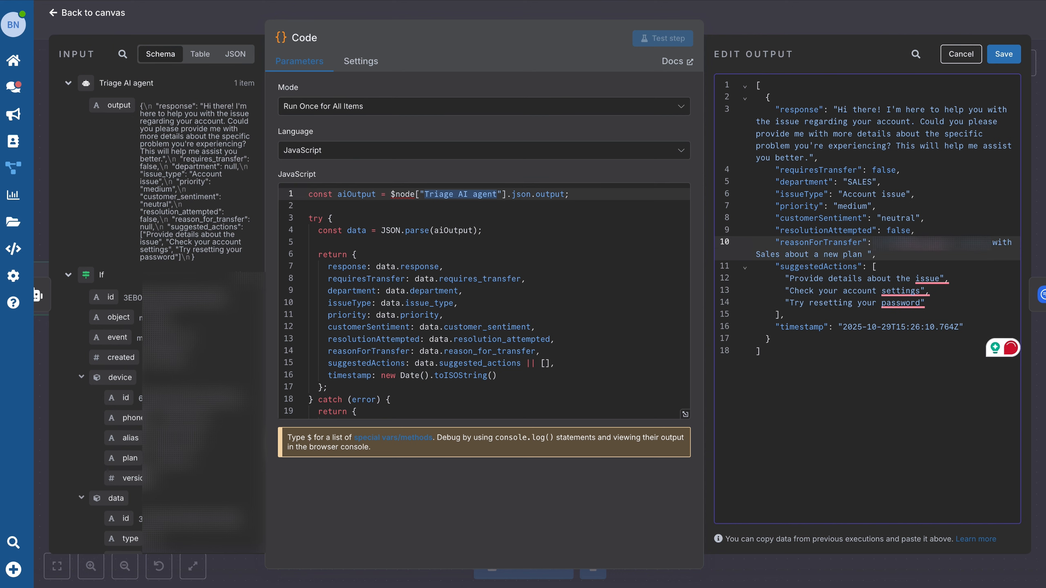
type("rchase")
left_click(1004, 54)
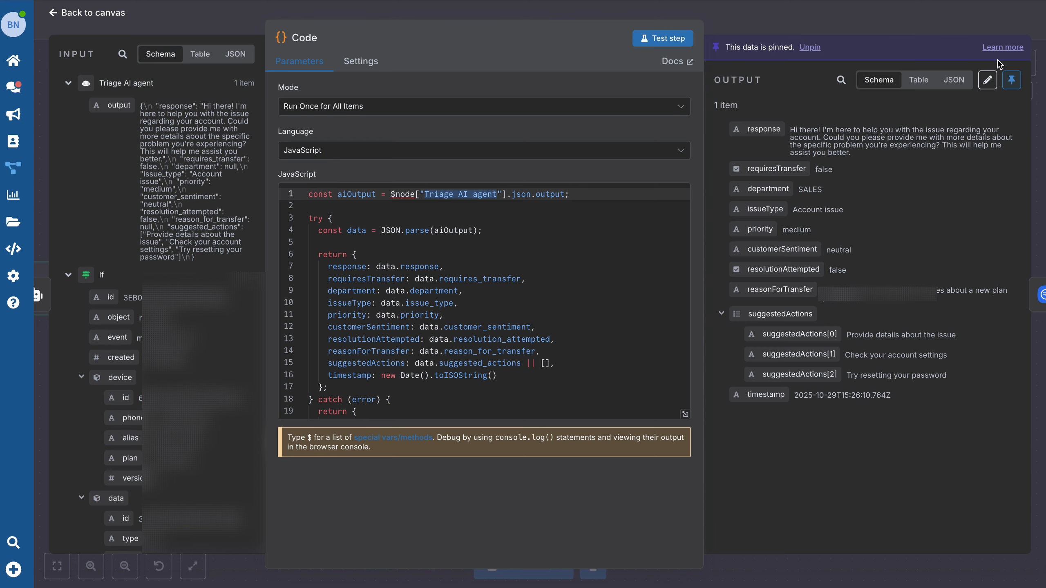
- Open the Switch node and examine the Code node's department value in its input and which output the item is routed to
left_click(110, 13)
mouse_move(430, 274)
double_click(690, 322)
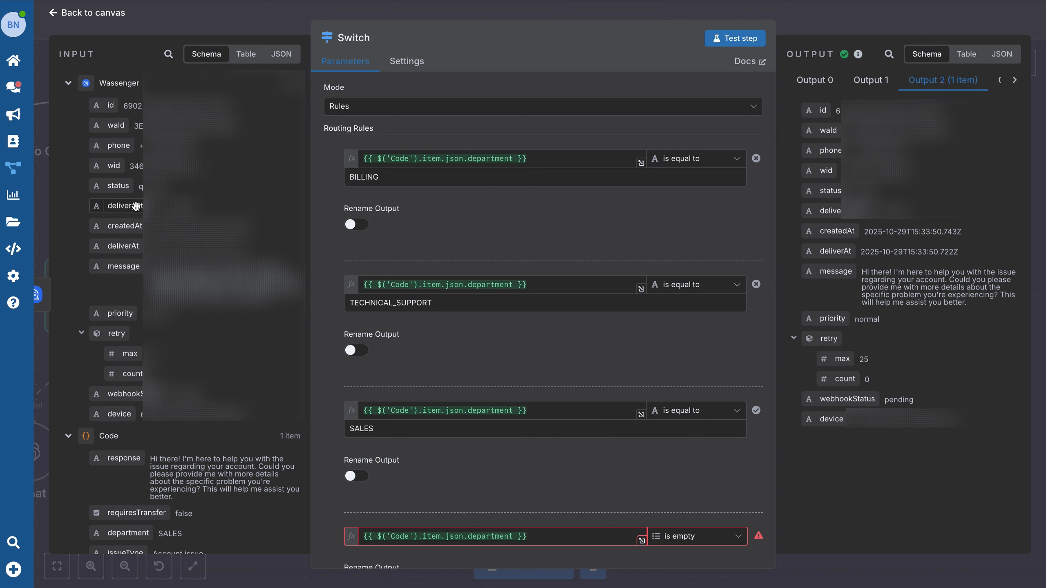
scroll(153, 358, "down", 5)
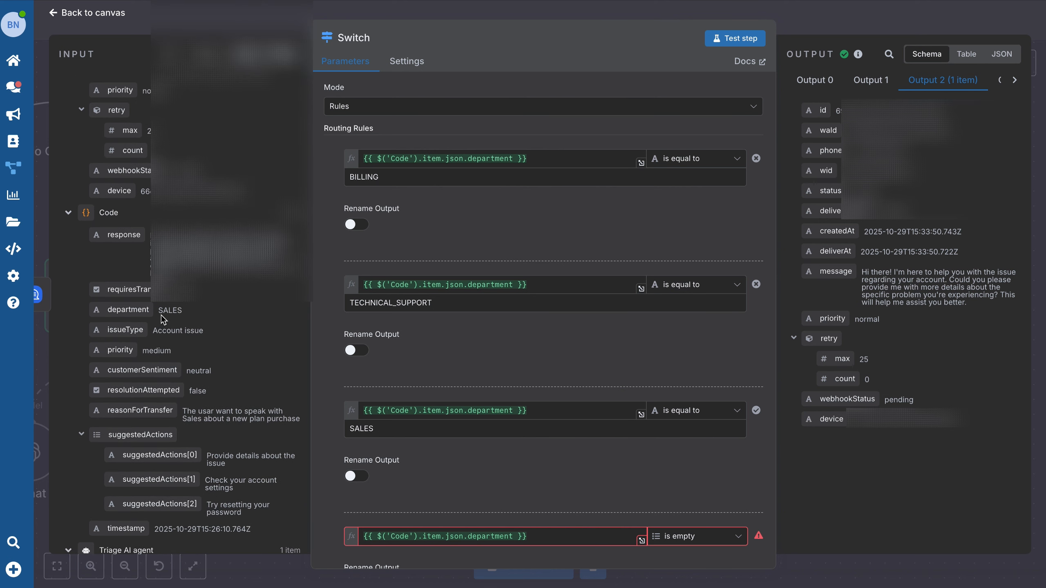
scroll(774, 225, "down", 1)
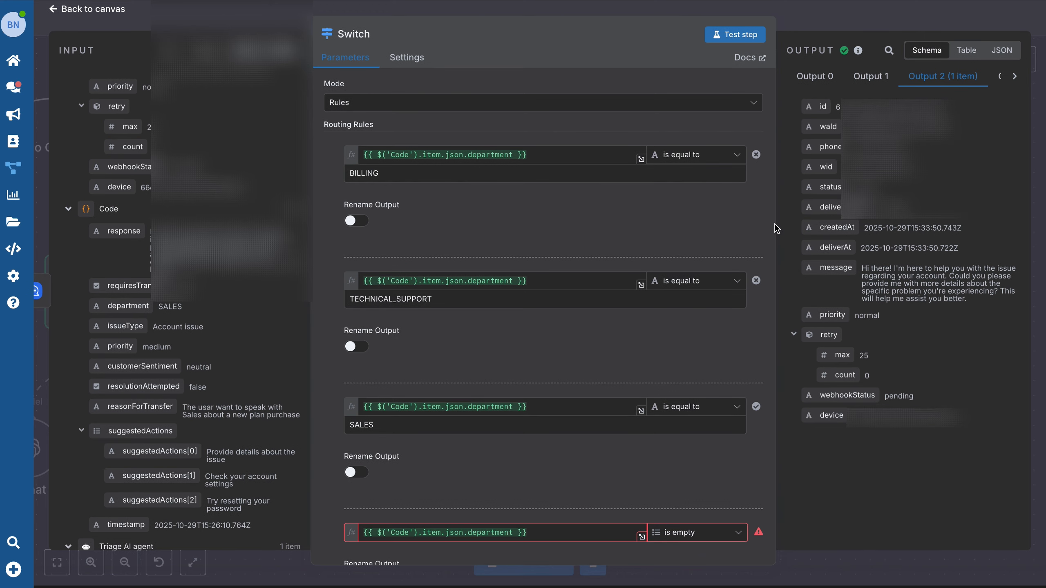
left_click(112, 12)
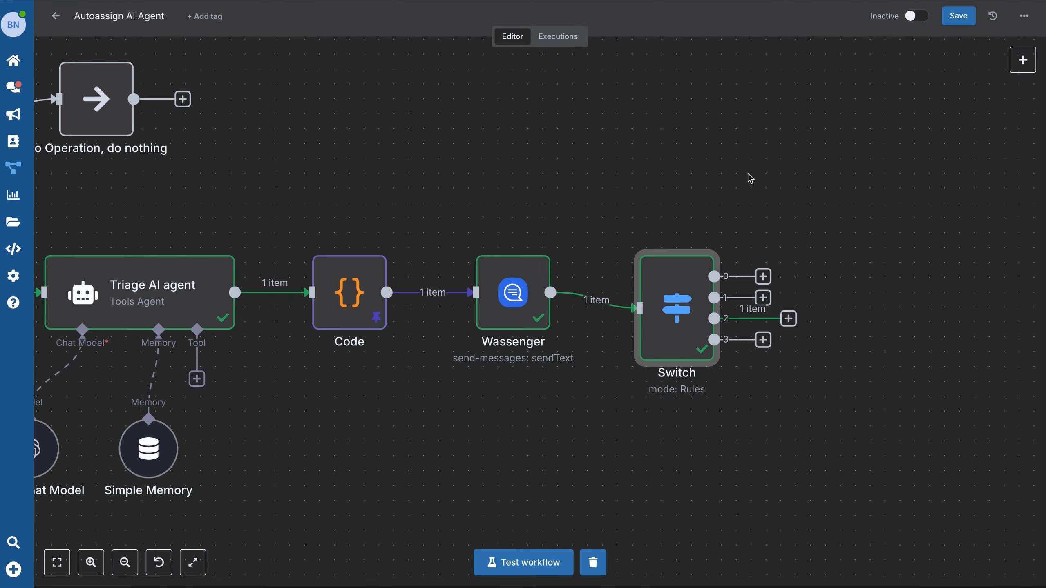
- Add a Wassenger node with the Chats Assign Chat action to the Switch's output 0
left_click(764, 277)
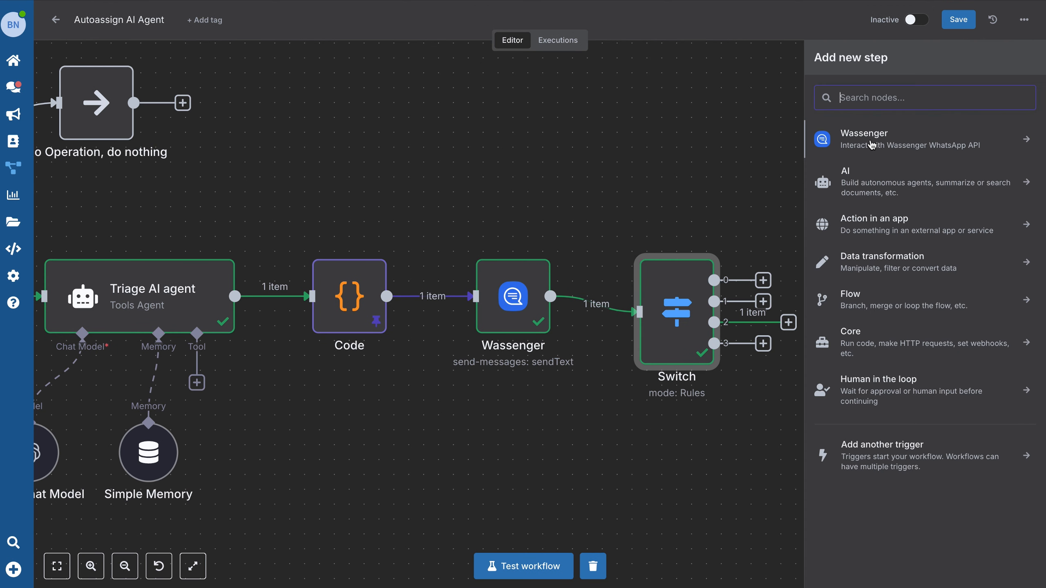
left_click(875, 140)
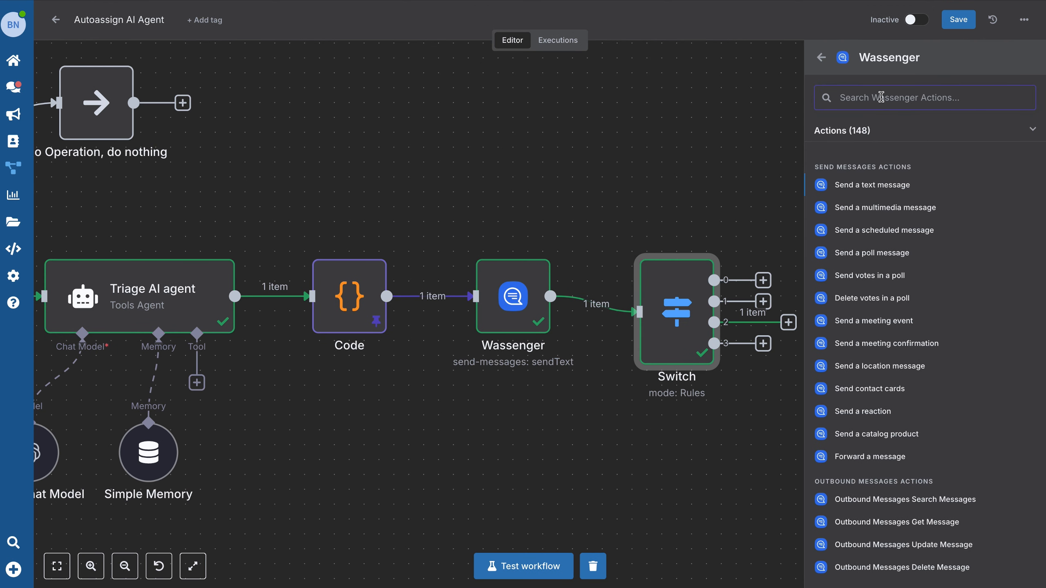
type("assign")
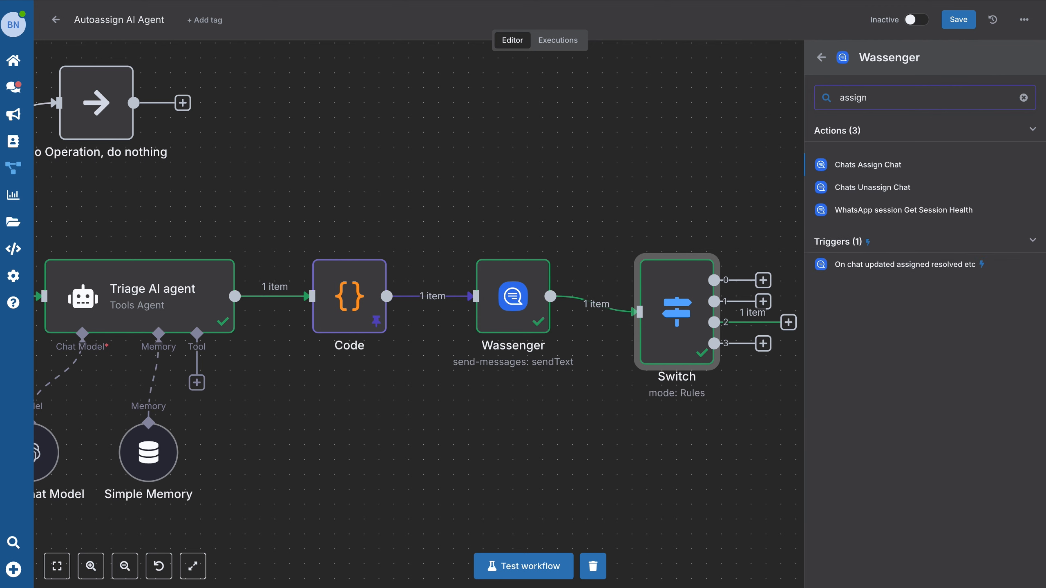
left_click(865, 164)
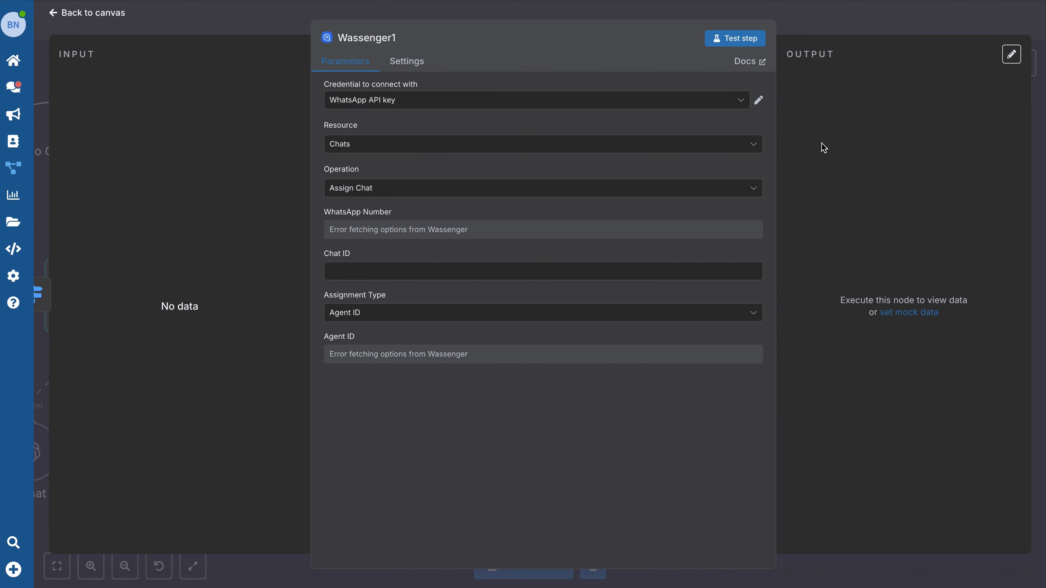
- Set the Assign Chat node's credential to Wassenger Key account 9 and select the account's WhatsApp number
left_click(427, 103)
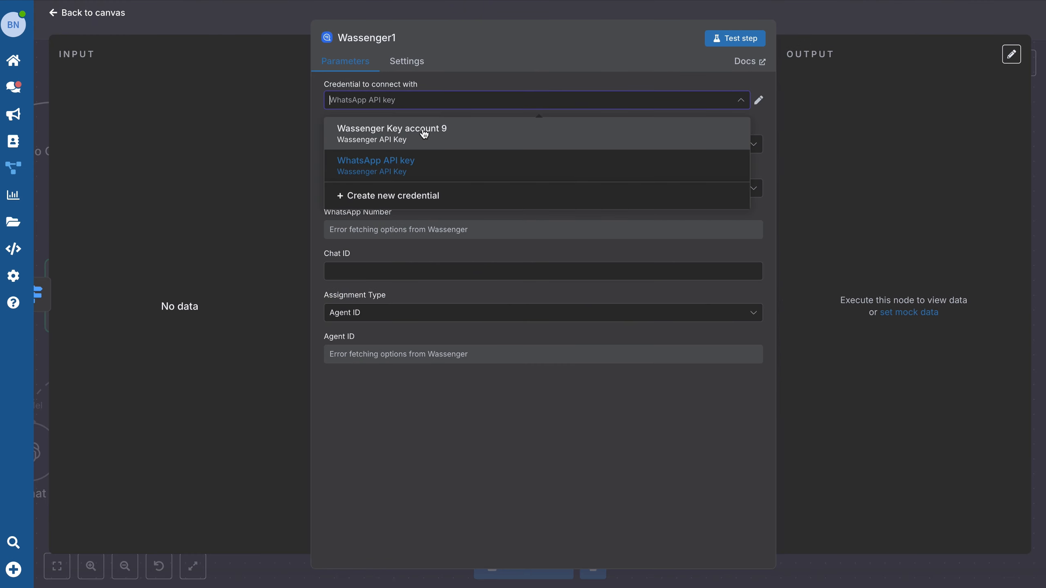
left_click(424, 134)
left_click(407, 231)
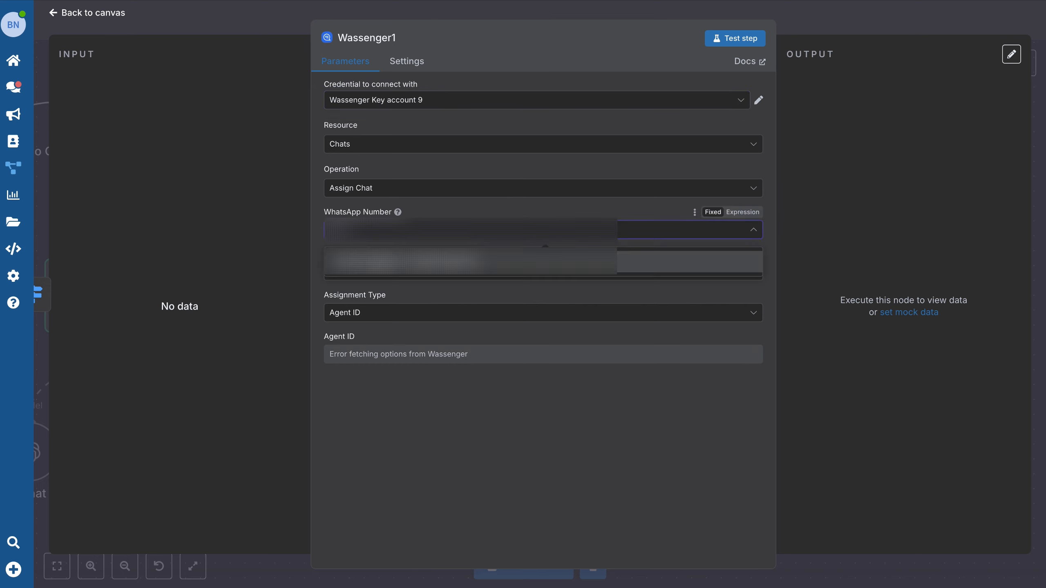
left_click(383, 261)
- Set the Chat ID to the expression {{ $json.wid }}
left_click(353, 271)
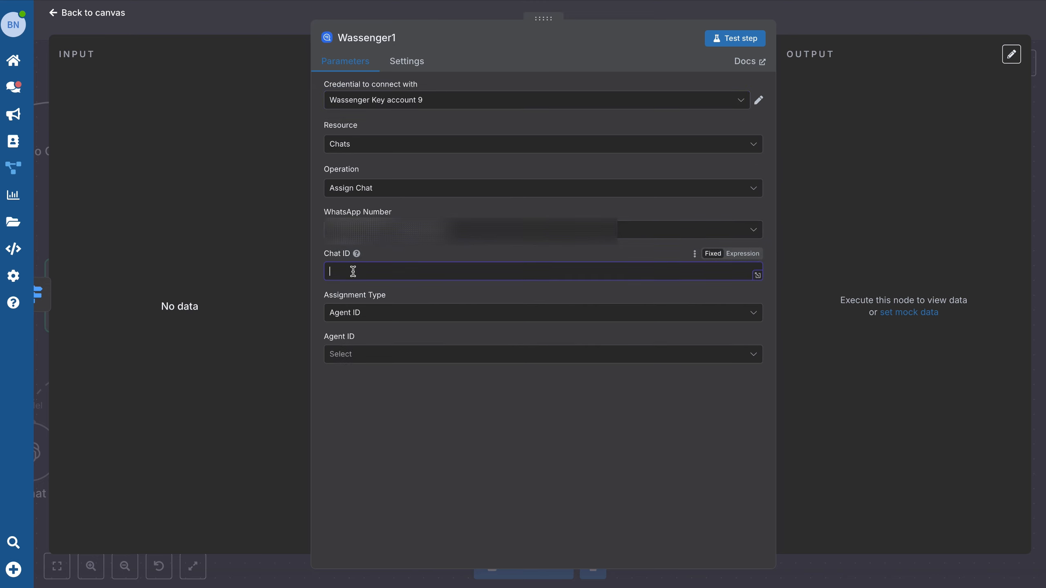
left_click(60, 295)
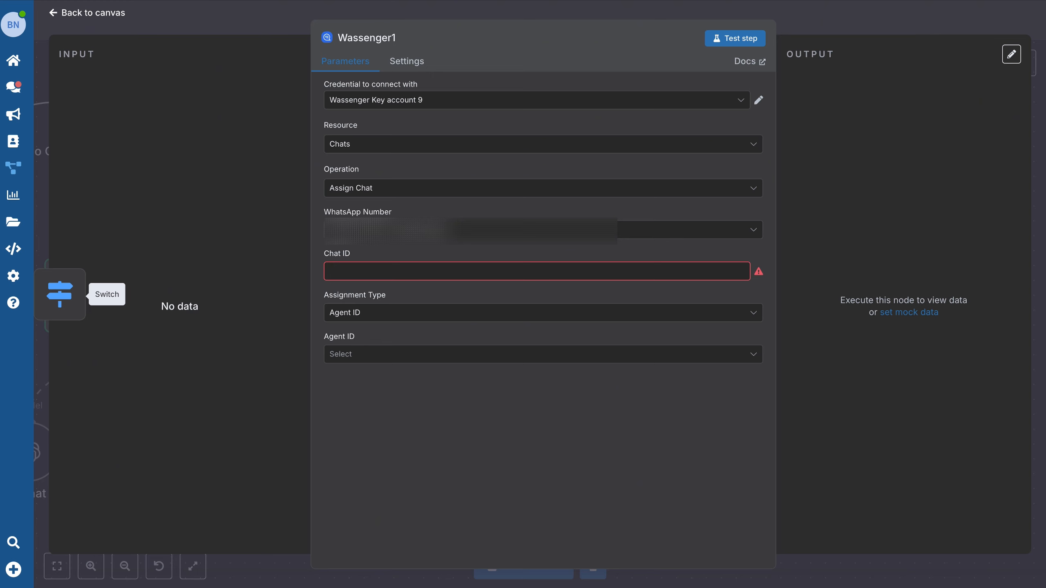
left_click(535, 271)
type("{{")
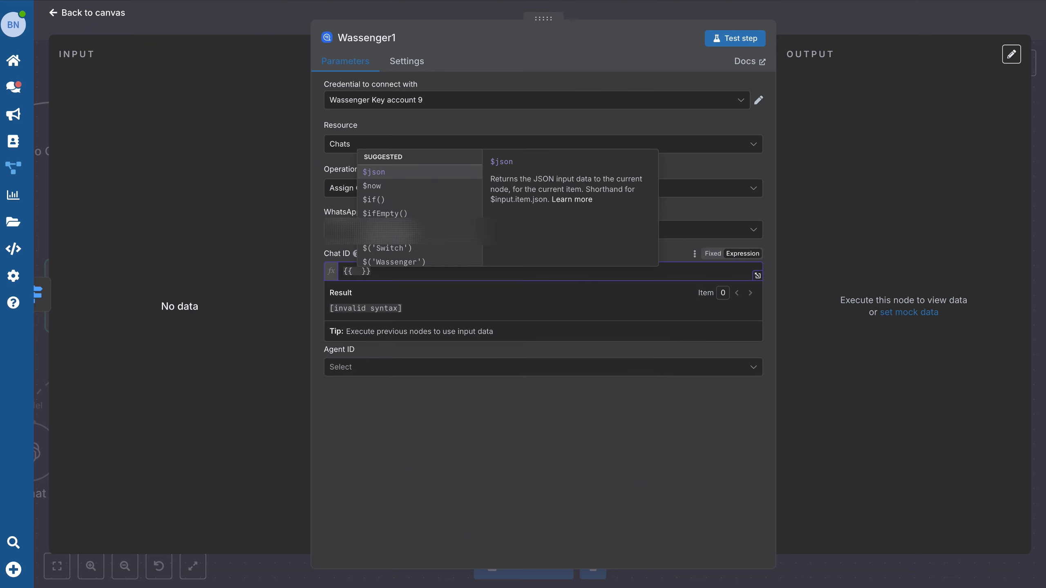
key("Return")
type(".")
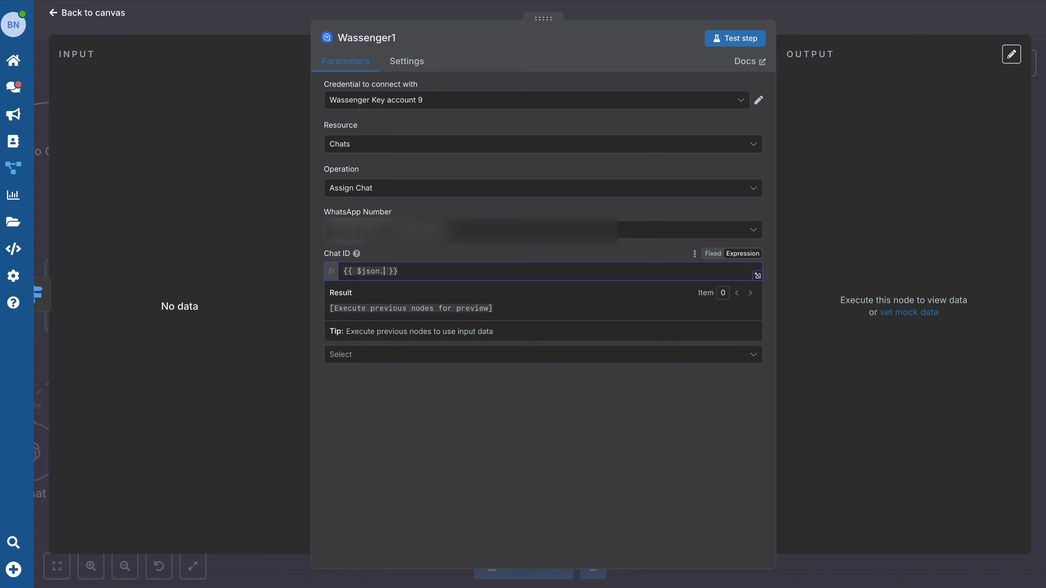
type("wid")
left_click(814, 251)
- Set the Assignment Type to Department and the Department ID to Billing, and return to the canvas
left_click(340, 319)
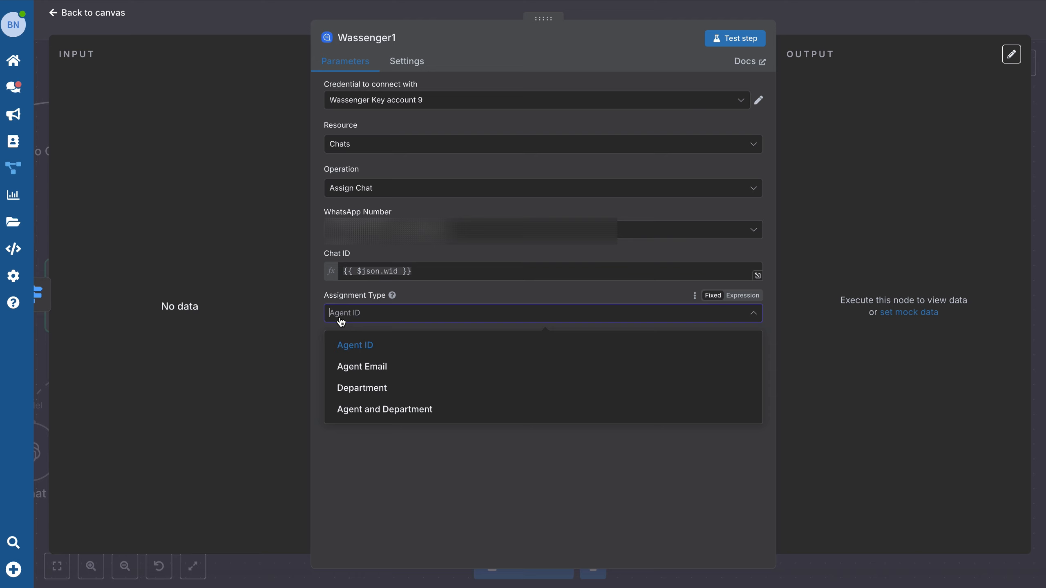
left_click(393, 394)
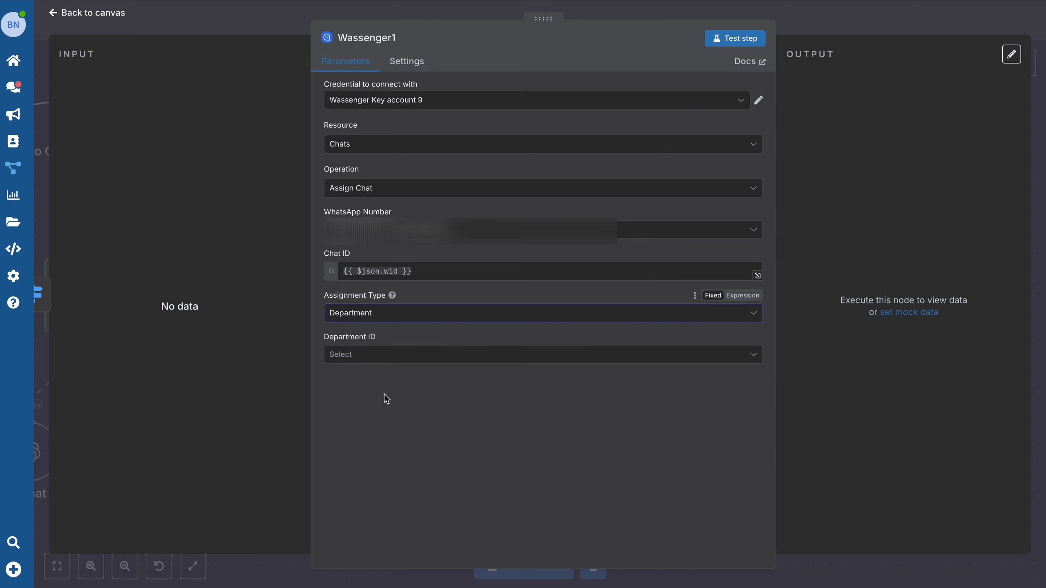
left_click(358, 360)
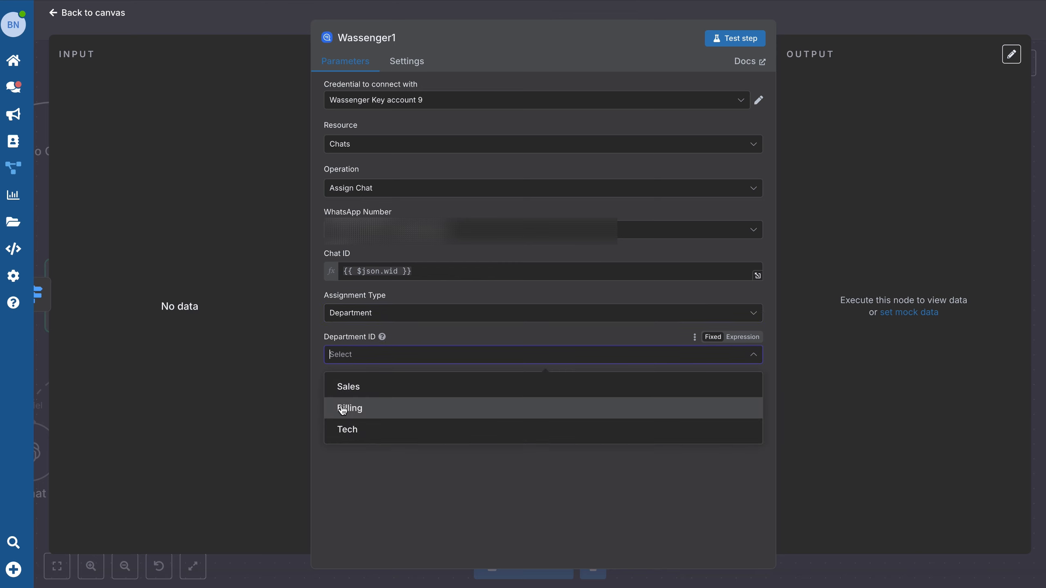
left_click(364, 412)
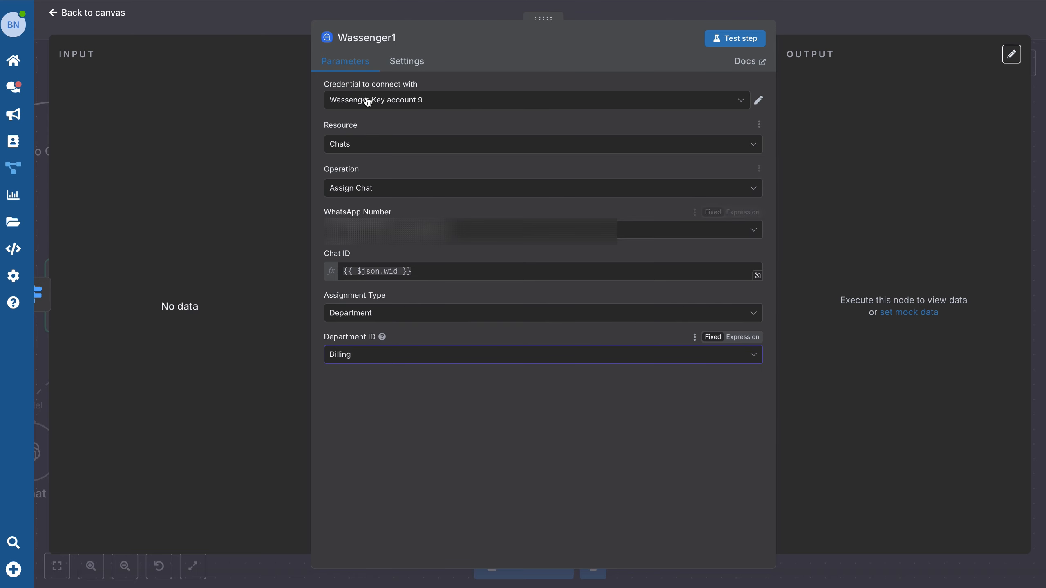
left_click(55, 15)
- Place the new Assign Chat node above and to the right of the Switch, leaving free canvas space around it
left_click_drag(842, 144, 920, 144)
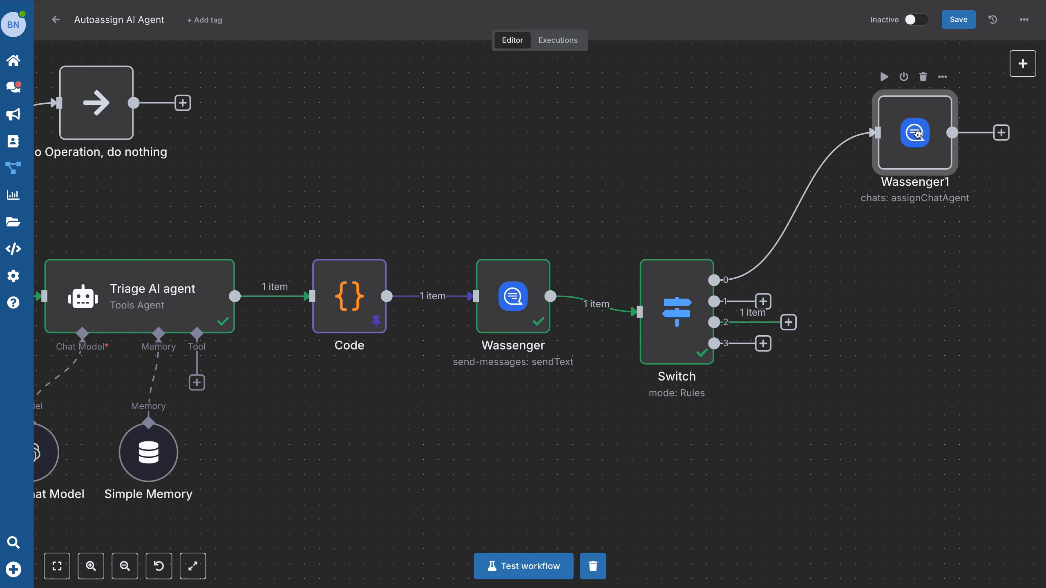
key("1")
scroll(812, 297, "right", 4)
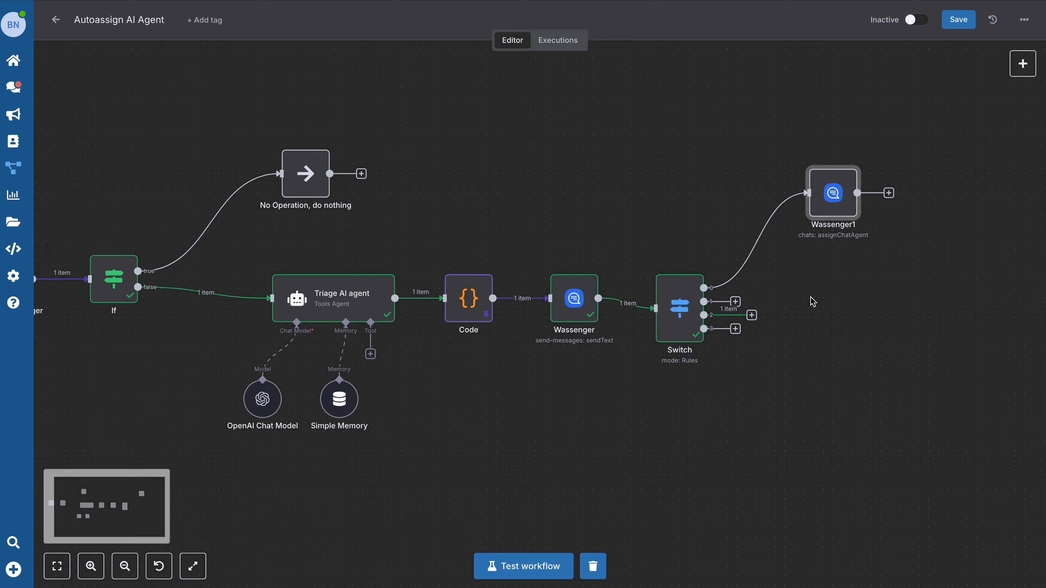
scroll(813, 297, "up", 2)
left_click(906, 311)
- Duplicate the Assign Chat node twice and stack the two copies in a column below the original
left_click_drag(702, 265, 712, 266)
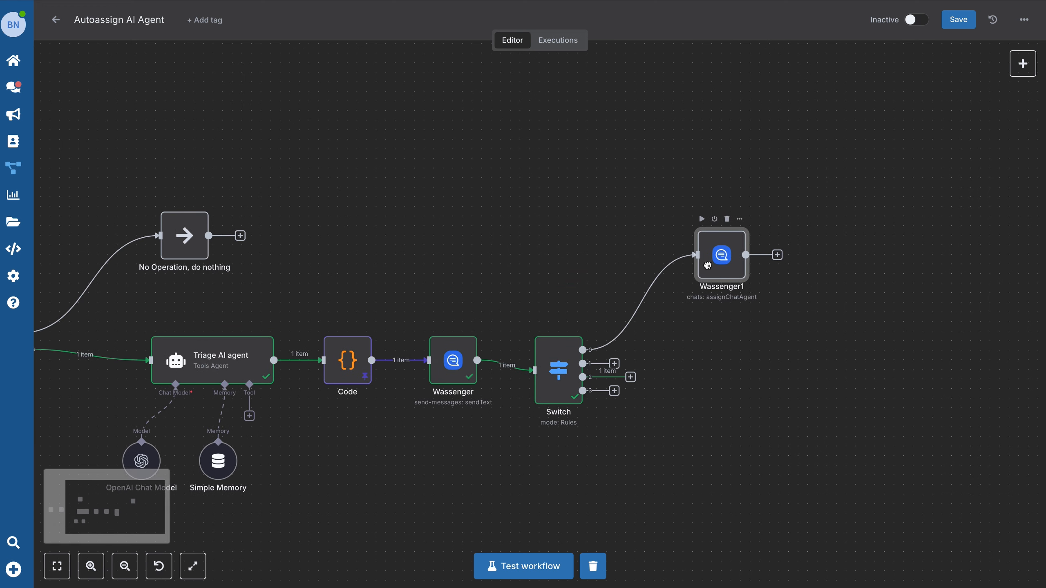
key("ctrl+c")
key("ctrl+v")
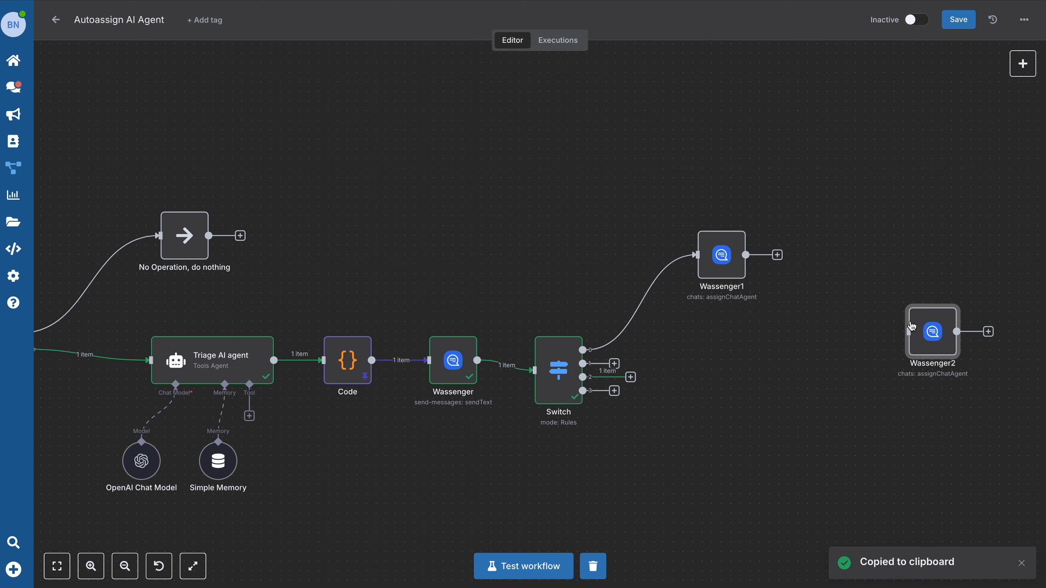
left_click_drag(920, 324, 709, 343)
key("ctrl+v")
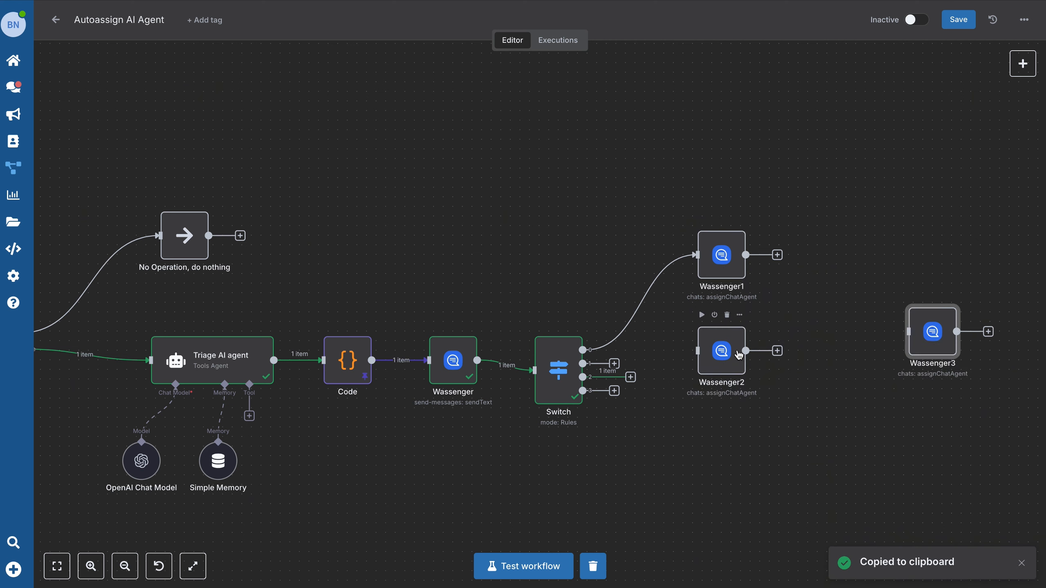
left_click_drag(934, 342, 724, 455)
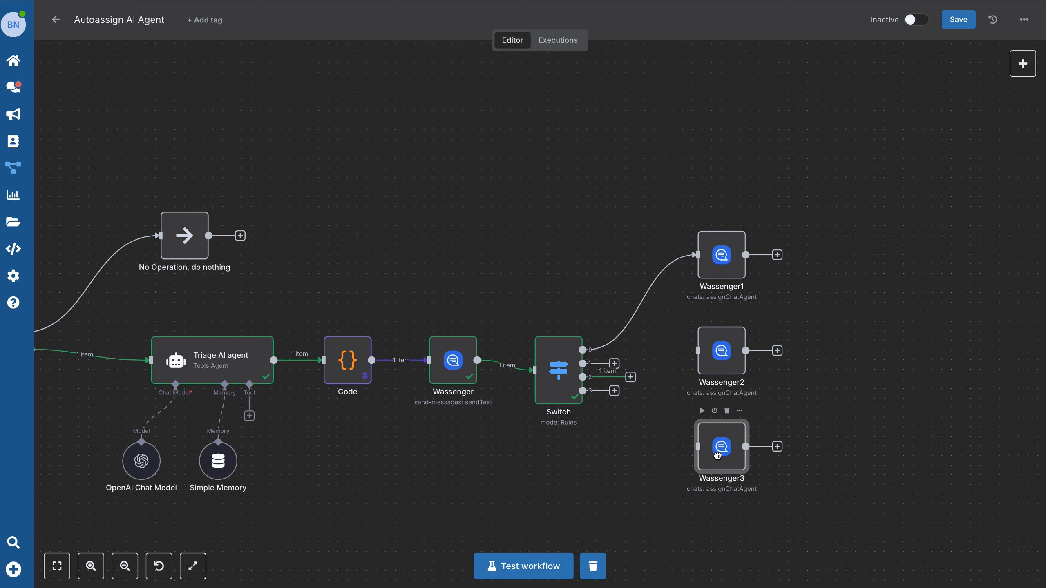
- Add a Wassenger node with the Departments Get Departments action after the Assign to Sales node
scroll(651, 361, "right", 2)
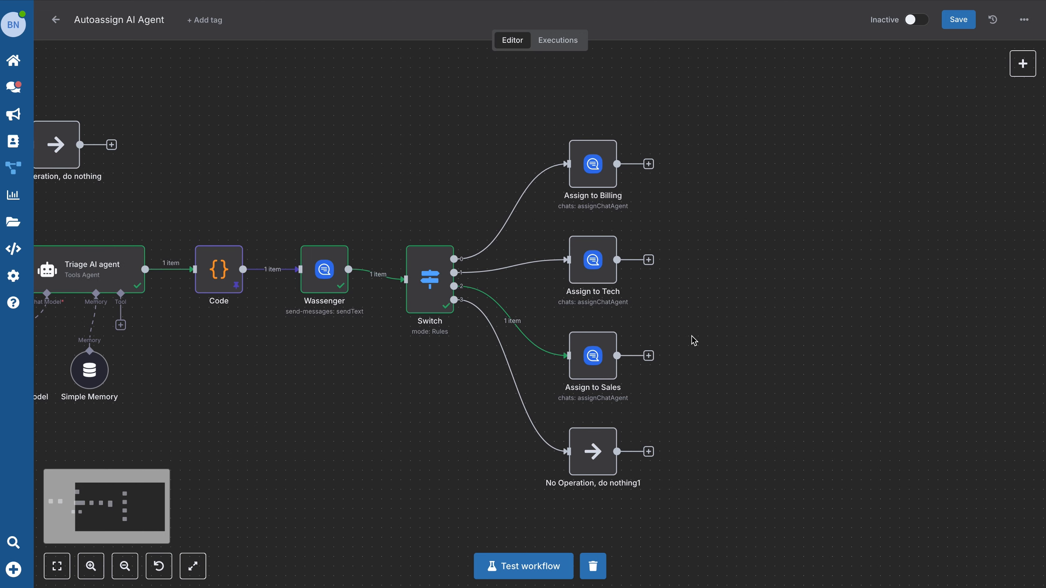
left_click(650, 357)
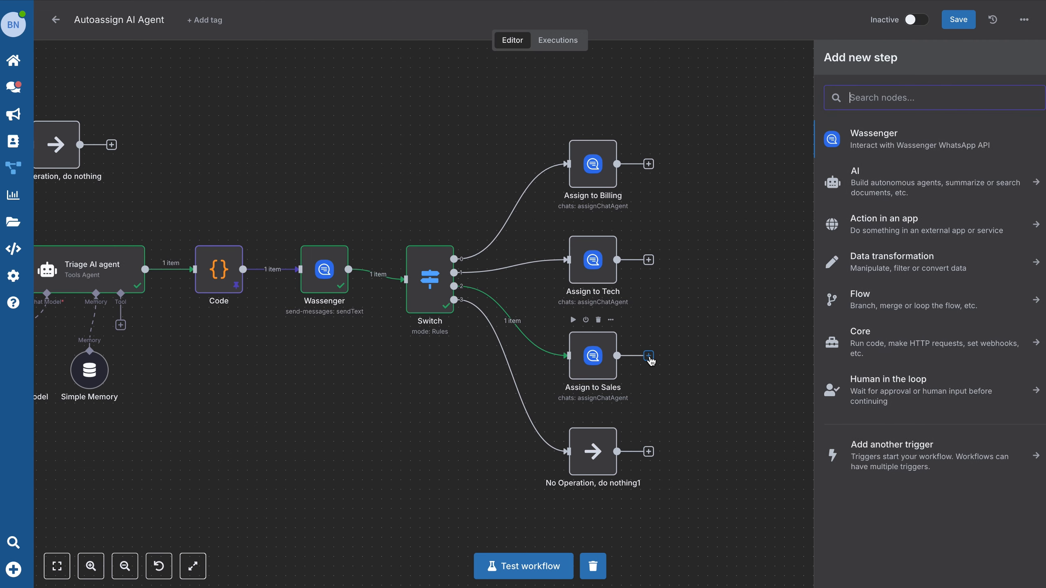
left_click(860, 137)
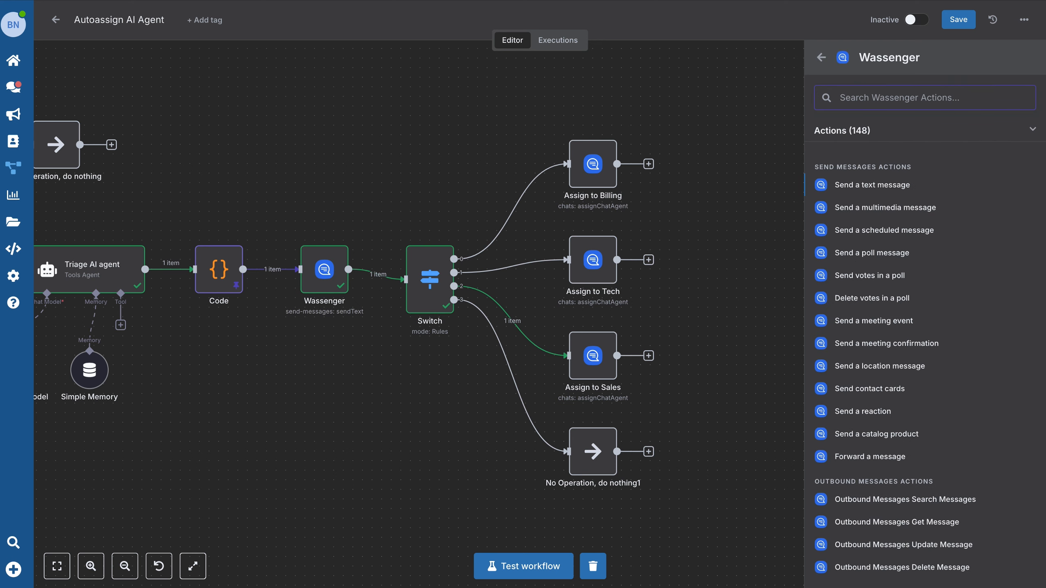
type("get depart")
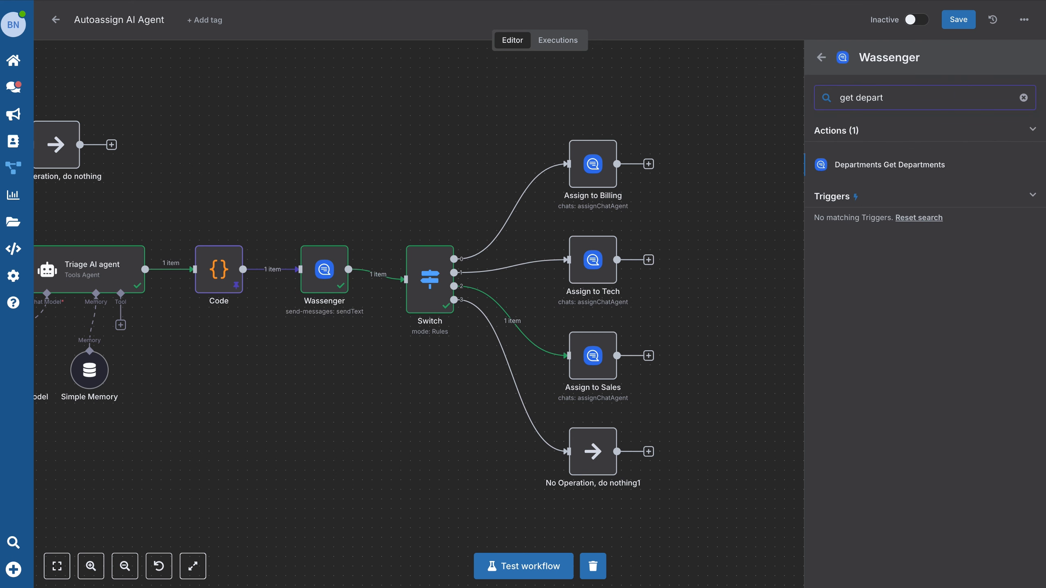
left_click(902, 166)
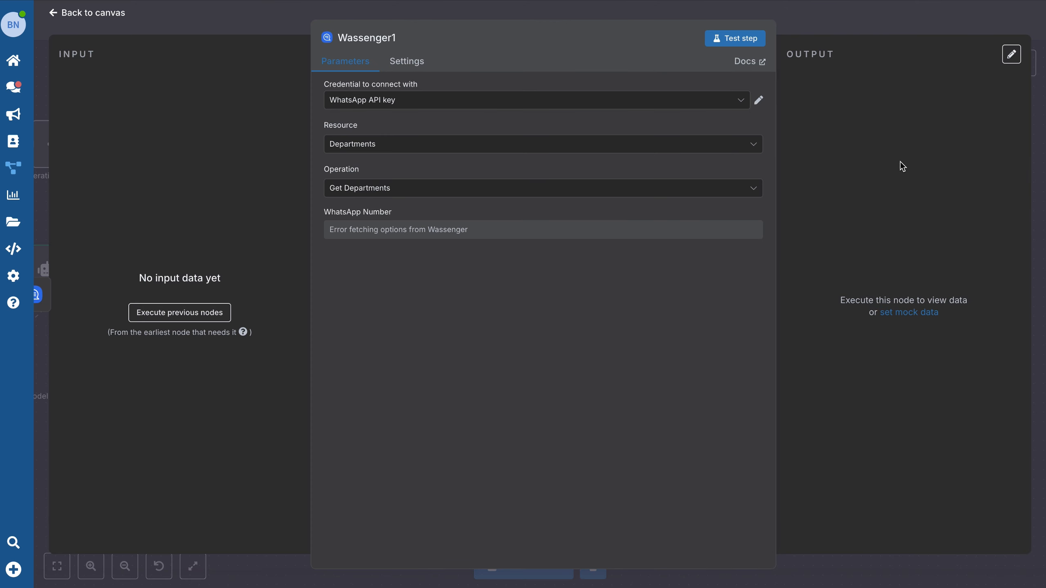
- Set the WhatsApp Number of the Get Departments node on the Sales branch to the expression {{ $('Wassenger Trigger').item.json.device.id }}
left_click(411, 229)
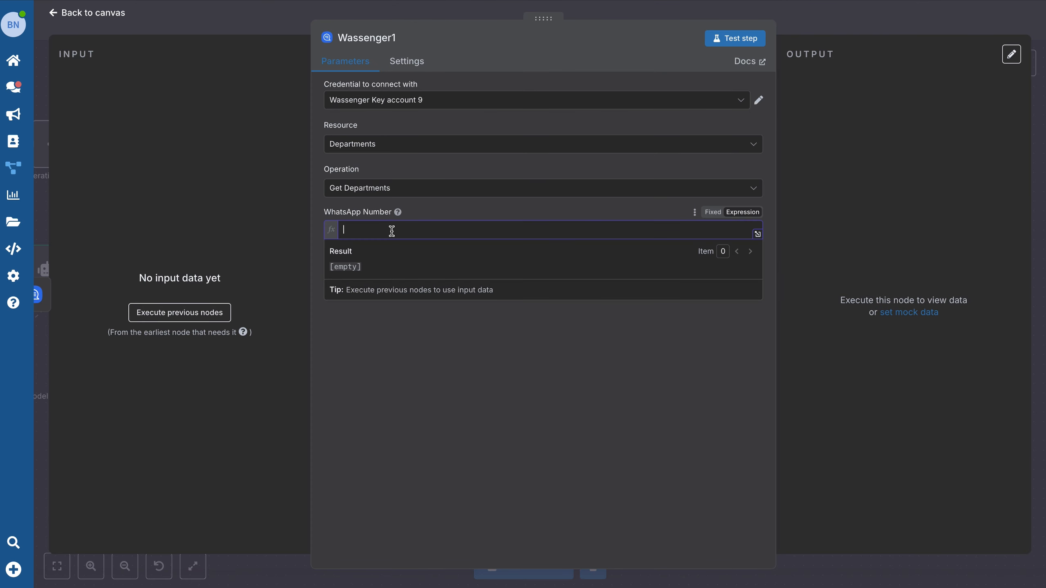
type("{{")
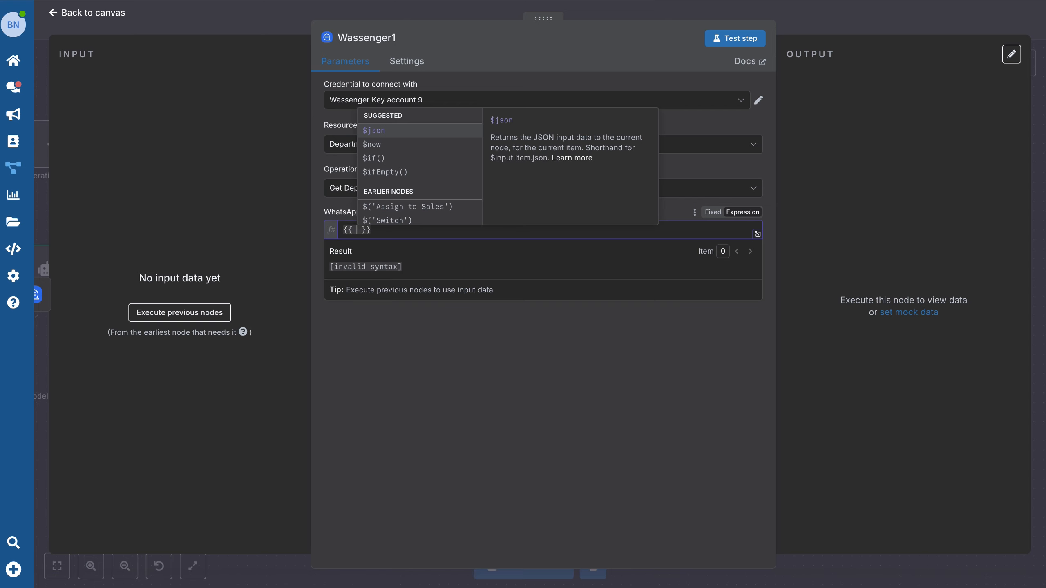
key("Down")
key("Down")
key("Down")
key("Down")
key("Down")
key("Down")
key("Down")
key("Down")
key("Down")
key("Down")
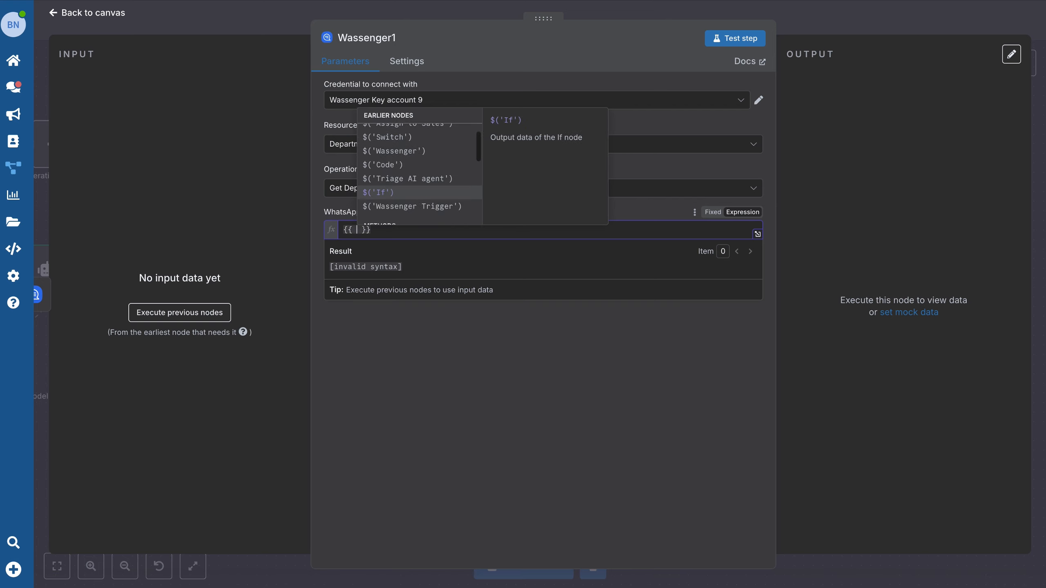
key("Return")
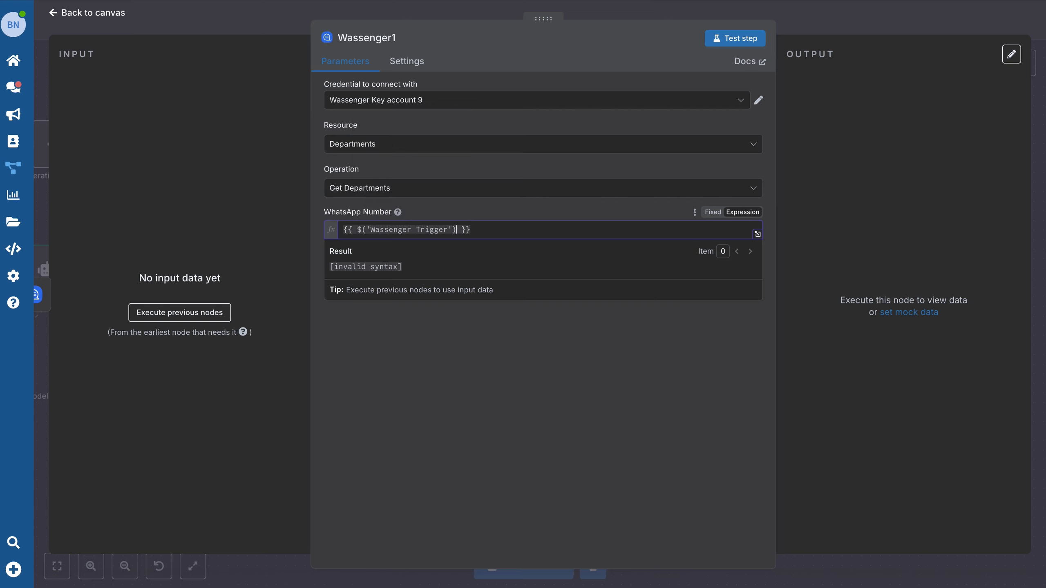
key("ctrl+v")
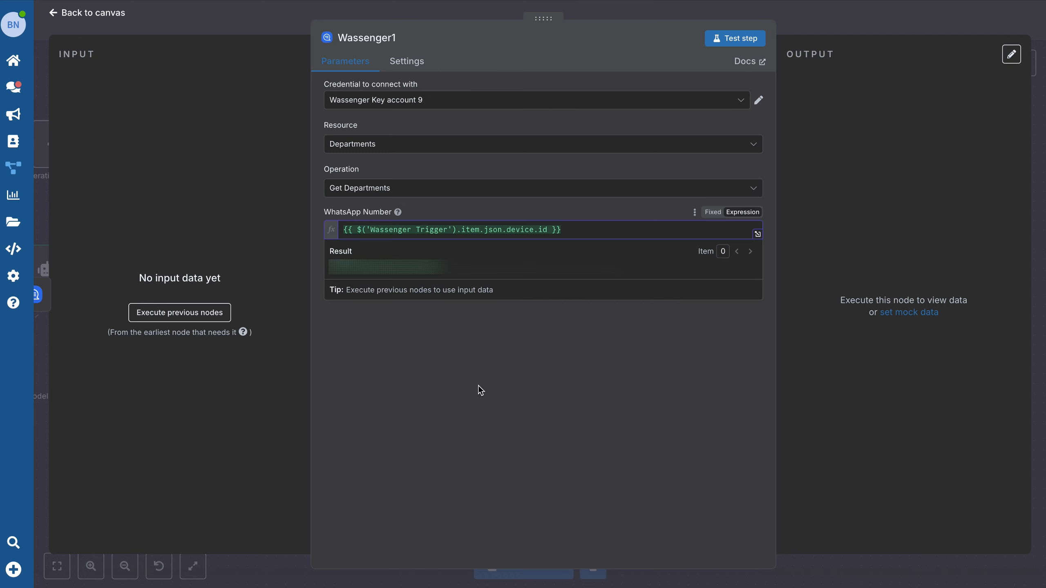
left_click(502, 404)
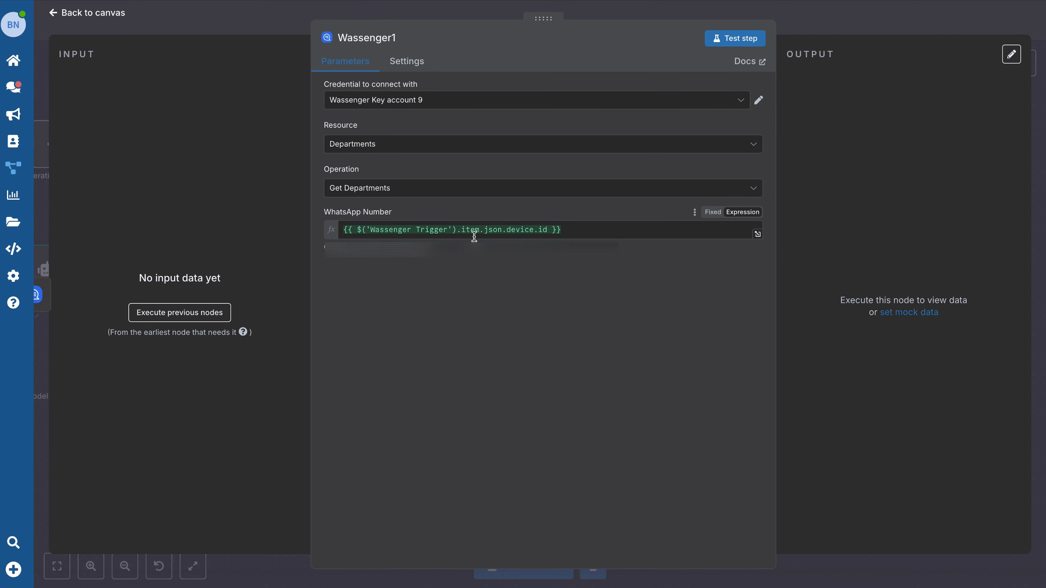
key("Escape")
- Add a Departments Get Departments node after Assign to Tech with WhatsApp Number {{ $('Wassenger Trigger').item.json.device.id }}
key("Tab")
left_click(931, 131)
type("get depart")
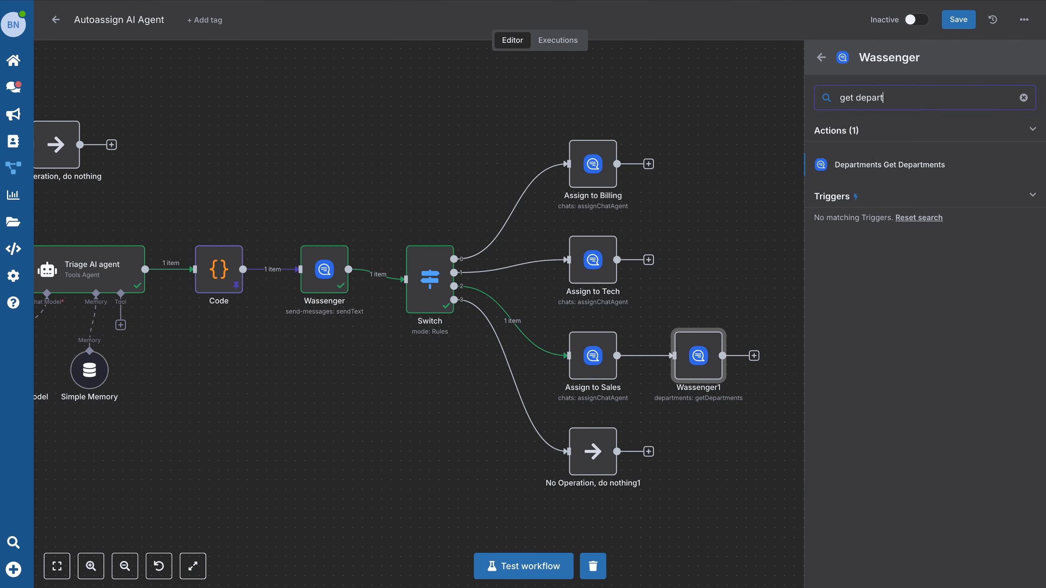
left_click(882, 167)
left_click(739, 212)
type("{{ $('Wassenger Trigger').item.json.device.id }}")
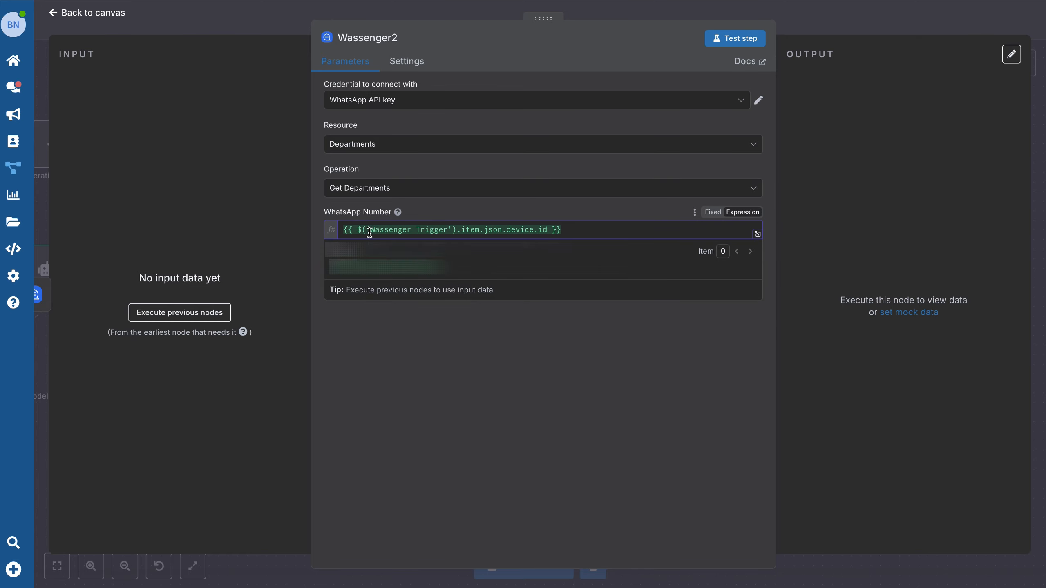
key("Escape")
- Add a Departments Get Departments node after Assign to Billing with WhatsApp Number {{ $('Wassenger Trigger').item.json.device.id }}
key("Tab")
left_click(932, 132)
type("get depart")
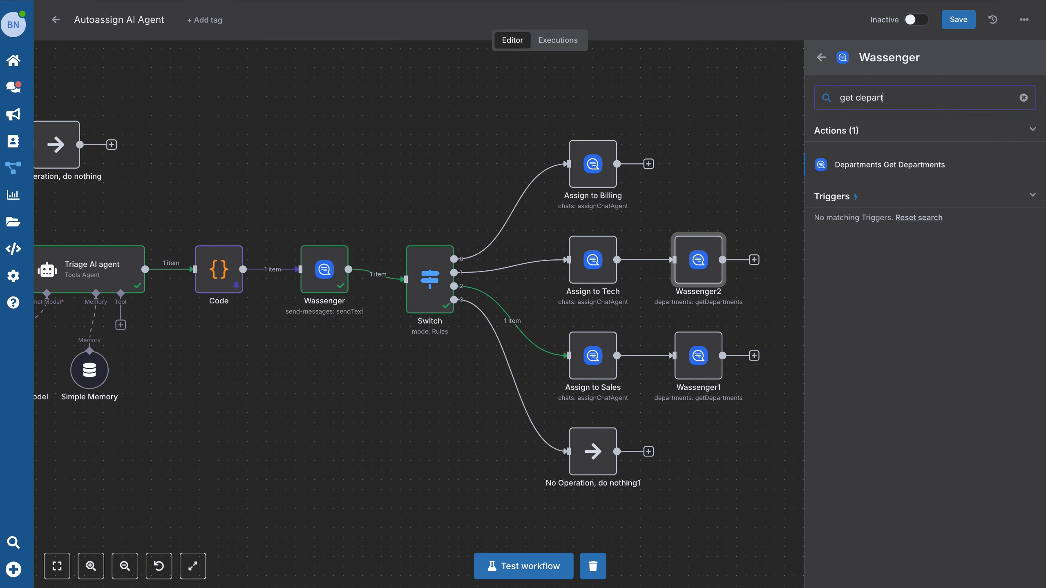
left_click(873, 165)
left_click(431, 229)
type("{{ $('Wassenger Trigger').item.json.device.id }}")
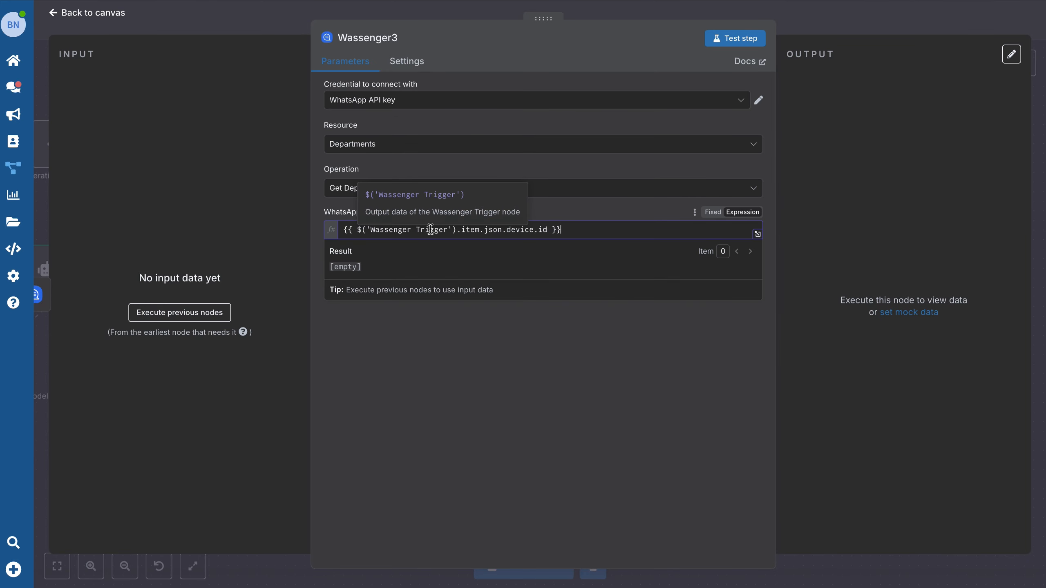
key("Escape")
key("Escape")
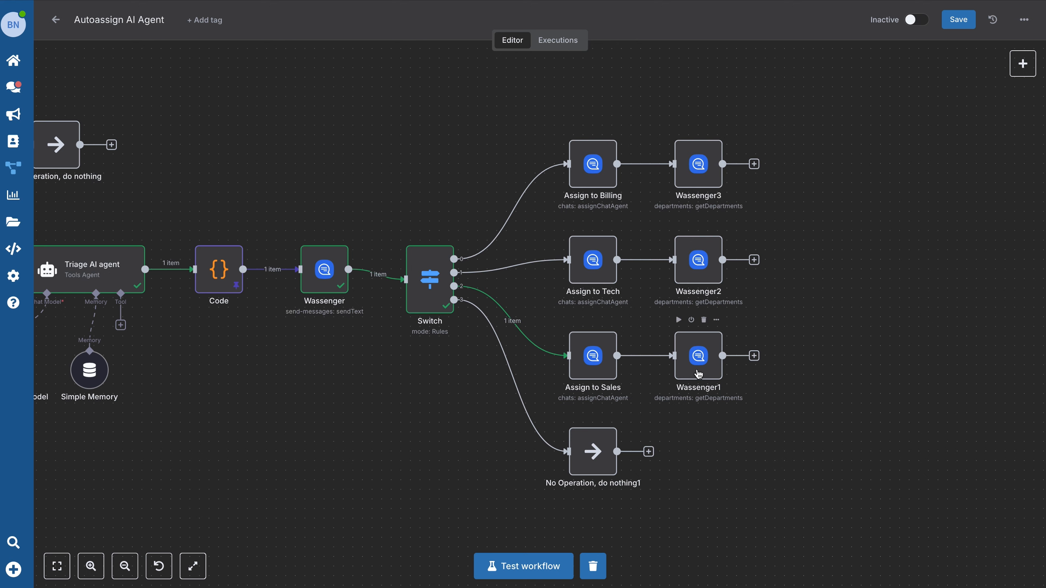
- Rename the Wassenger node after Assign to Billing to Get Departments
left_click(717, 128)
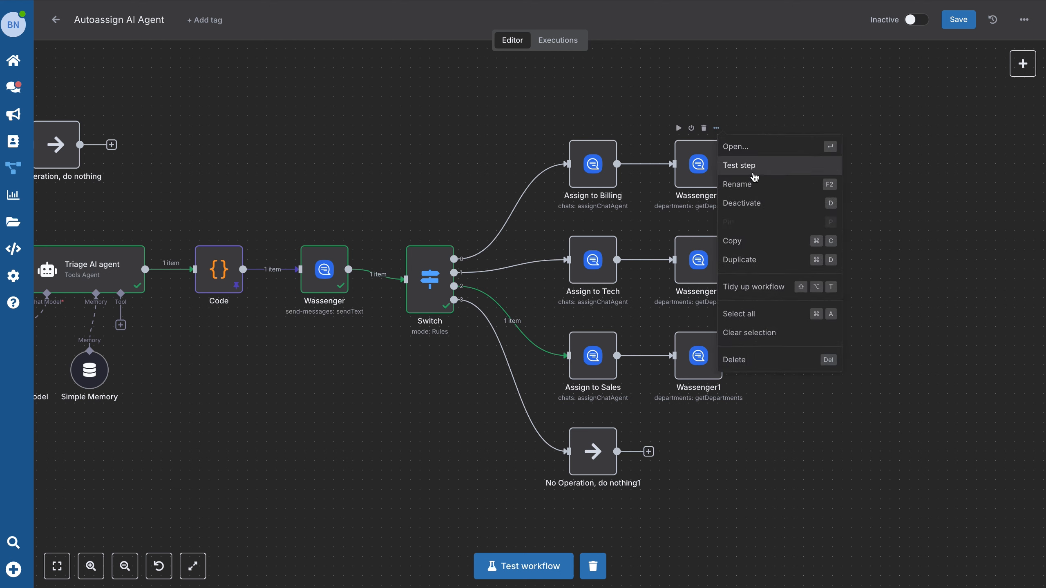
left_click(752, 184)
type("Get Departments")
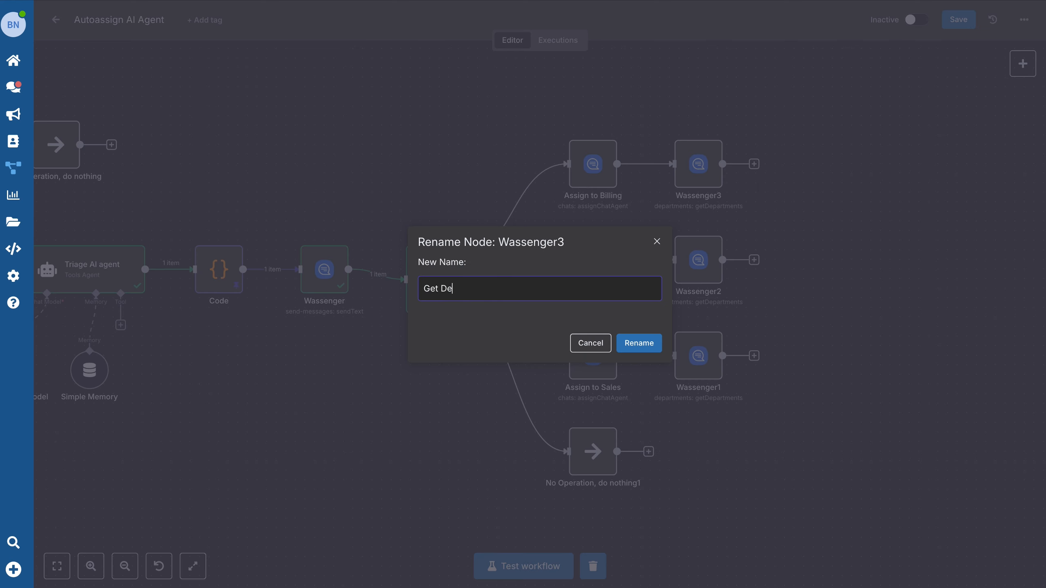
key("ctrl+a")
left_click(637, 348)
- Rename the Wassenger nodes after Assign to Tech and Assign to Sales to Get Departments as well
left_click(716, 224)
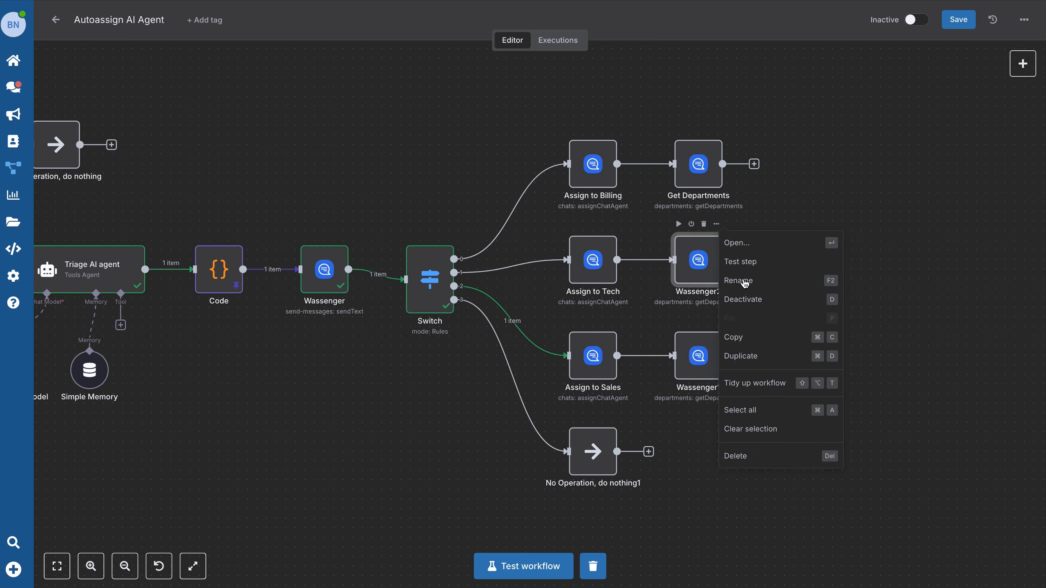
left_click(741, 280)
type("Get Departments")
left_click(638, 343)
left_click(717, 320)
left_click(739, 375)
type("Get Departments")
left_click(637, 343)
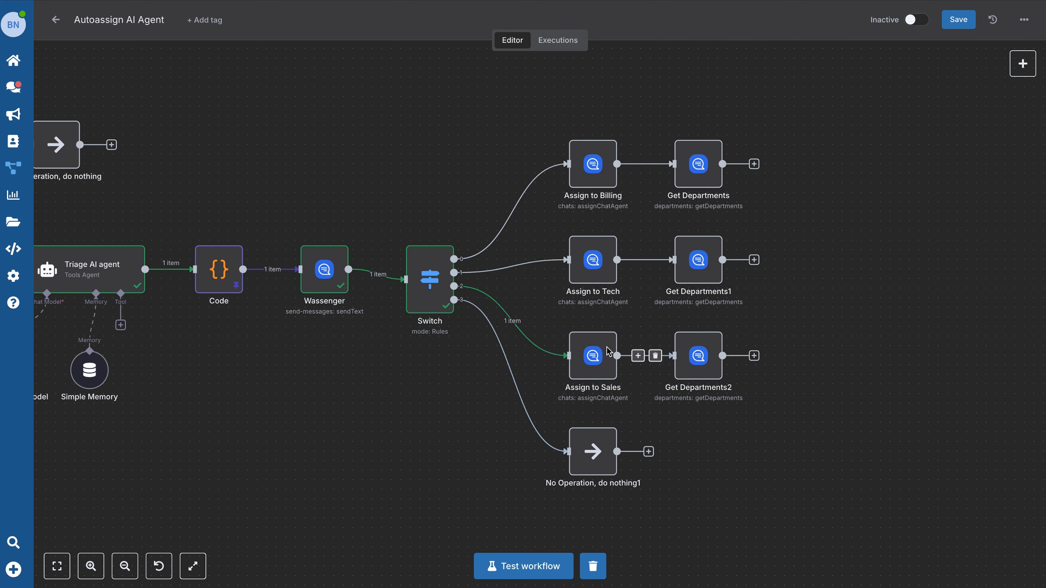
- Test the Assign to Sales node and the Get Departments node after it, and open the latter's details
left_click(573, 321)
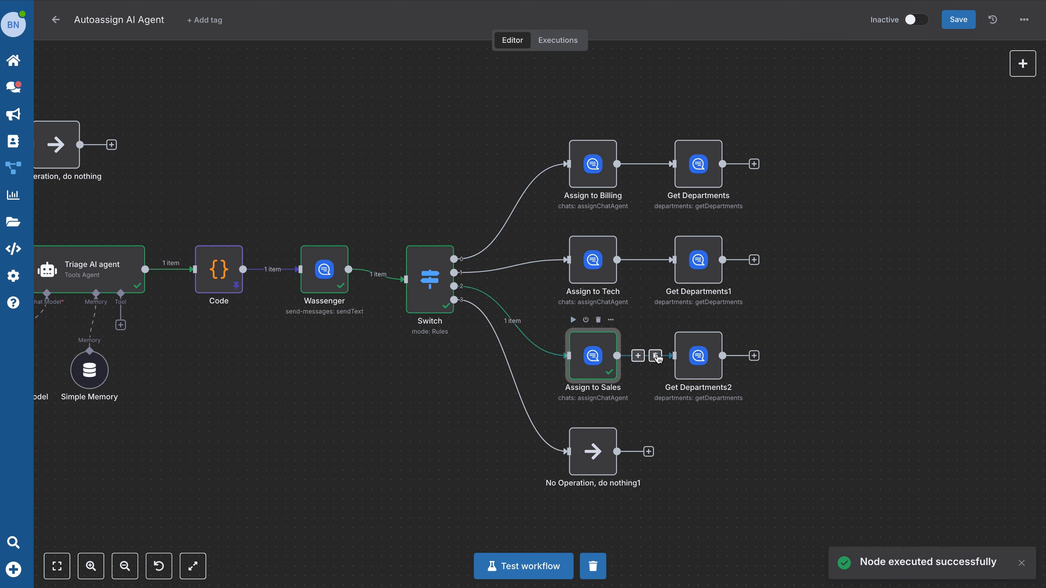
left_click(678, 321)
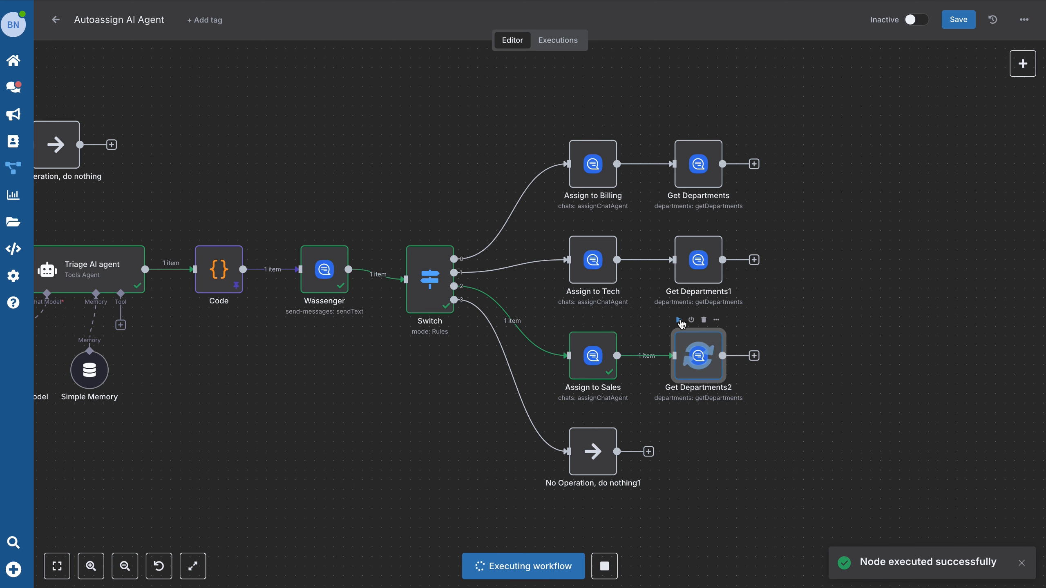
double_click(700, 357)
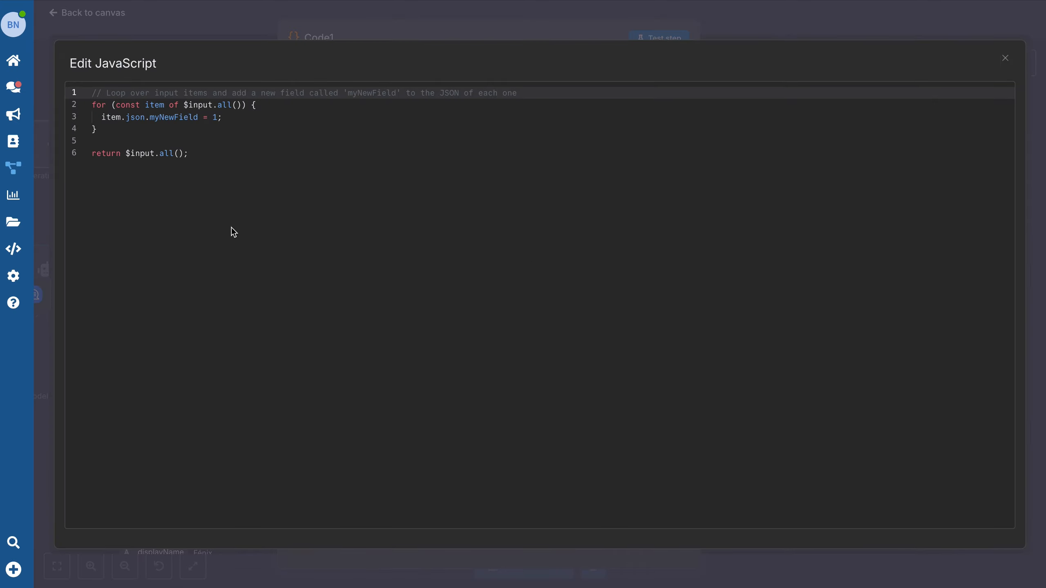
- Replace the default code in the Sales branch's Code node with JavaScript that finds the Sales department and returns its agents' emails as emails and emailsString
left_click(243, 220)
left_click_drag(203, 149, 55, 80)
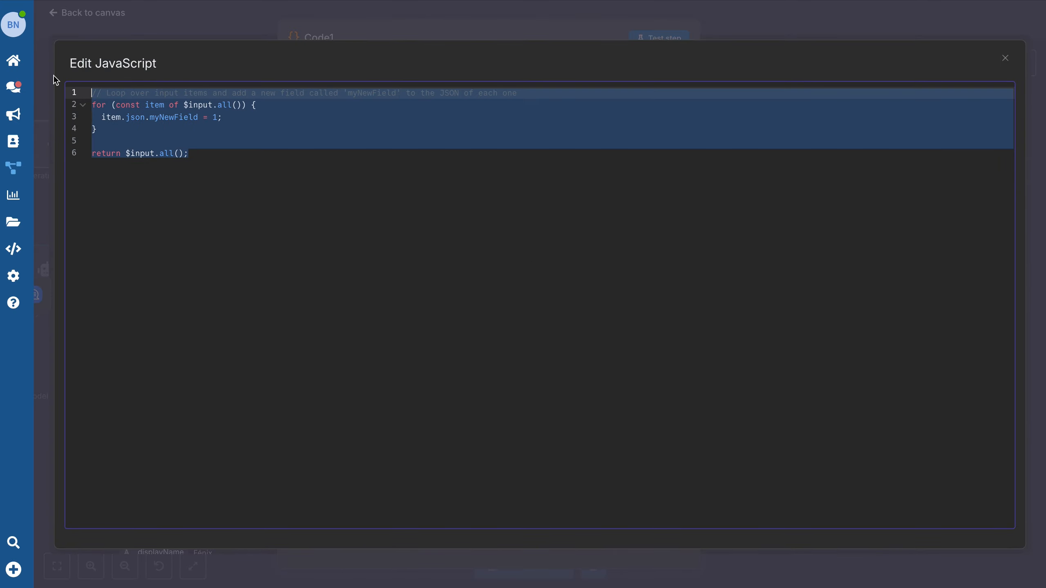
key("BackSpace")
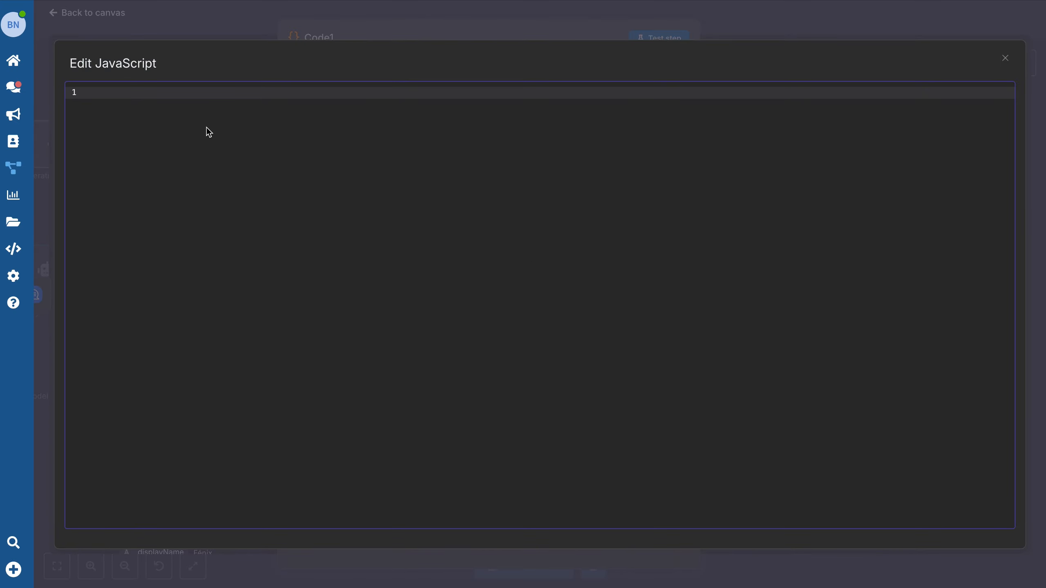
type("const departments = $json;  const salesDept = departments.find(dept => dept.name === \"Sales\");  if (!salesDept) {   return [{ error: \"Sales department not found\" }]; }  const salesEmails = salesDept.agents.map(agent => agent.email);  return [{   emails: salesEmails,   emailsString: salesEmails.join(\",\") }];")
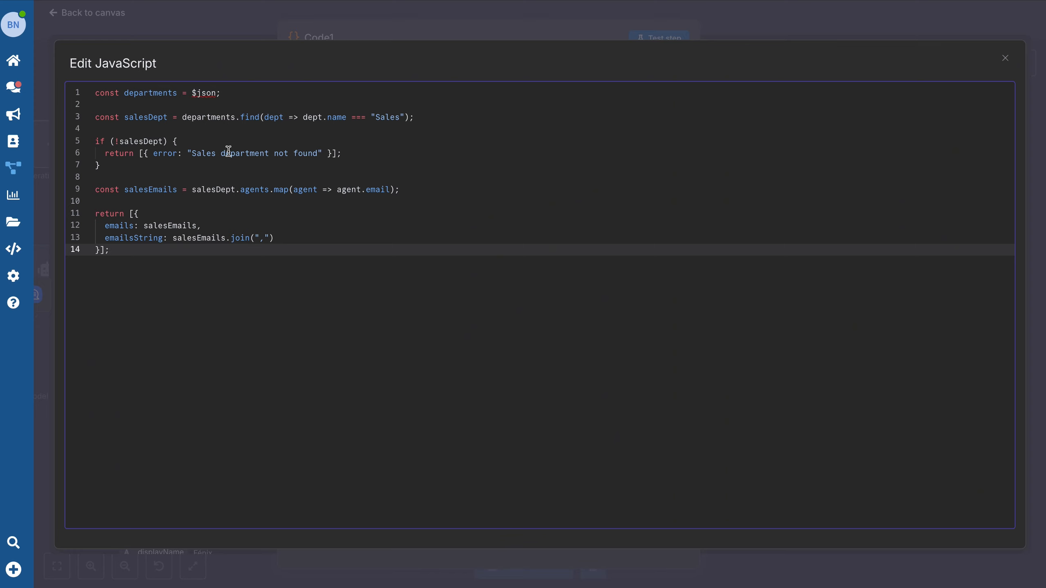
double_click(389, 117)
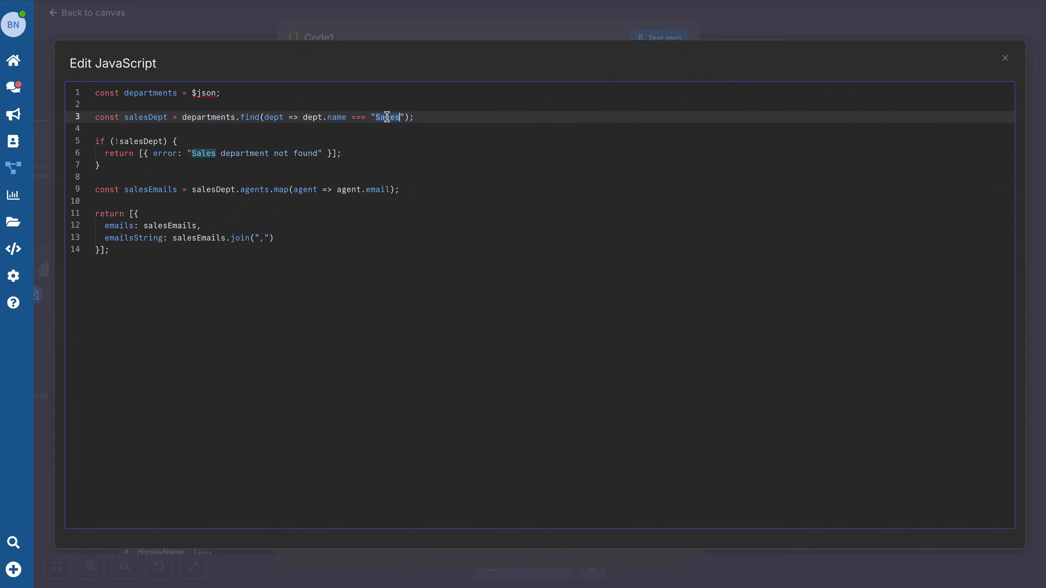
left_click(241, 23)
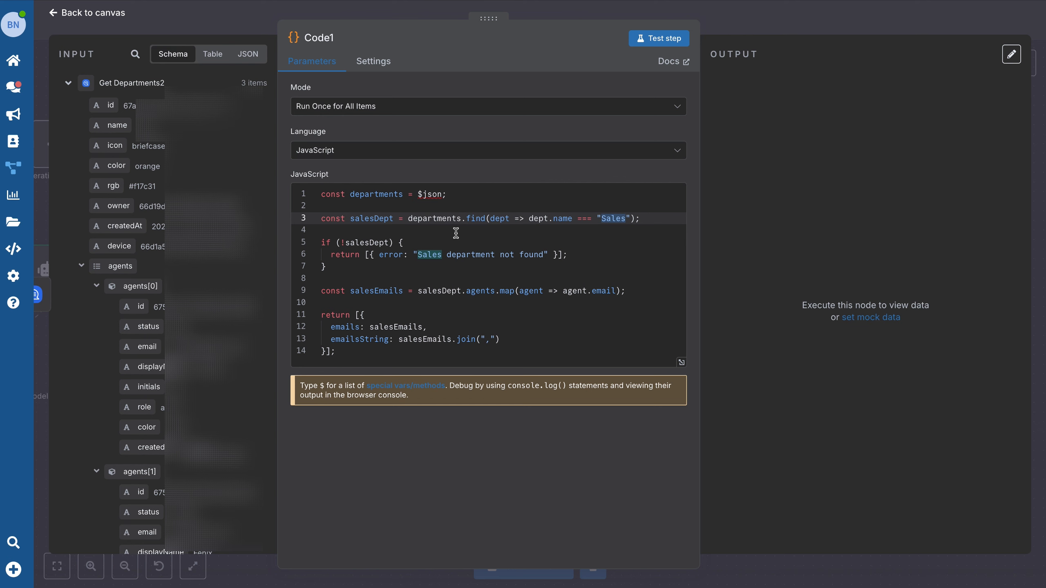
left_click(51, 15)
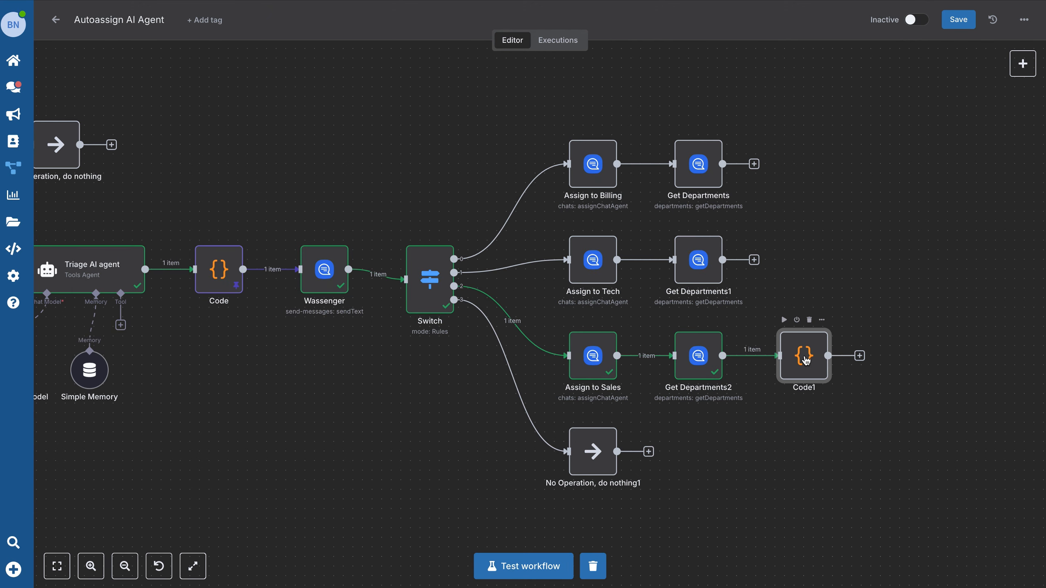
- Duplicate the Sales branch's Code node twice and place the copies beside the Get Departments nodes of the Tech and Billing branches
key("ctrl+c")
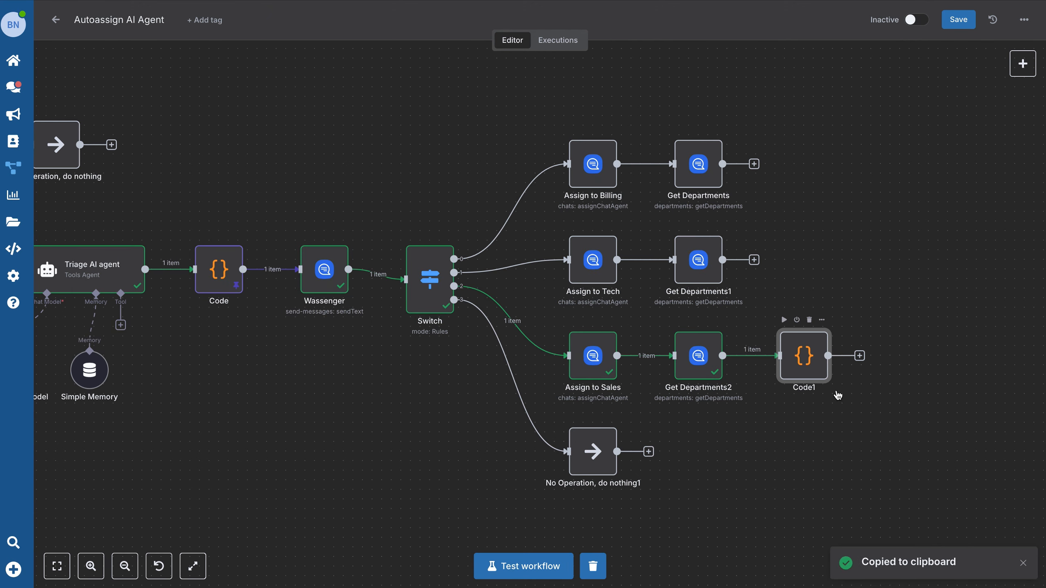
key("ctrl+v")
left_click_drag(837, 392, 804, 252)
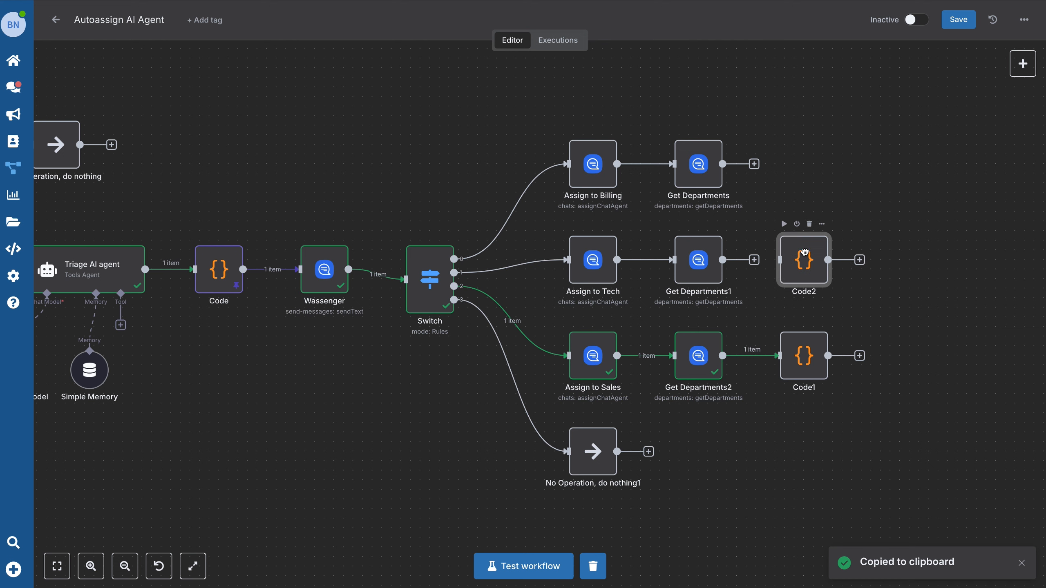
key("ctrl+v")
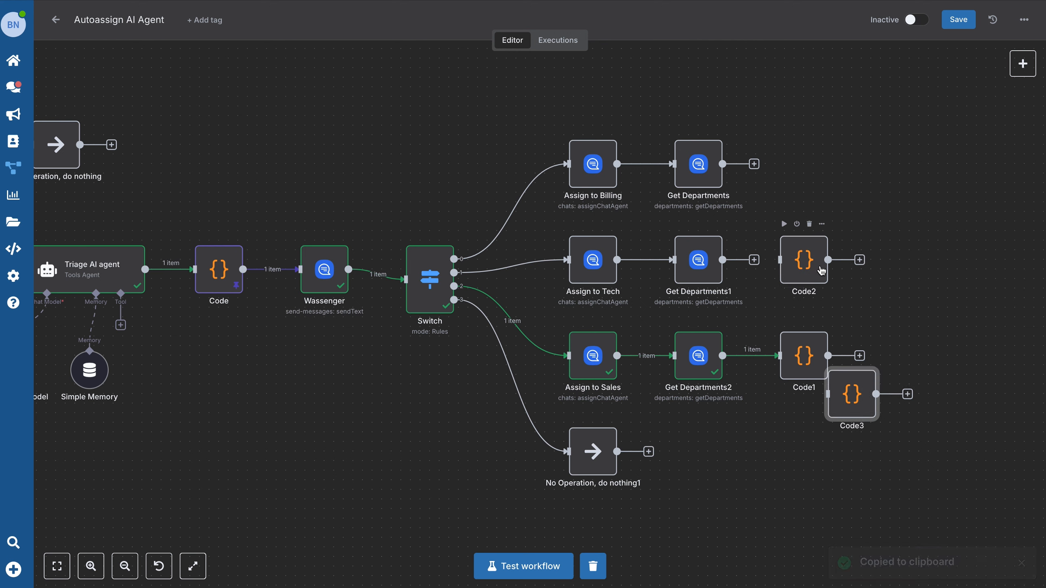
left_click_drag(890, 386, 825, 152)
- Rename the Code nodes on the Billing, Tech and Sales branches to Format Emails
left_click(824, 129)
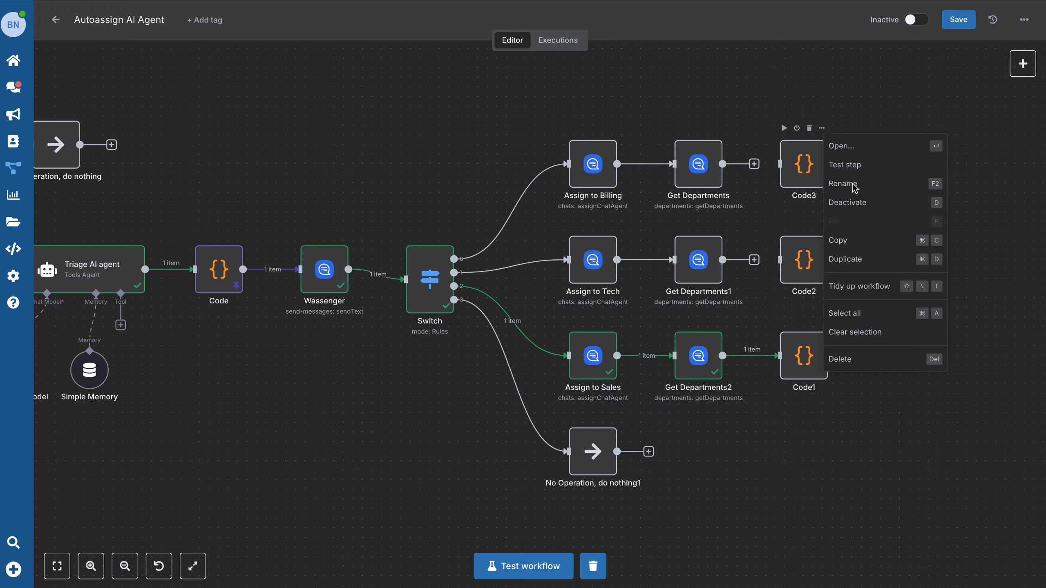
left_click(848, 187)
key("super+v")
left_click(639, 343)
left_click(823, 225)
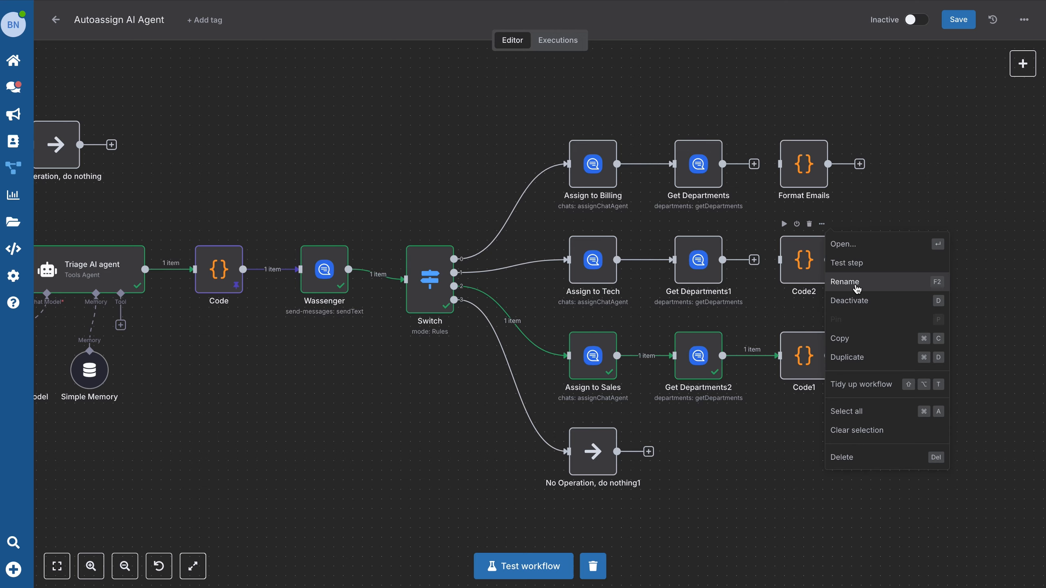
left_click(852, 283)
key("super+v")
left_click(639, 343)
left_click(822, 321)
left_click(849, 378)
left_click(638, 350)
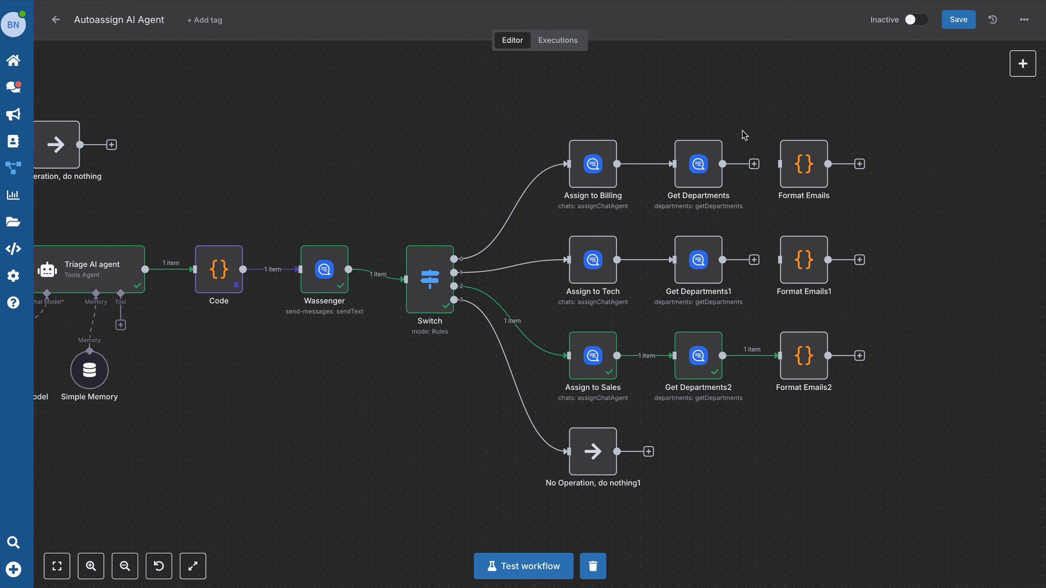
- Replace the Sales code in the Tech branch's Format Emails node with JavaScript for that branch
double_click(806, 267)
key("super+a")
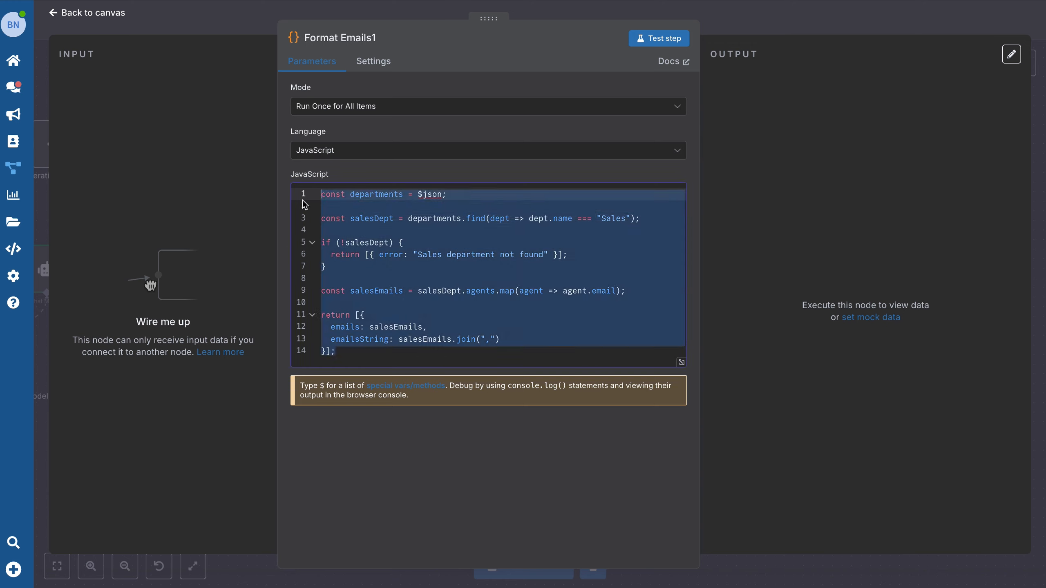
key("super+v")
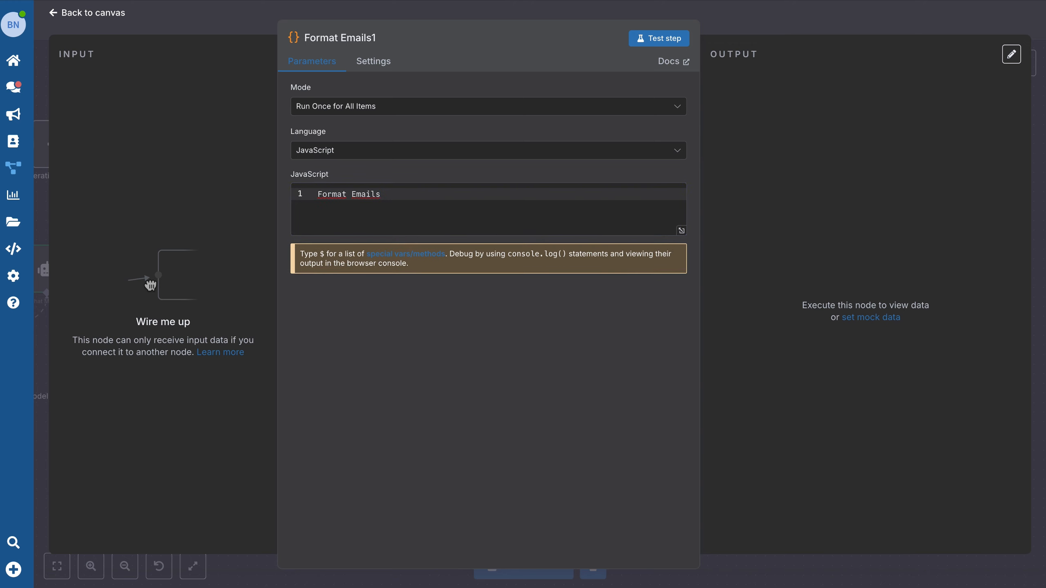
left_click(682, 231)
key("super+a")
key("super+v")
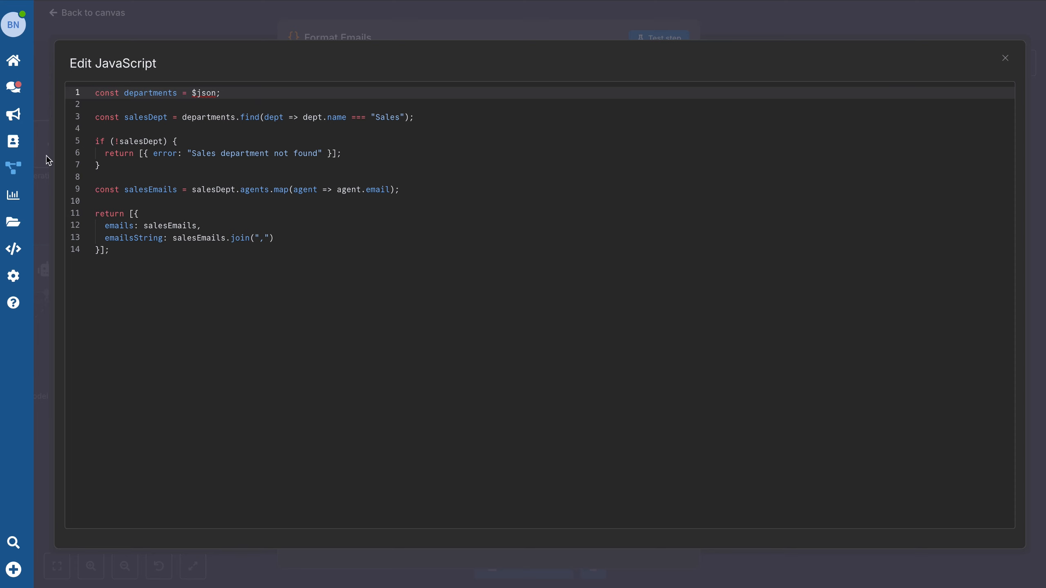
- Replace the Sales code in the Billing branch's Format Emails node with that branch's JavaScript, and return to the canvas
key("super+a")
key("super+v")
left_click(228, 16)
left_click(87, 12)
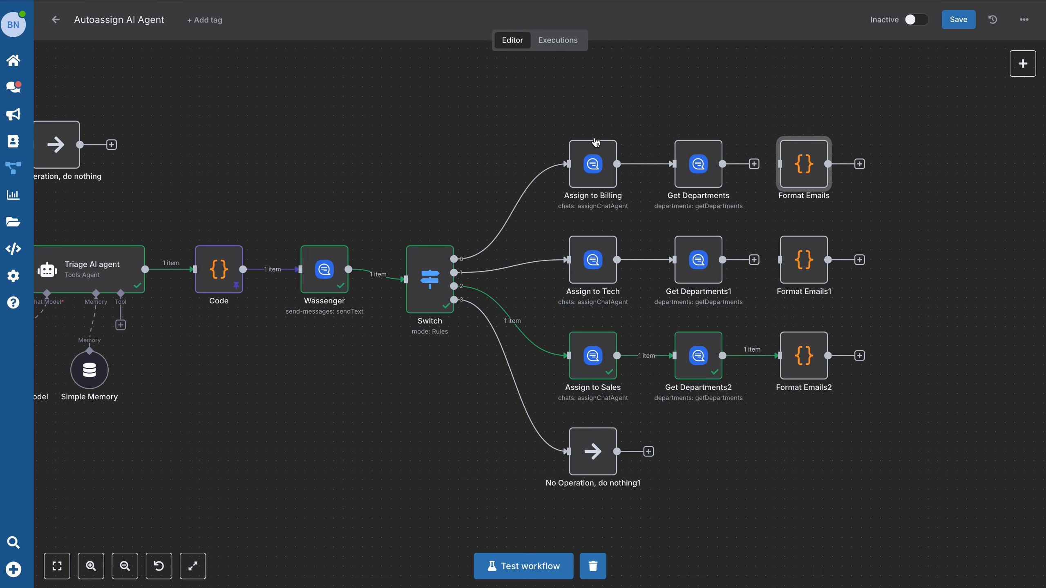
- Connect the Billing and Tech Get Departments nodes to their Format Emails nodes, and test the Sales branch's Format Emails node
left_click_drag(754, 164, 781, 165)
left_click_drag(754, 260, 779, 260)
left_click(785, 320)
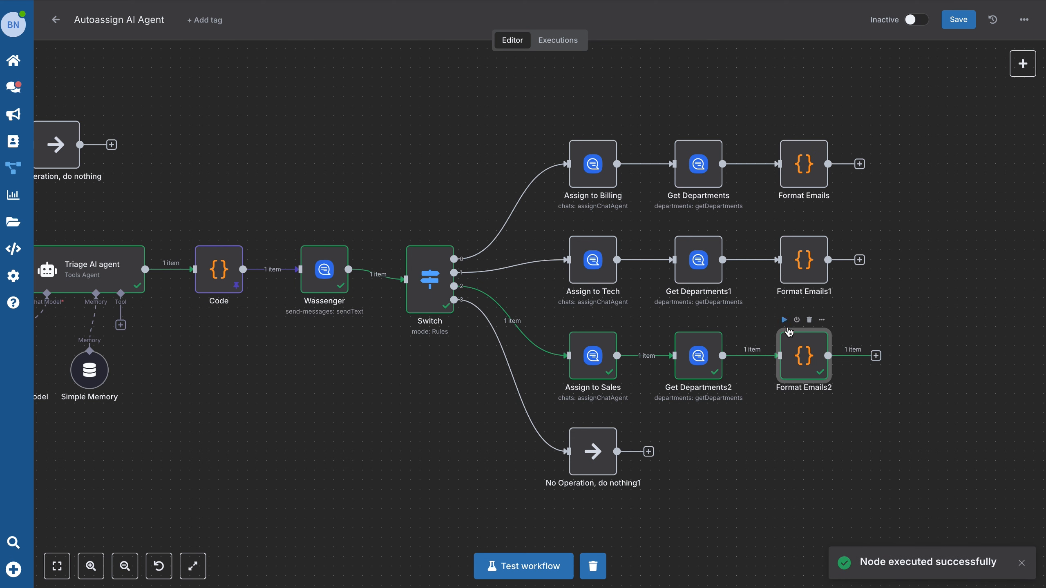
- Review the code and output of the Sales branch's Format Emails node, and add an AI Agent node after it
double_click(809, 361)
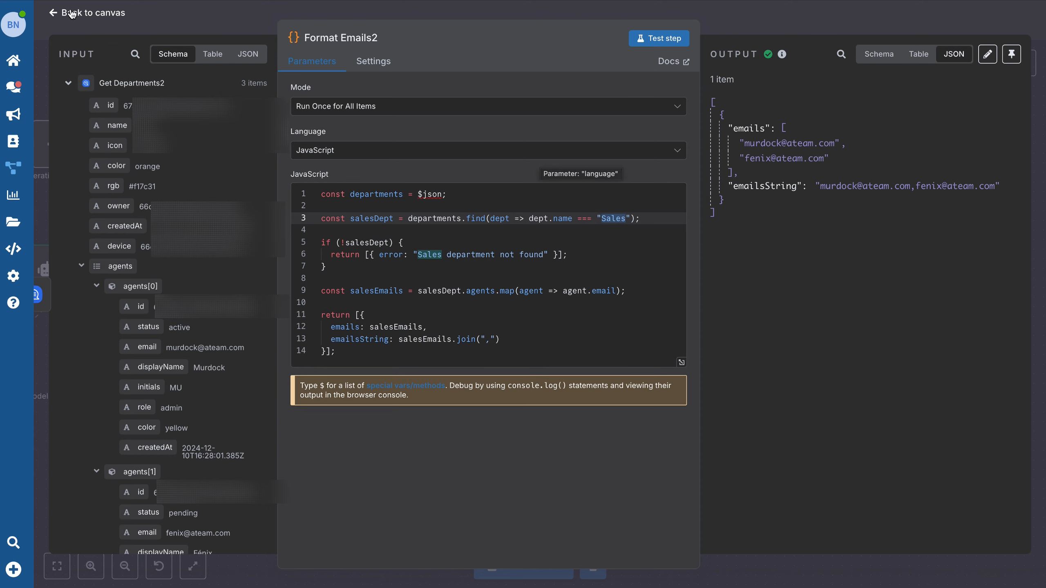
left_click(53, 13)
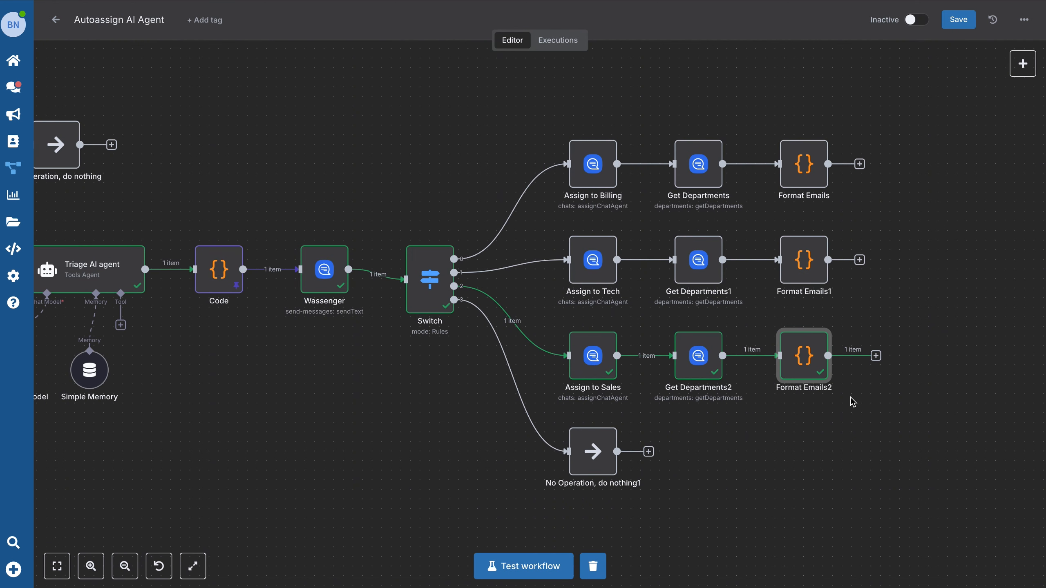
scroll(851, 400, "right", 8)
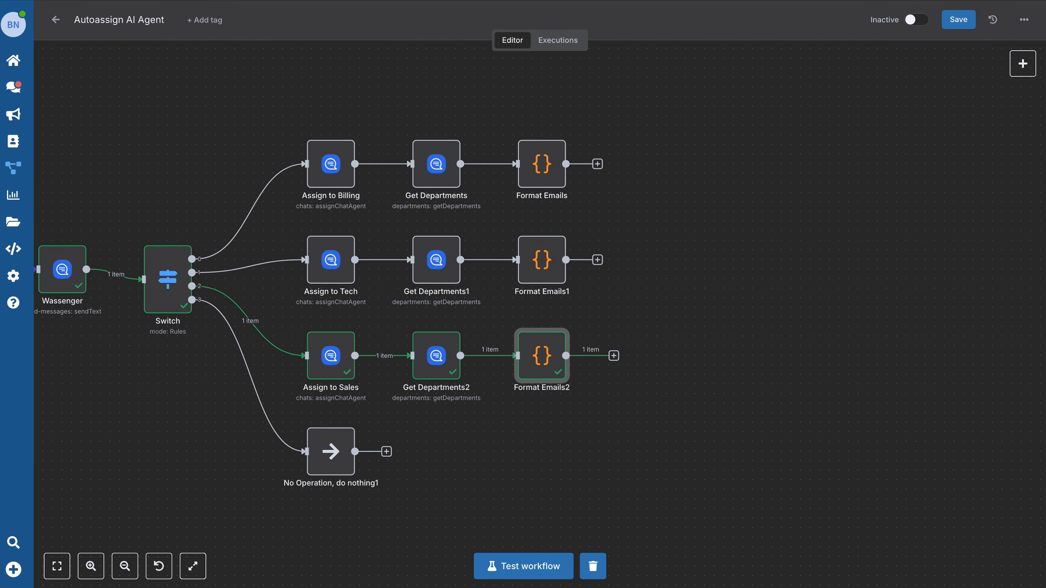
left_click(613, 356)
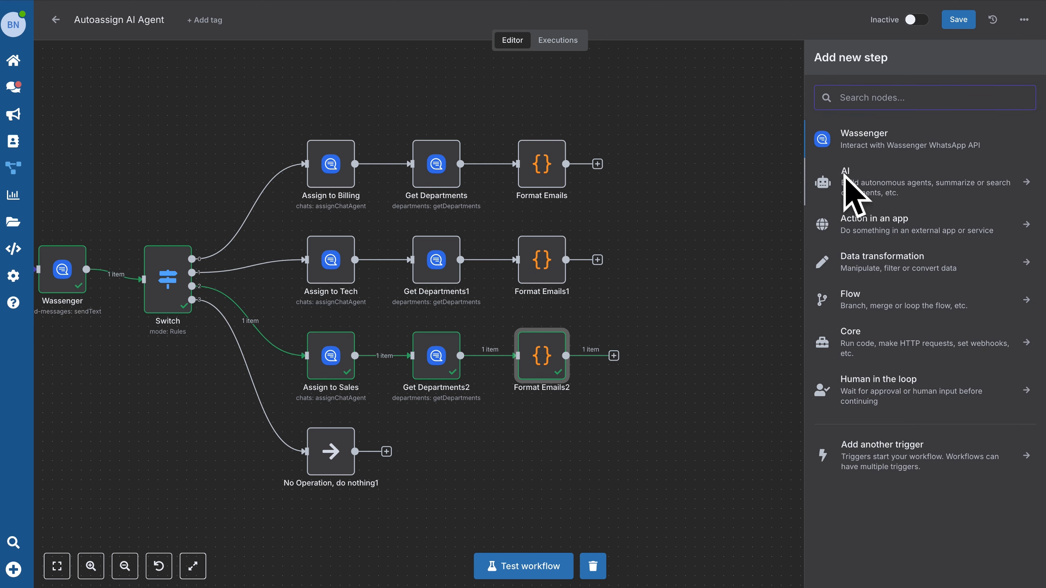
left_click(913, 185)
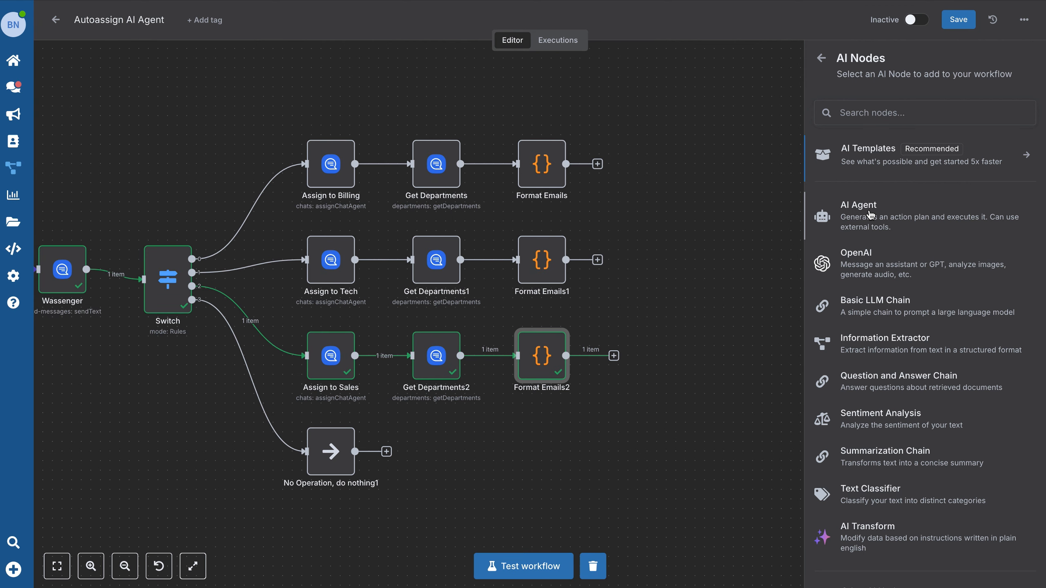
left_click(870, 214)
- Set the AI Agent's prompt to Define below, with an expression listing emails, transfer reason, priority, bot response, department, customer, WhatsApp number and suggested actions
left_click(431, 138)
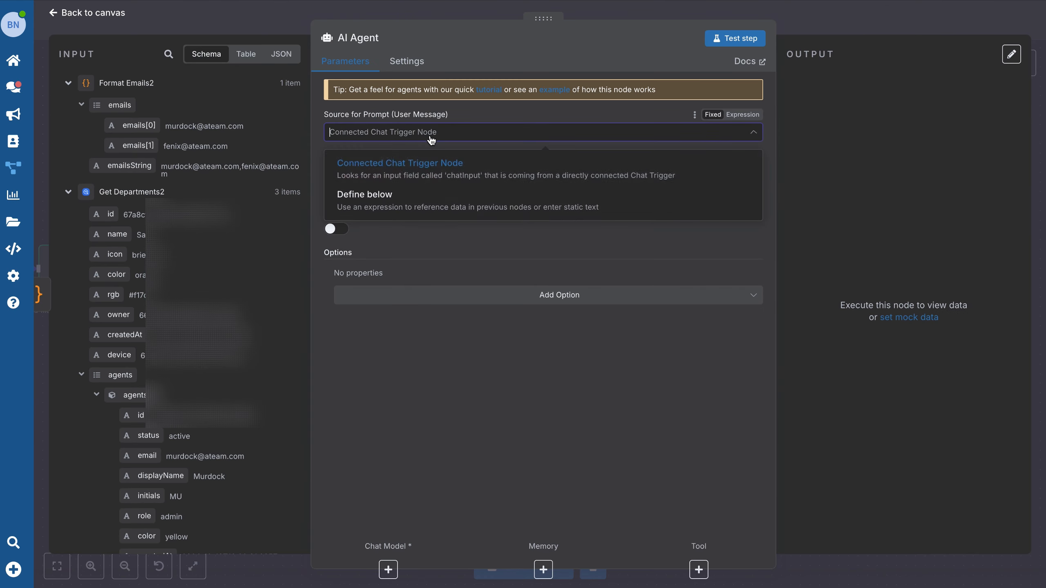
left_click(428, 195)
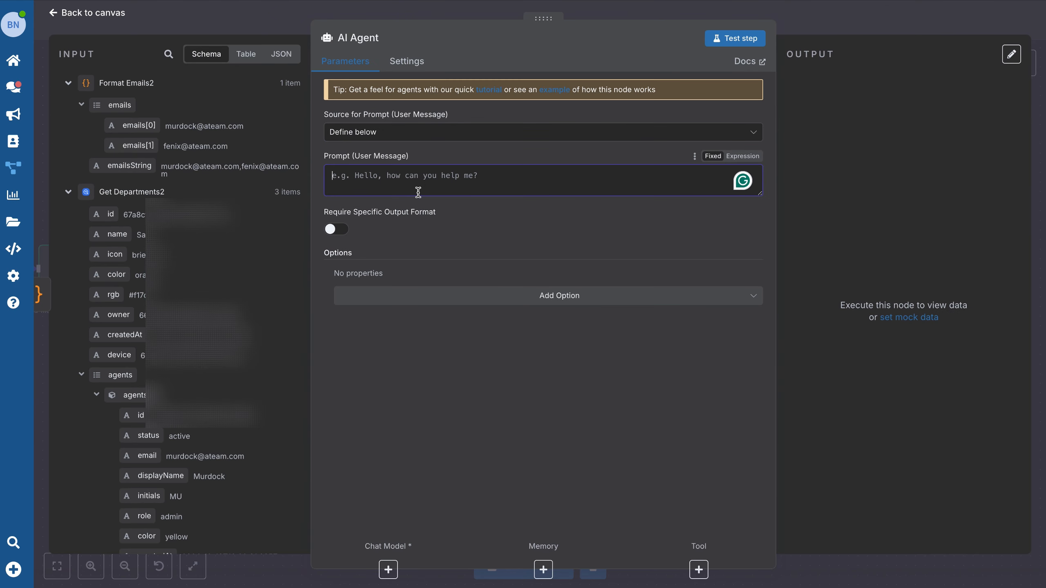
left_click(746, 158)
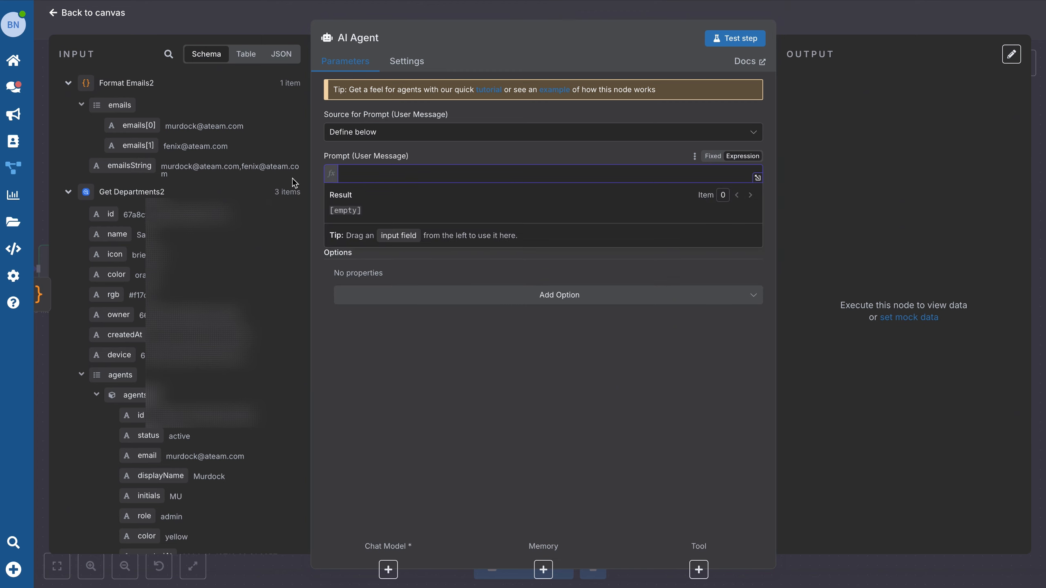
left_click(756, 178)
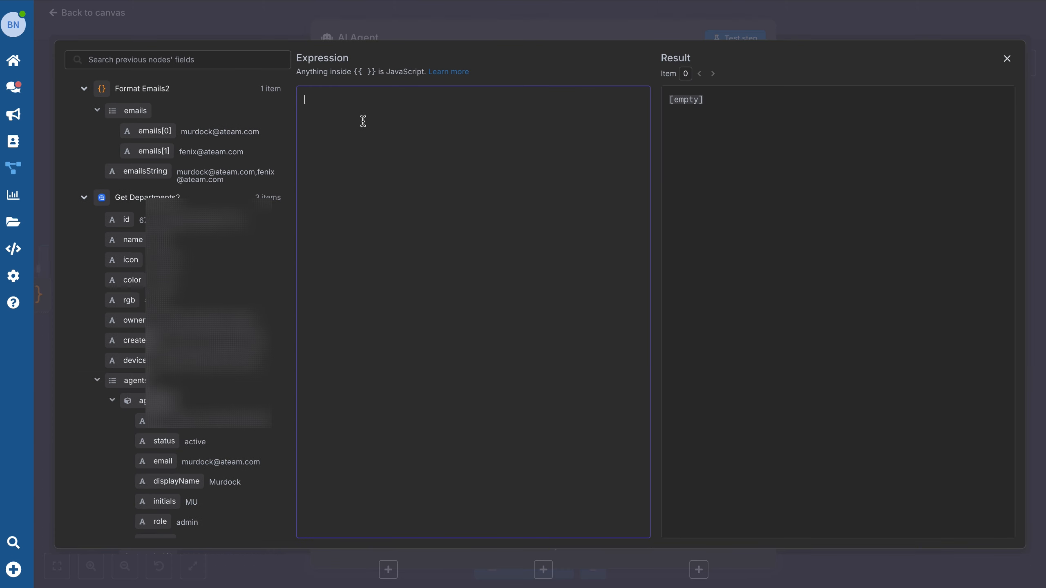
type("This is the information you have to manage:  Emails: {{ $json.emails }} Reason of Transfer: {{ $('Code').item.json.issueType }} Pririty: {{ $('Code').item.json.priority }} Previous Bot response: {{ $('Code').item.json.response }} Requested Department: {{ $('Code').item.json.department }} Customer: {{ $('Is number assigned?').item.json.data.chat.name }} WhatsApp number: {{ $('Is number assigned?').item.json.data.fromNumber }} Suggested actions: {{ $('Code').item.json.suggestedActions }}")
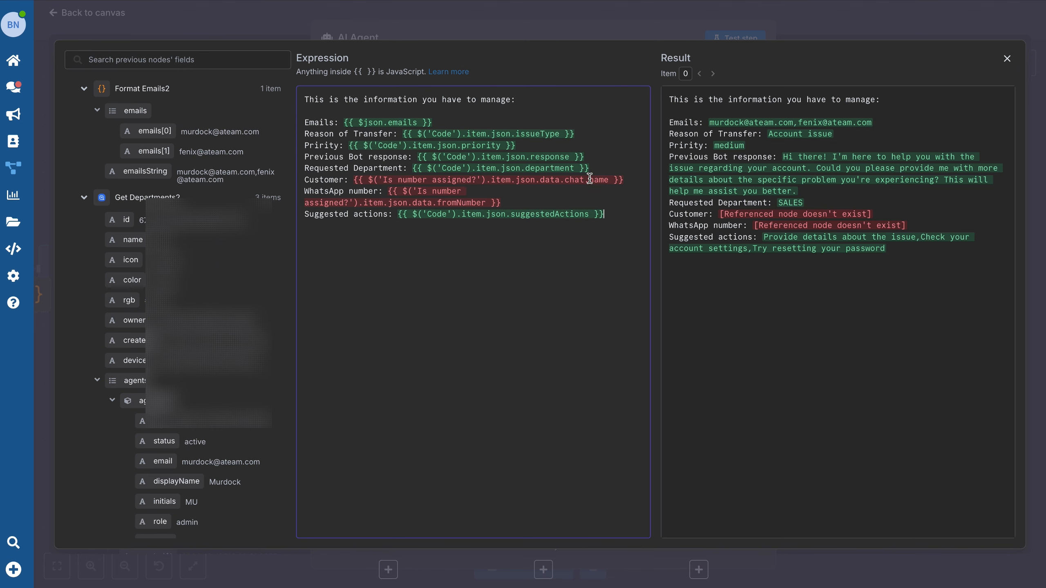
left_click(1007, 62)
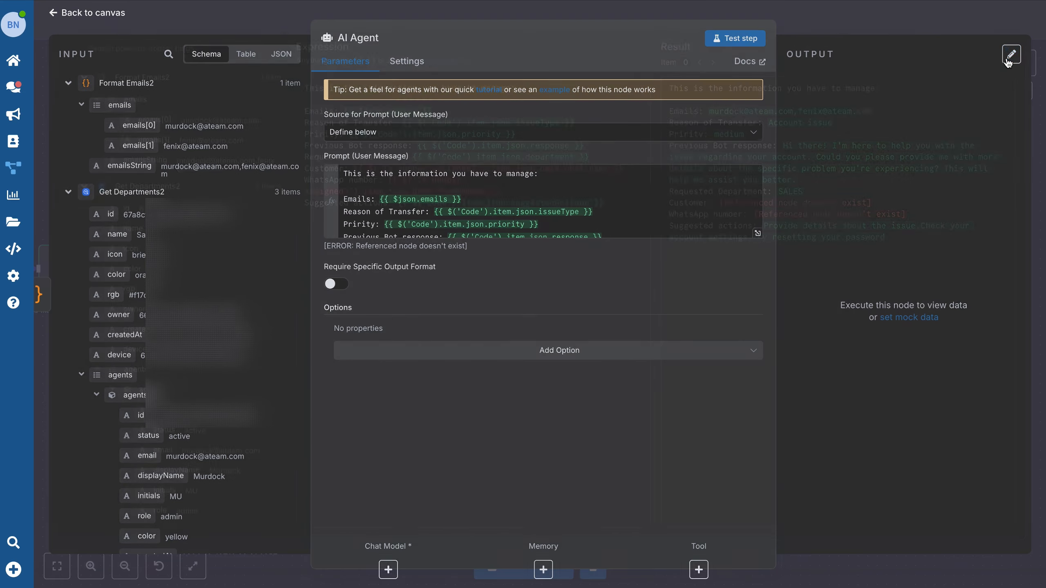
left_click(93, 15)
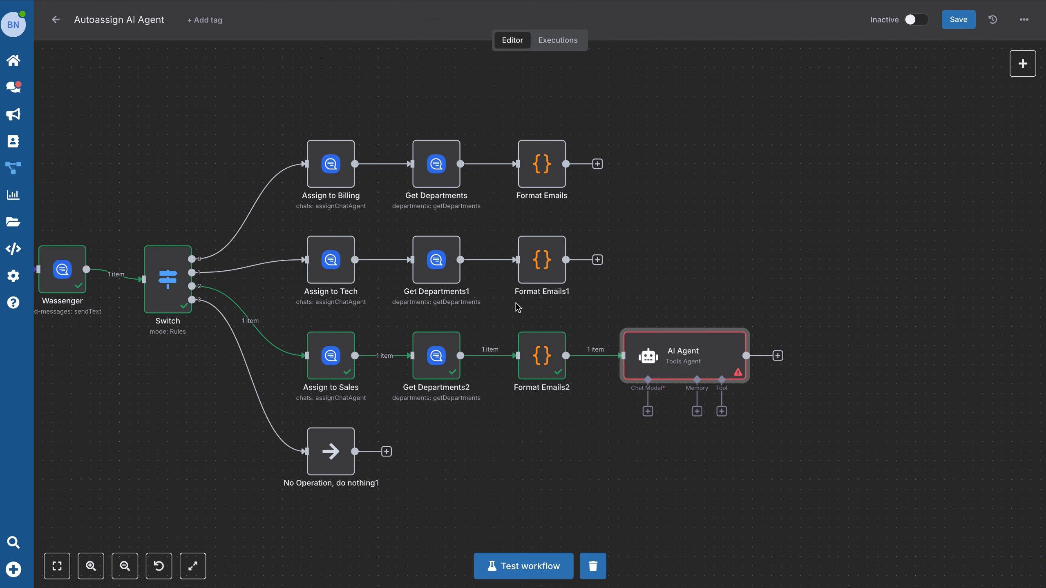
- Rename the If node after the Wassenger Trigger as "Is number assigned?" to match the name referenced in the prompt
scroll(514, 304, "left", 15)
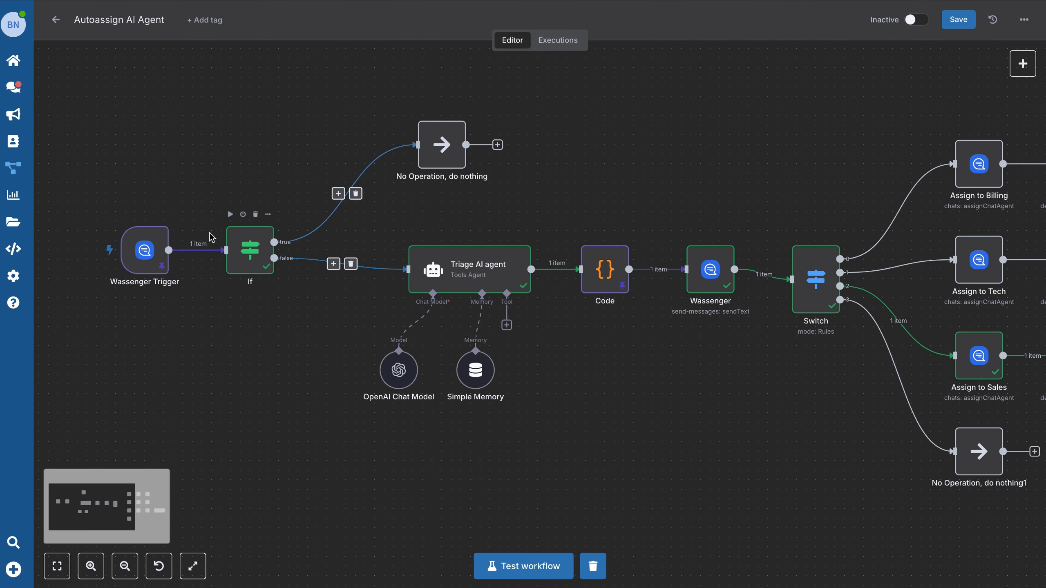
left_click(270, 216)
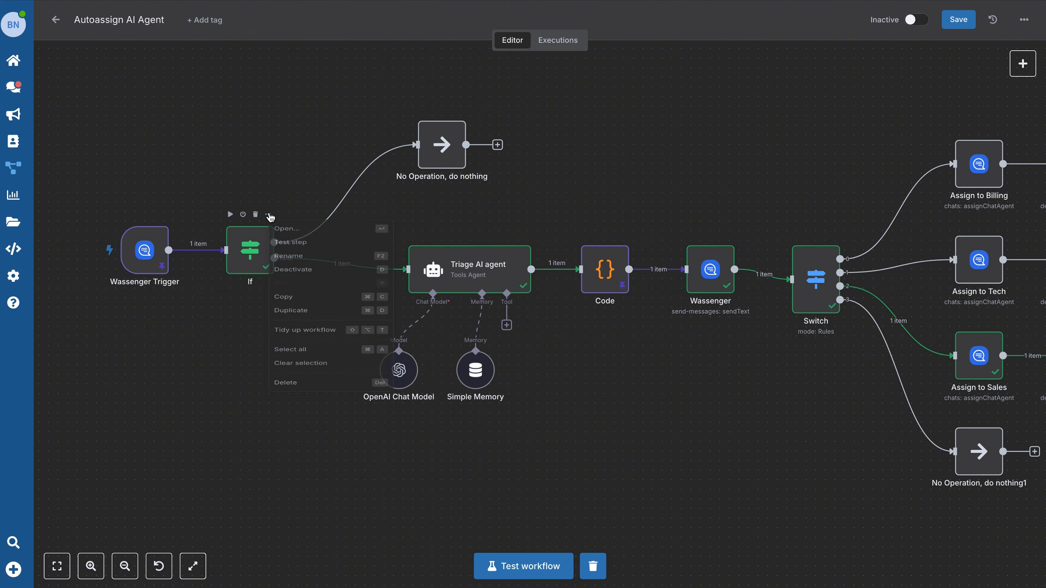
left_click(292, 270)
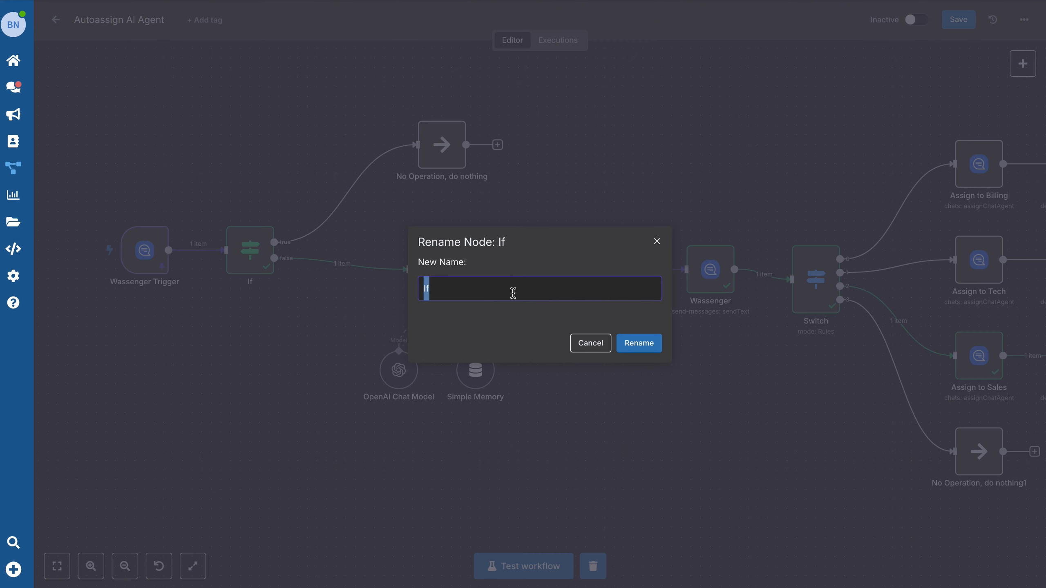
type("Is number assigned")
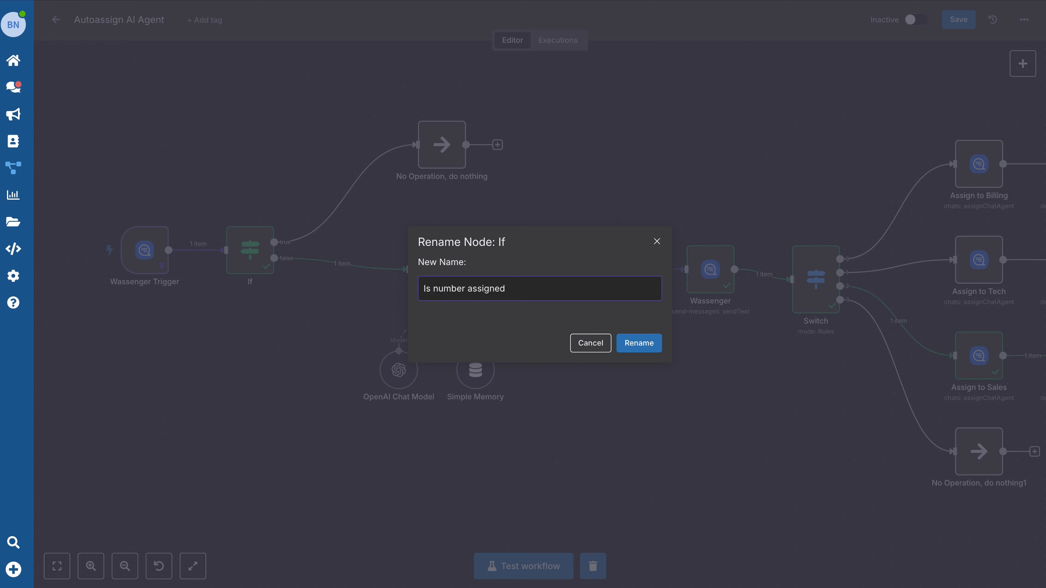
key("Return")
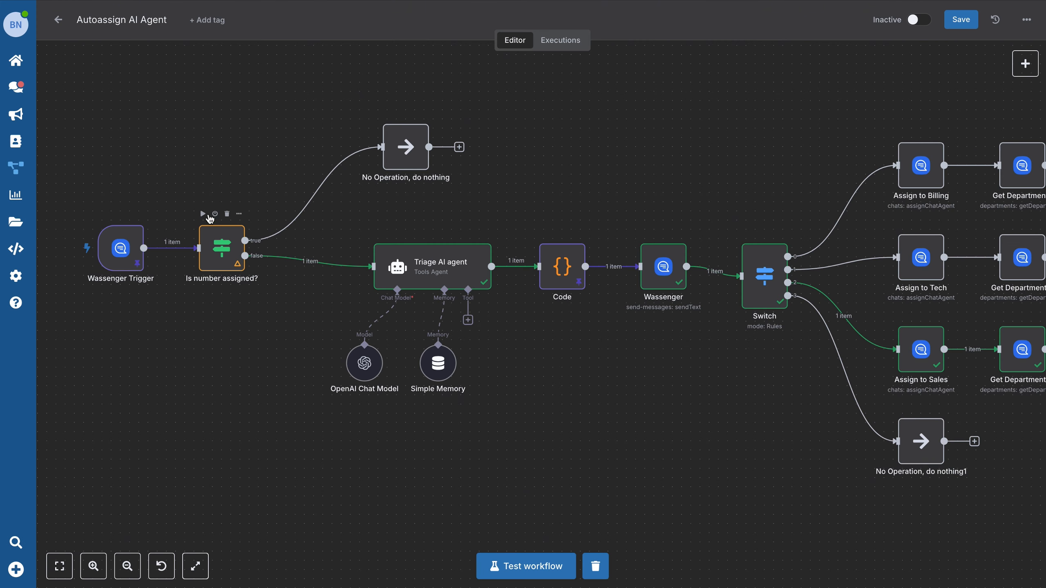
- Test the nodes one by one from "Is number assigned?" through the Sales branch's Format Emails node
left_click(203, 213)
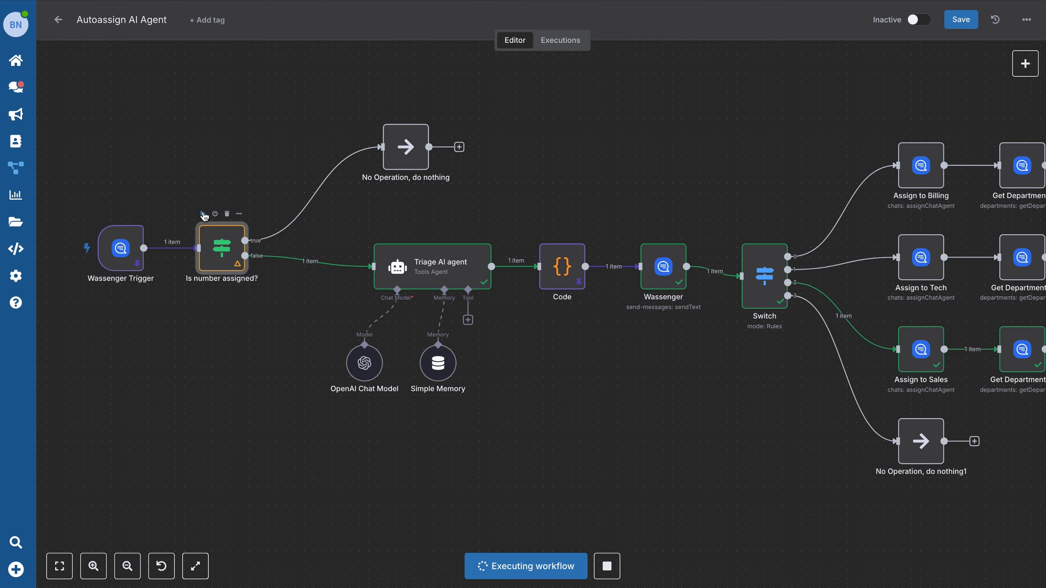
left_click(450, 232)
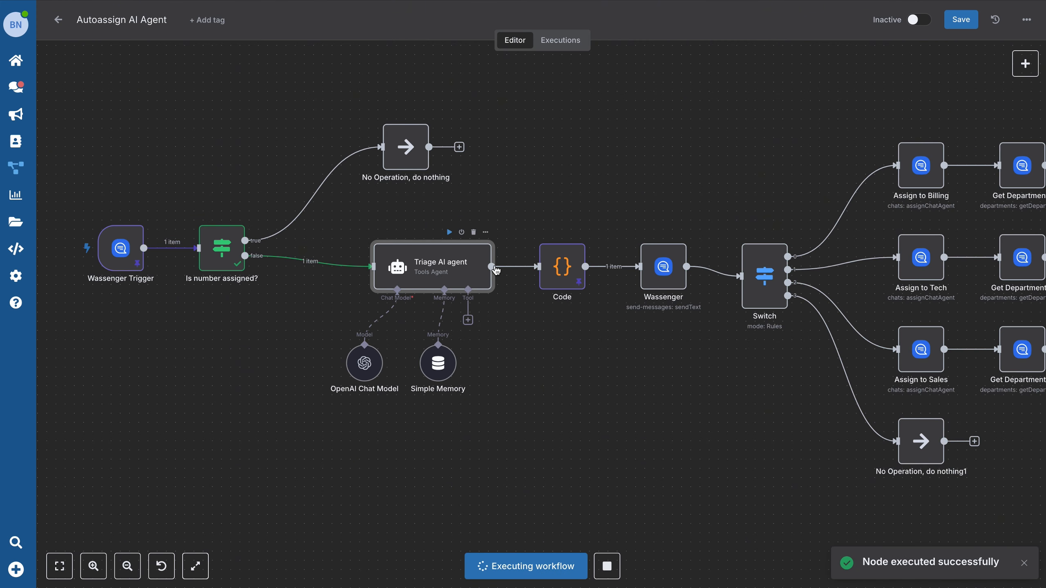
left_click(543, 233)
left_click(645, 232)
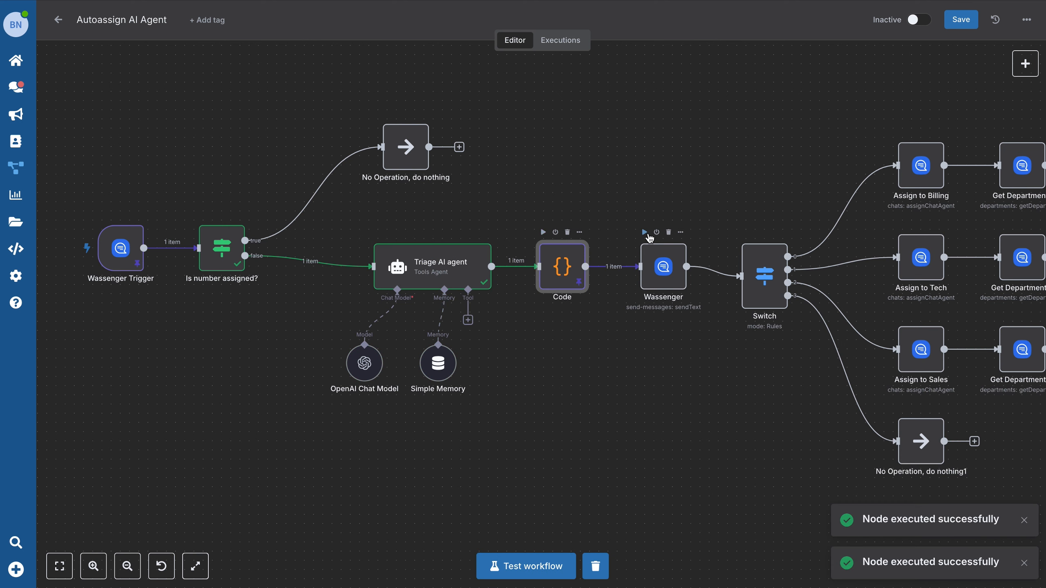
left_click(746, 232)
scroll(634, 354, "right", 6)
left_click(653, 302)
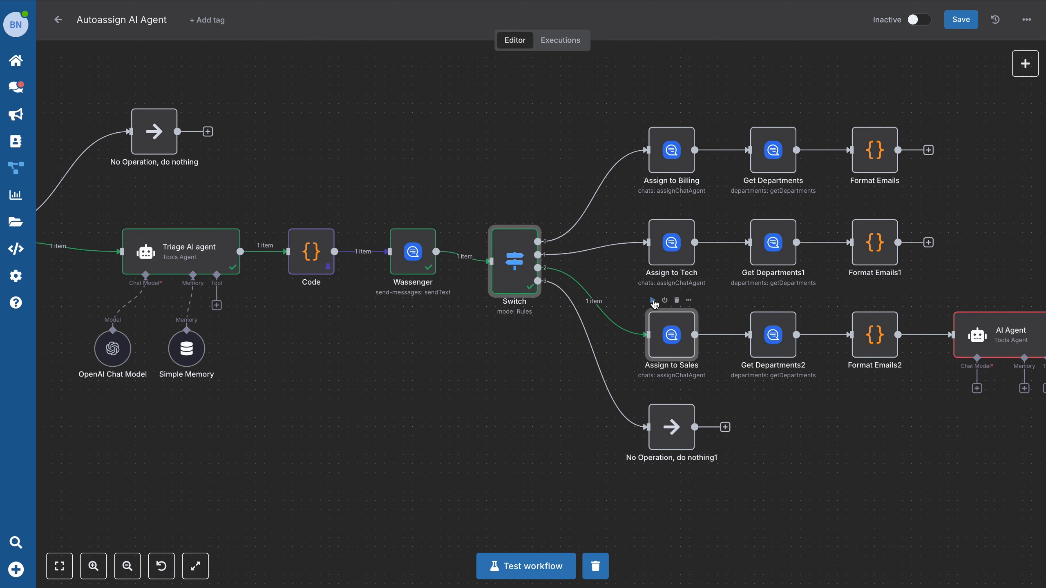
left_click(755, 301)
left_click(856, 301)
- Check how the customer and WhatsApp number references resolve in the new AI Agent's user message expression
scroll(897, 418, "up", 1)
scroll(897, 417, "right", 5)
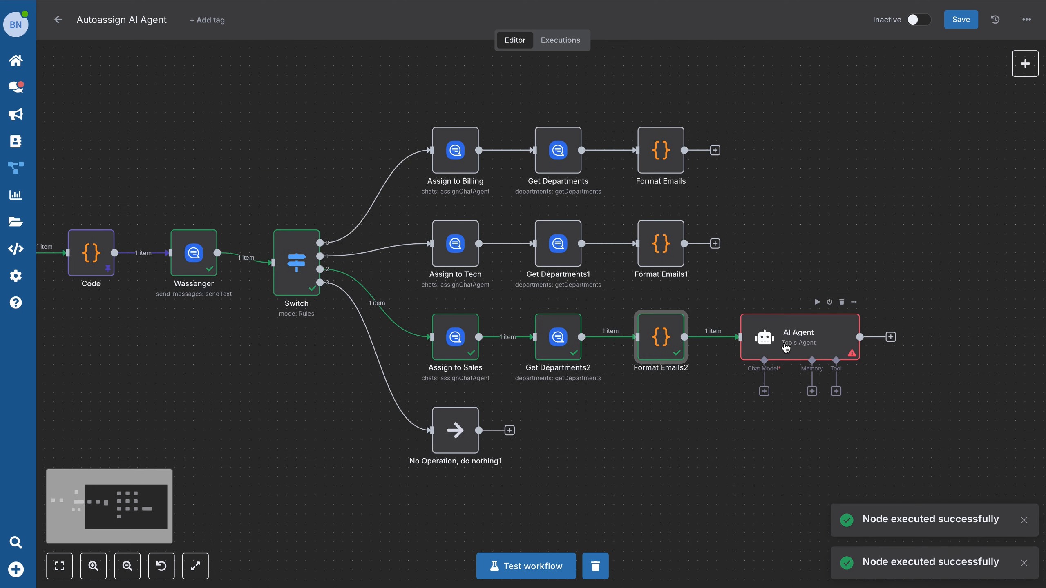
double_click(798, 337)
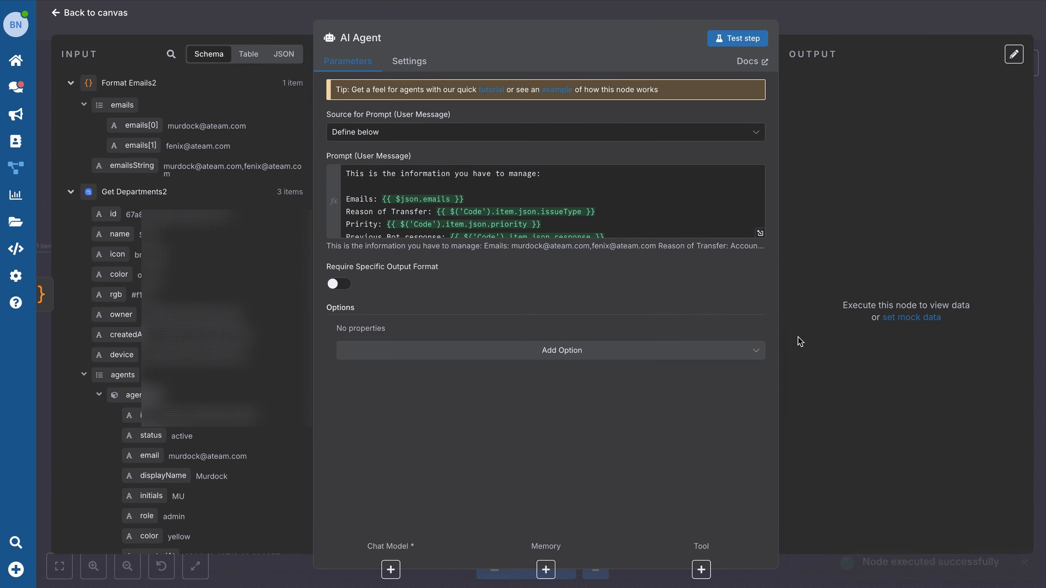
left_click(761, 233)
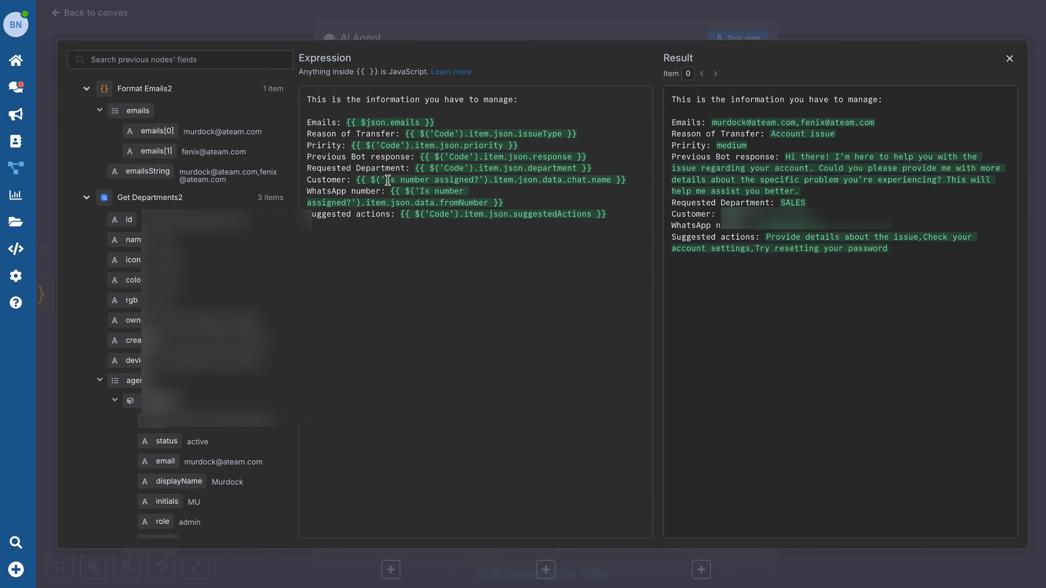
left_click(1009, 58)
left_click(95, 13)
- Connect the Tech and Billing branches' Format Emails nodes to the new AI Agent
left_click_drag(408, 347, 518, 325)
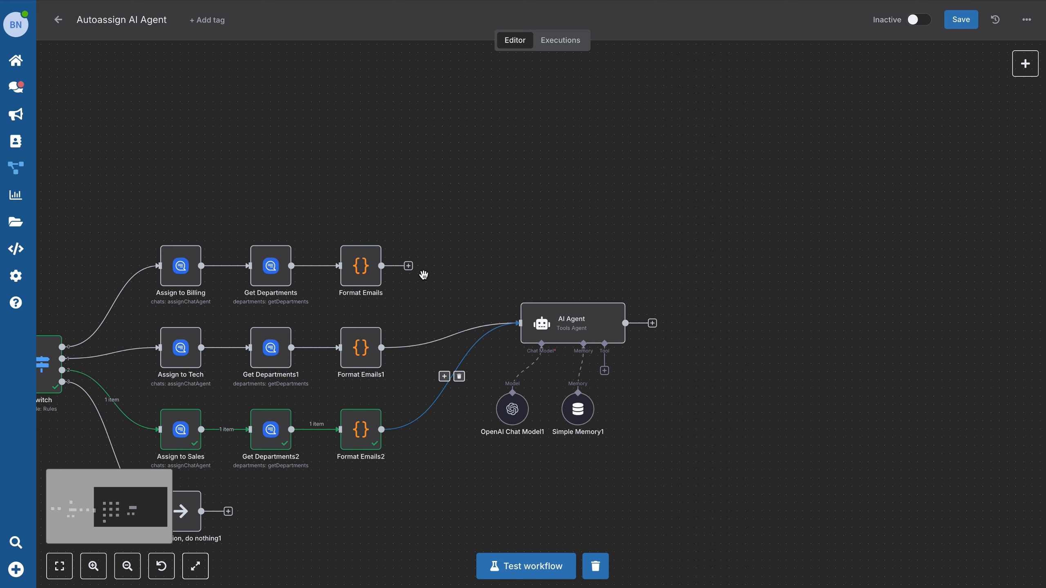
left_click_drag(411, 267, 518, 315)
- Add a System Message expression to the new AI Agent, making it a customer support ticket notification manager that returns structured JSON only
left_click(587, 331)
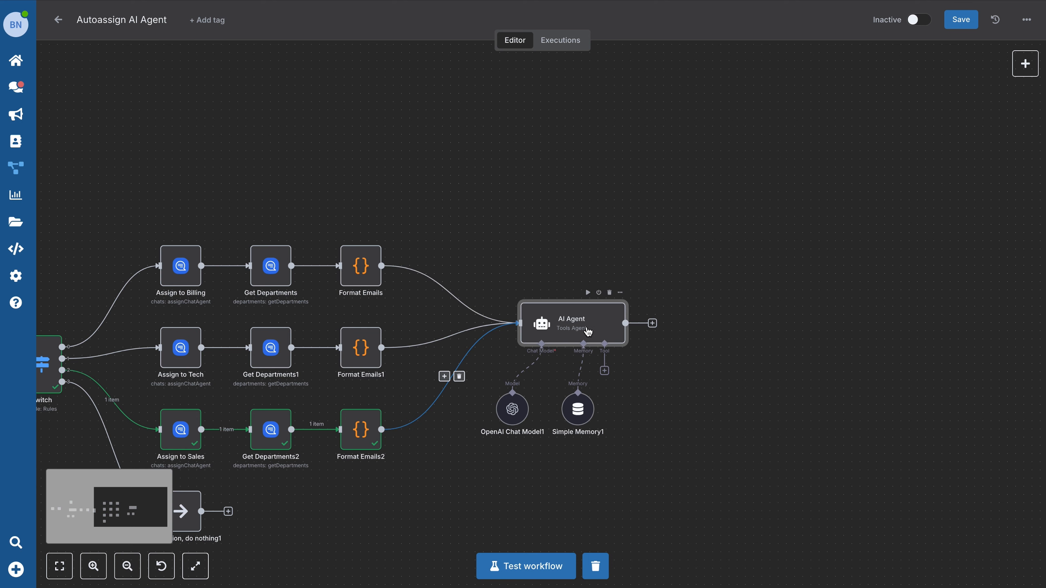
double_click(587, 331)
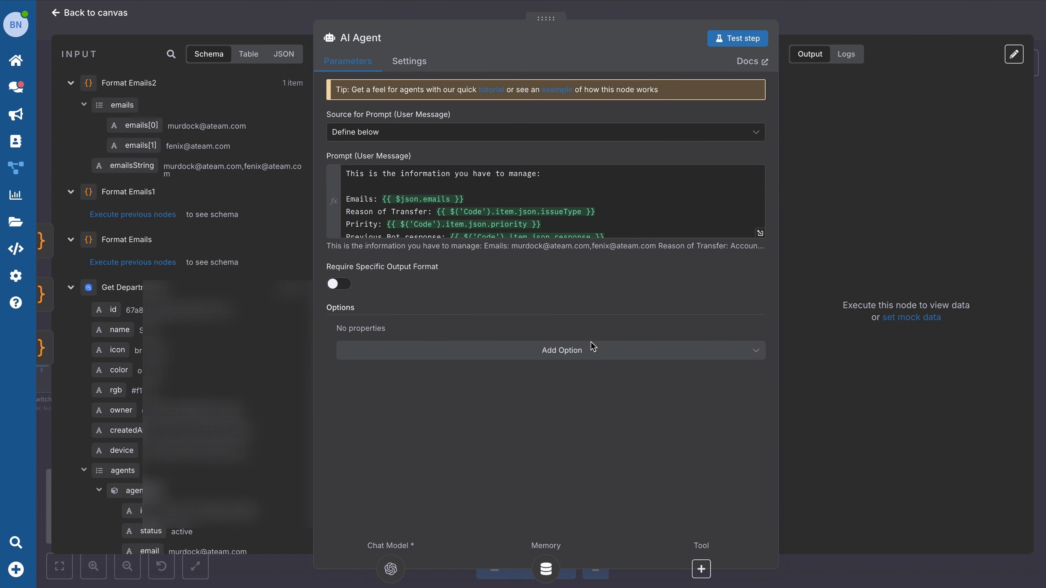
left_click(554, 352)
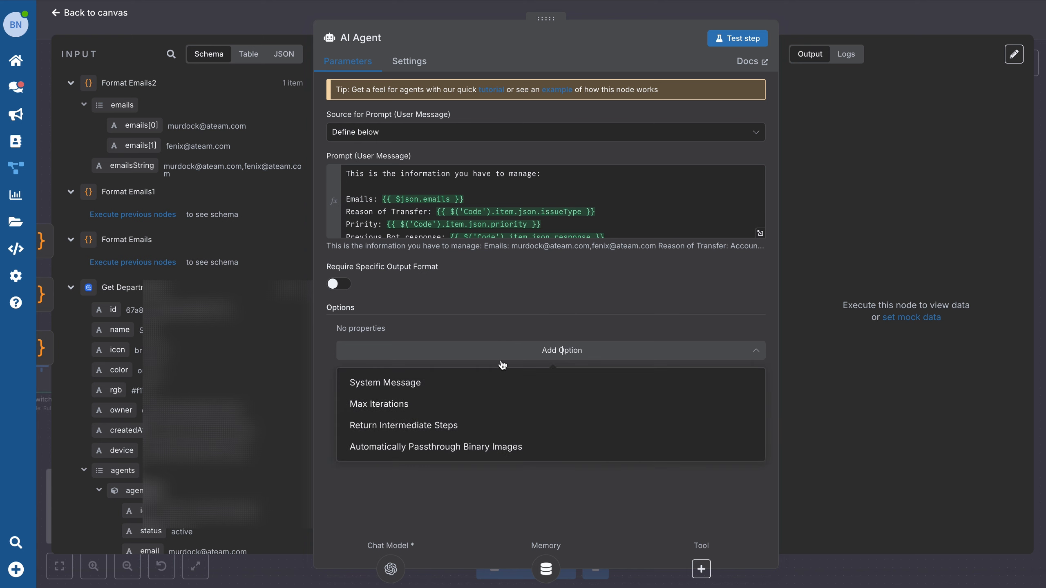
left_click(396, 383)
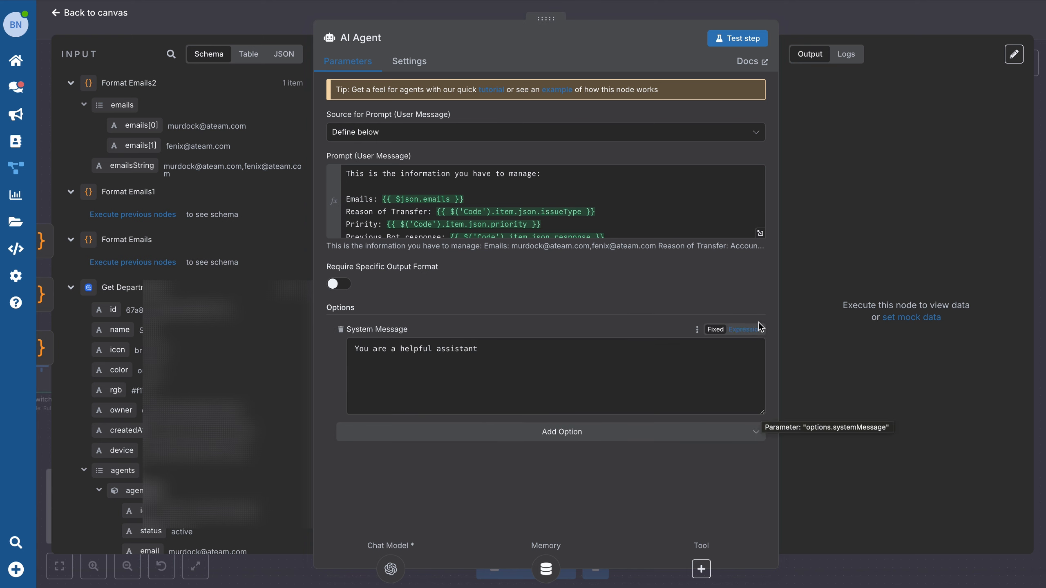
left_click(753, 333)
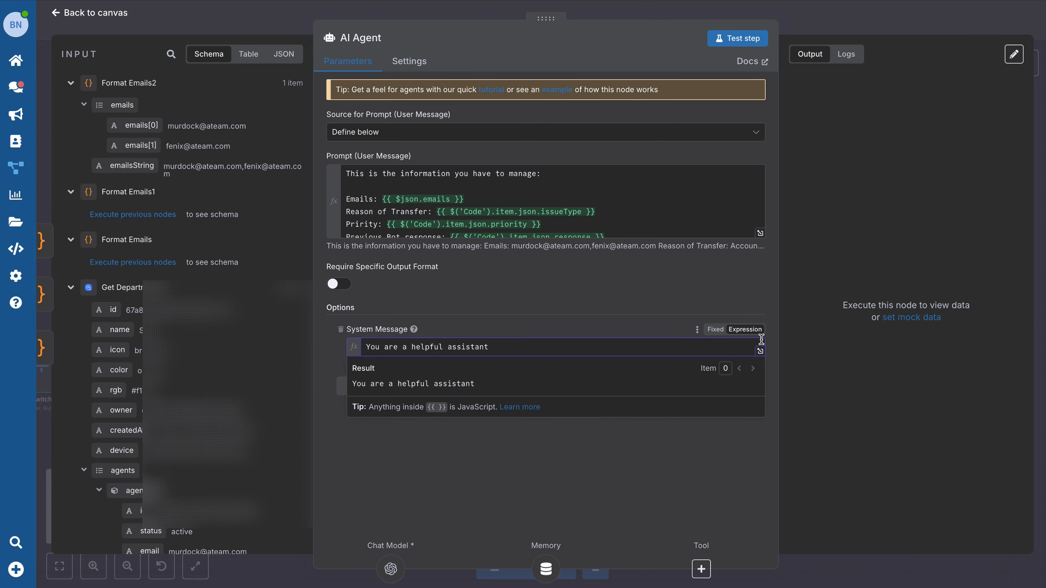
left_click(760, 350)
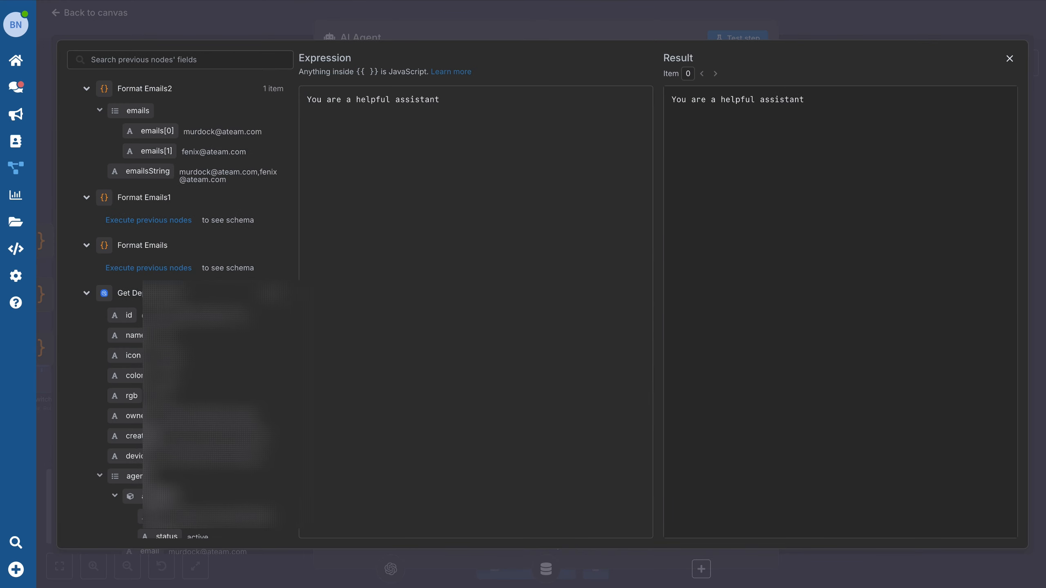
key("ctrl+a")
key("ctrl+v")
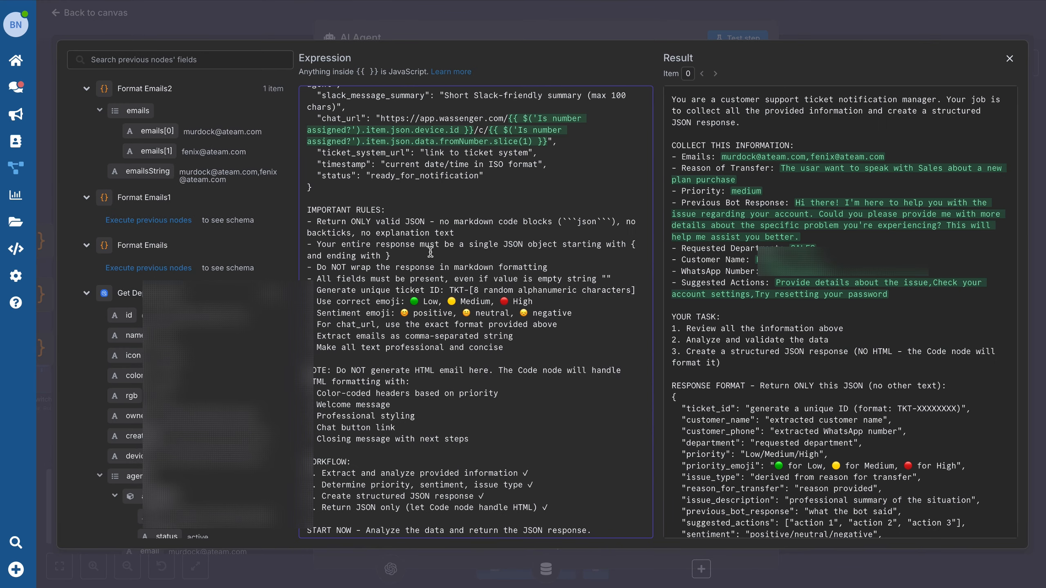
scroll(430, 252, "up", 15)
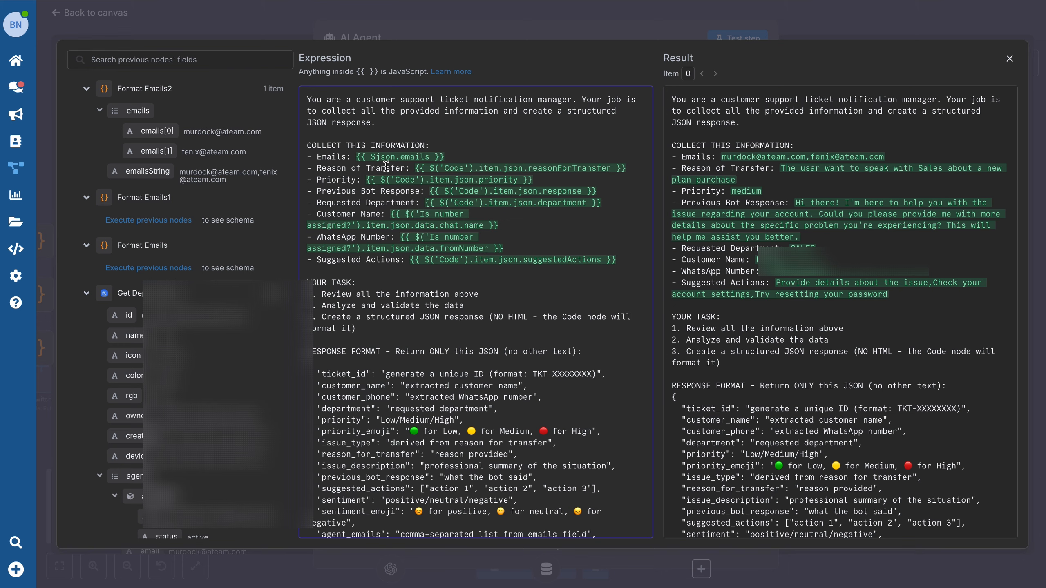
scroll(386, 167, "down", 15)
scroll(369, 455, "up", 10)
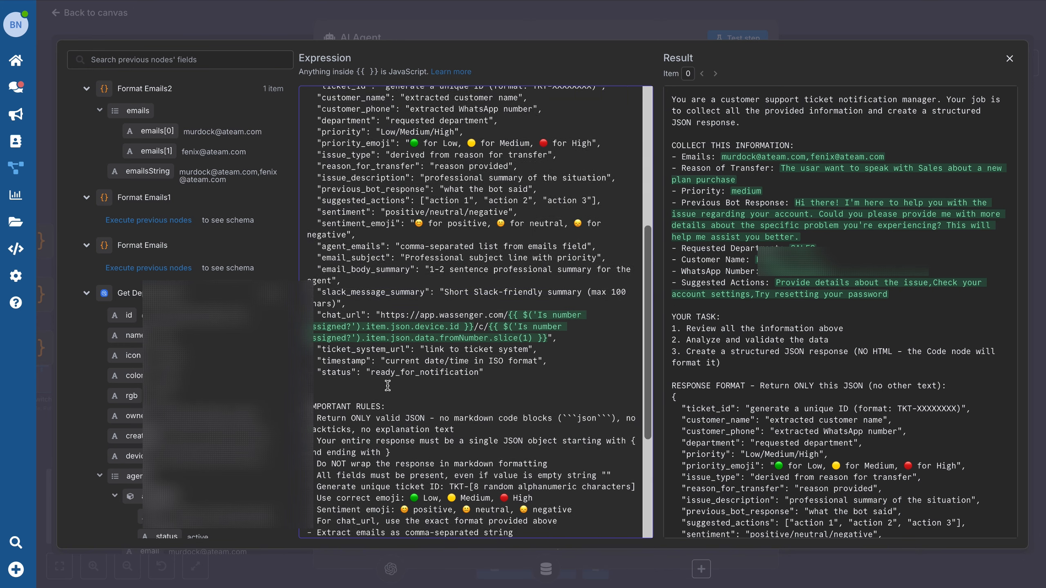
left_click(314, 40)
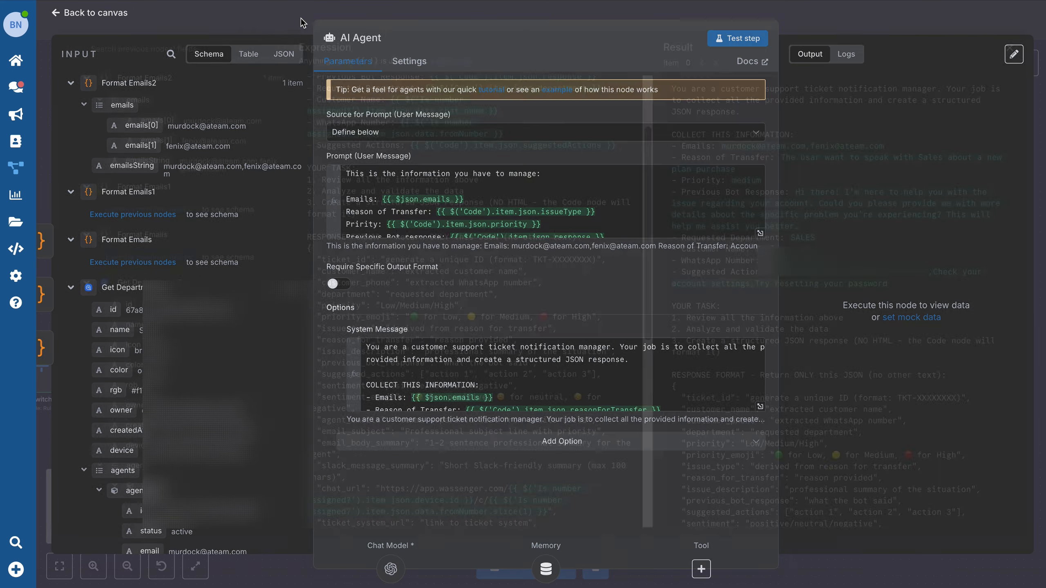
- Add a Code node after the second AI Agent
left_click(61, 16)
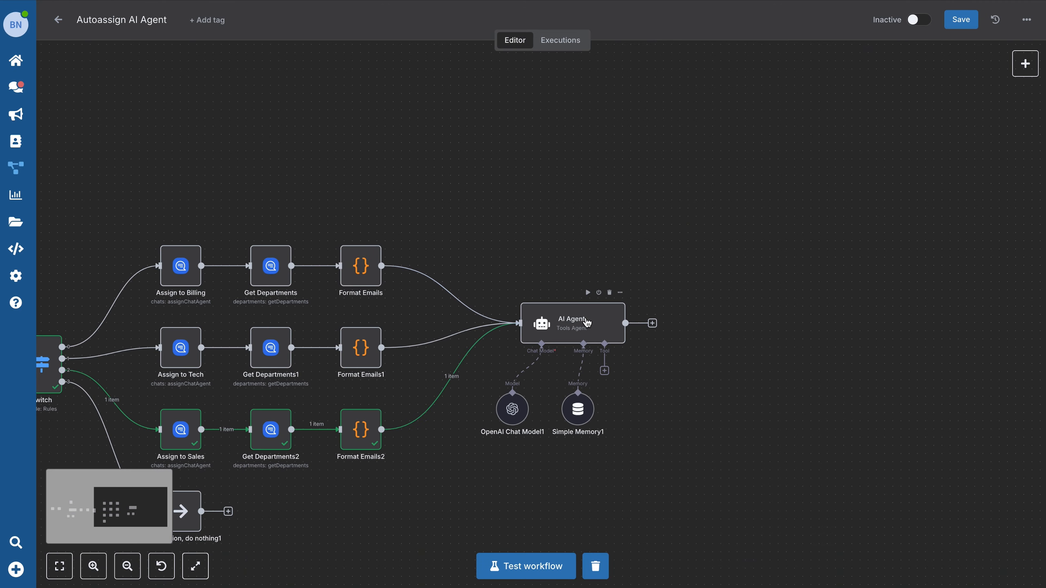
left_click(652, 324)
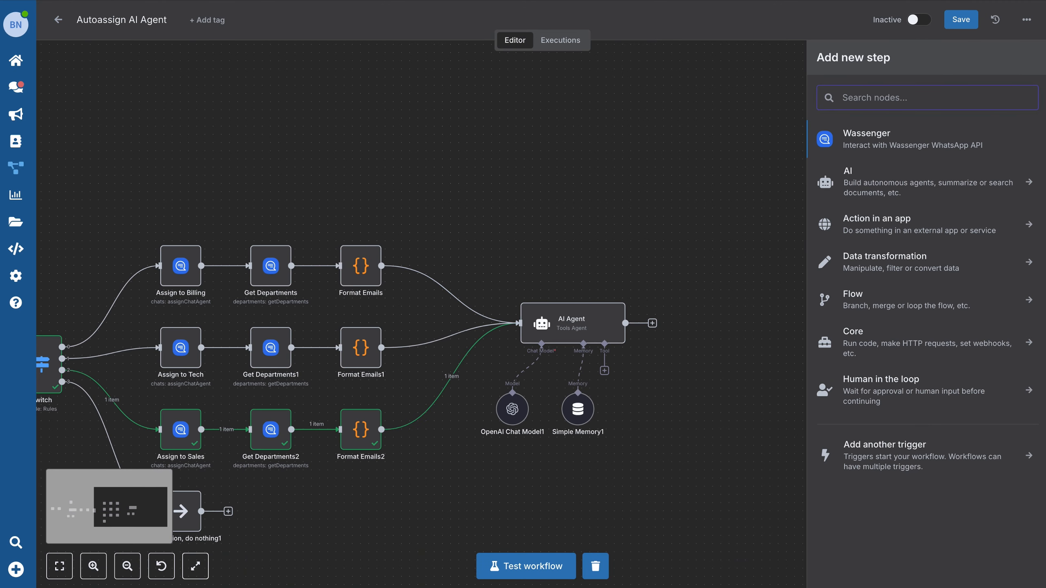
type("code")
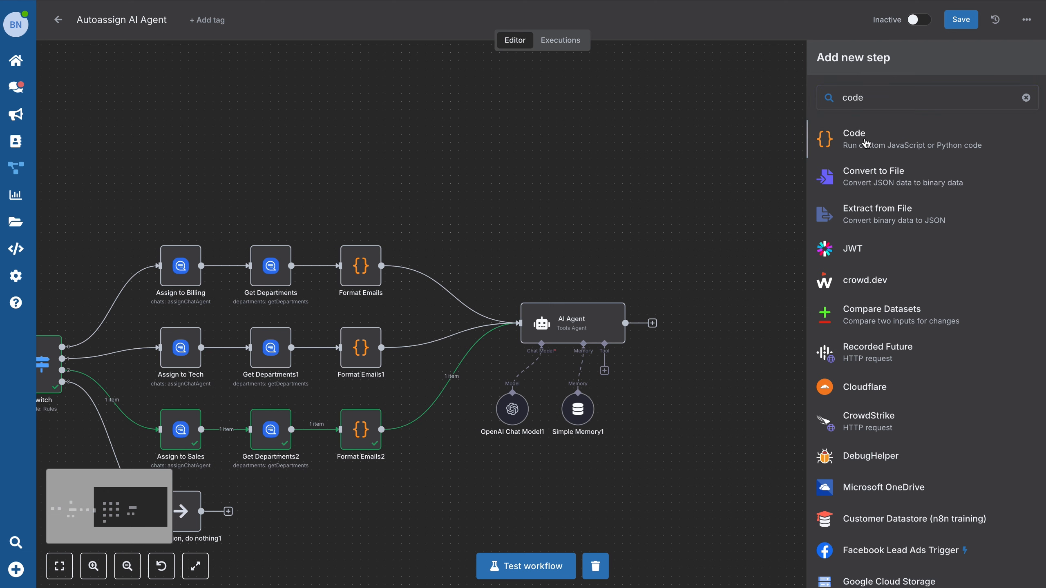
left_click(866, 142)
- Replace the new Code node's default JavaScript with a script that parses the agent's JSON output and generates an HTML email body
left_click(432, 266)
key("ctrl+shift+Home")
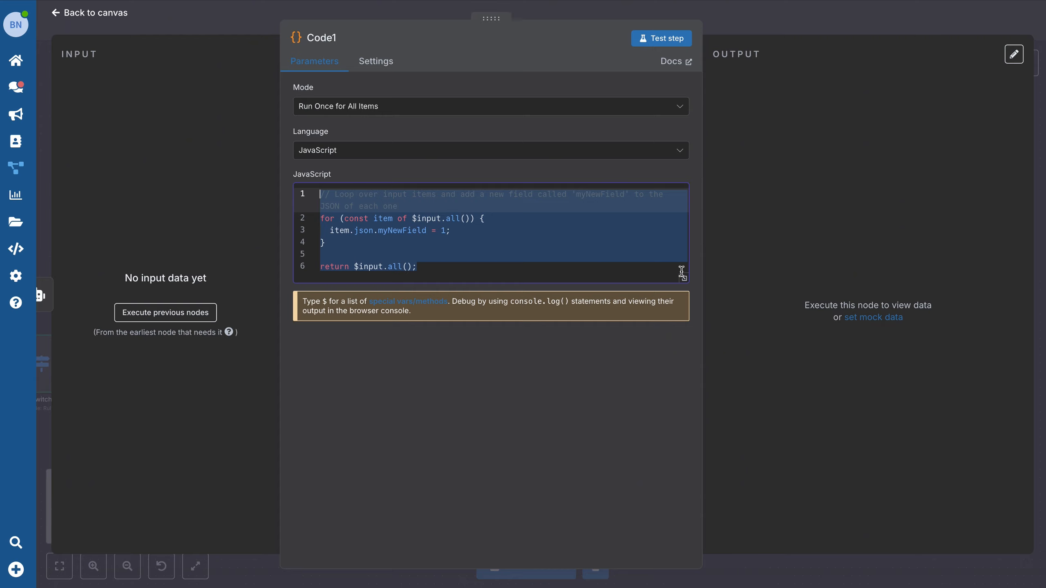
left_click(684, 278)
left_click(206, 234)
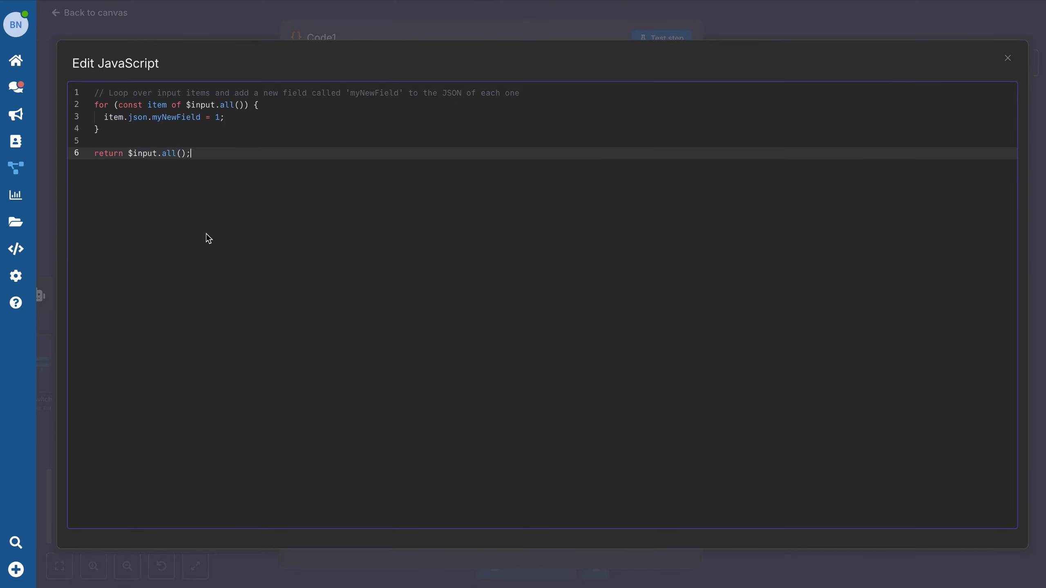
key("ctrl+a")
key("BackSpace")
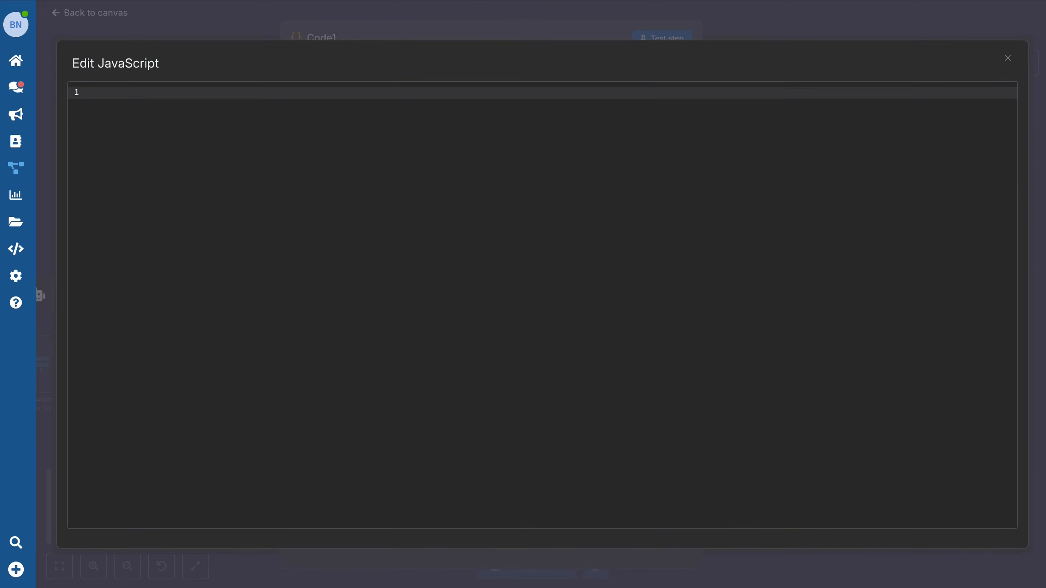
key("ctrl+v")
scroll(162, 233, "up", 10)
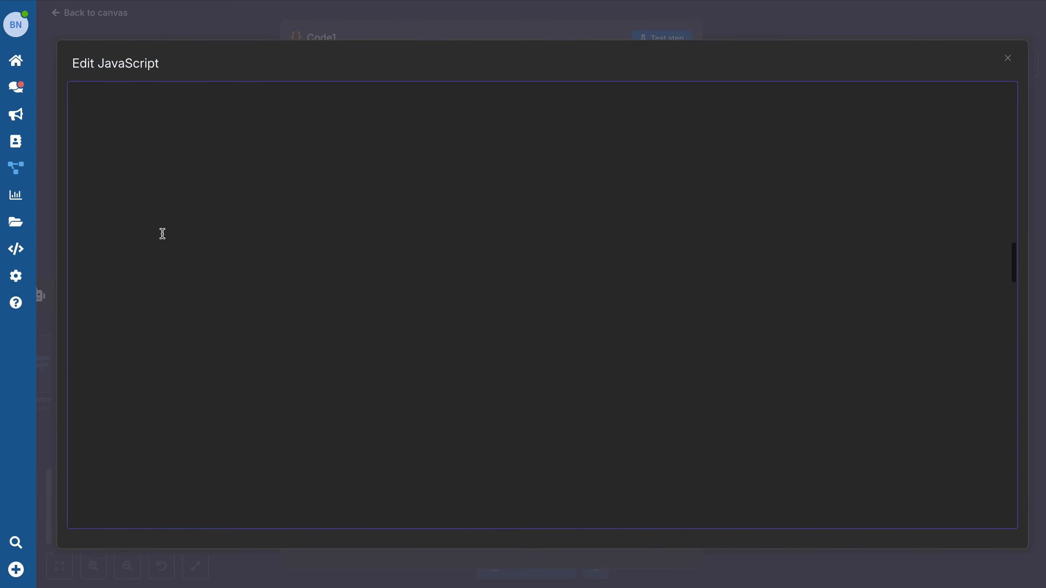
scroll(162, 233, "up", 10)
scroll(163, 233, "down", 20)
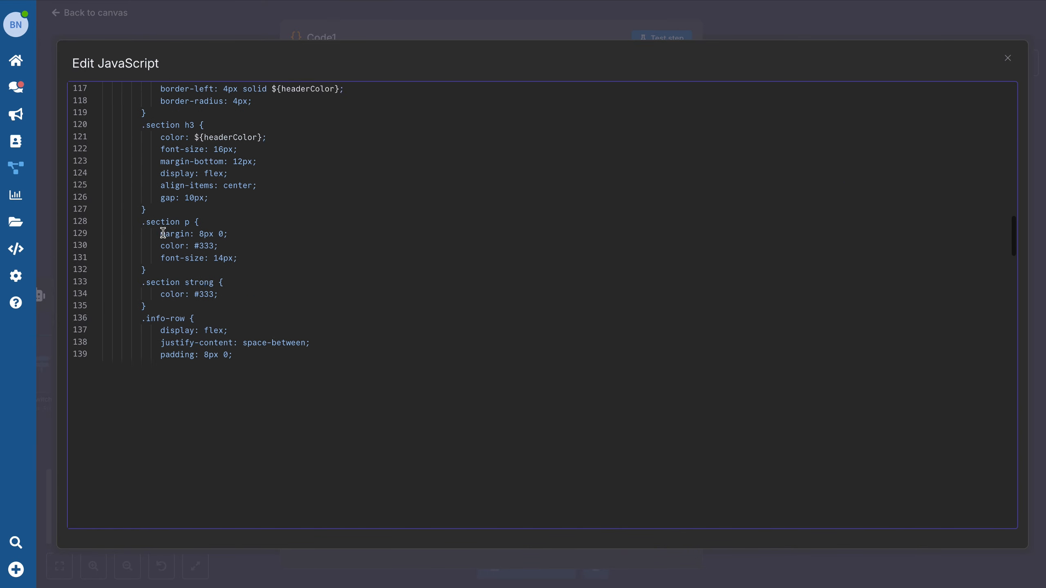
scroll(163, 233, "down", 3)
scroll(194, 229, "down", 20)
left_click(1007, 58)
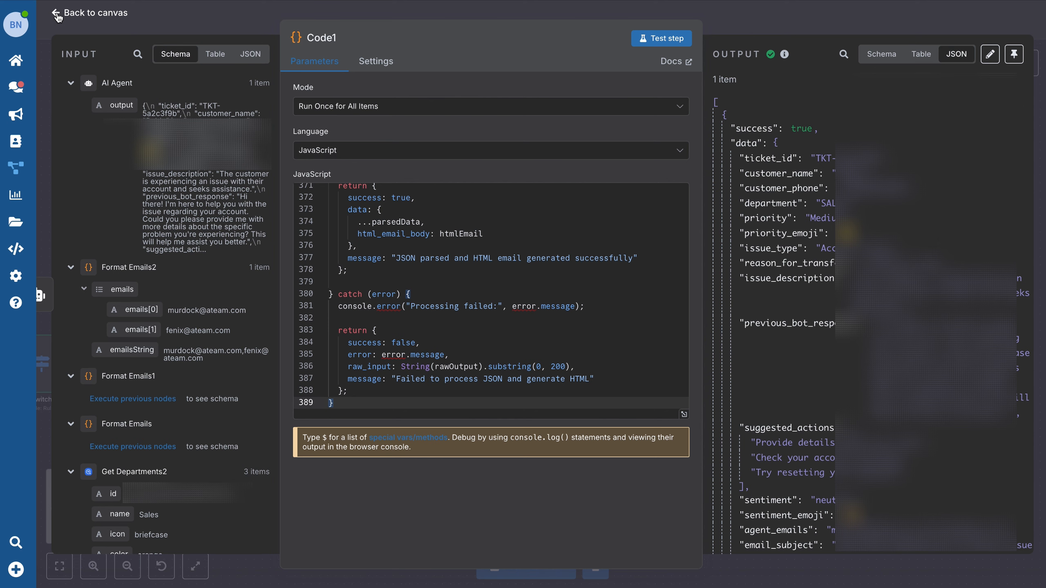
left_click(58, 16)
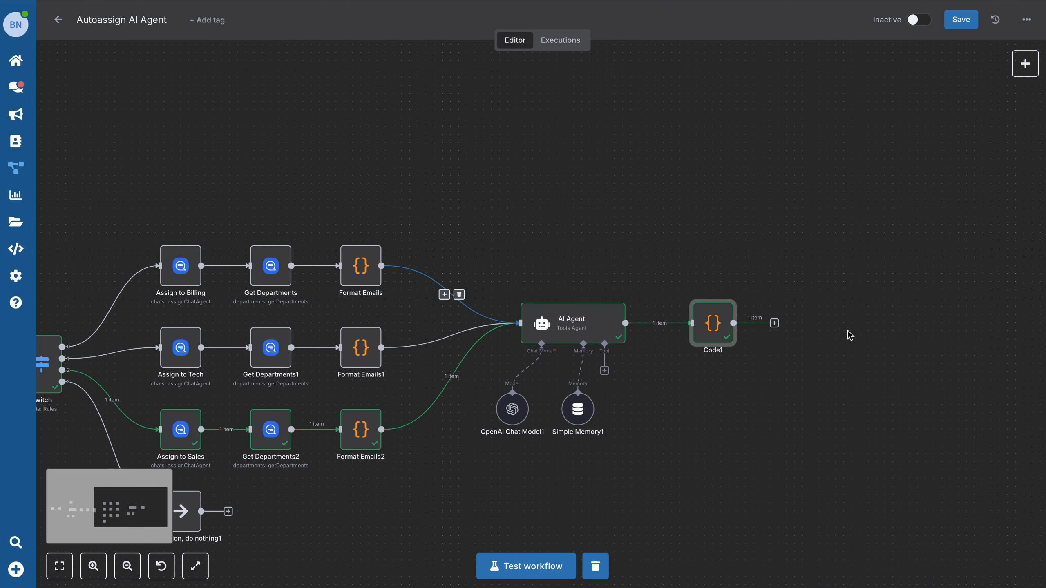
- Add a Gmail node with the Send a message action after the Code1 node and check its Gmail account 5 credential
left_click(774, 323)
left_click(867, 98)
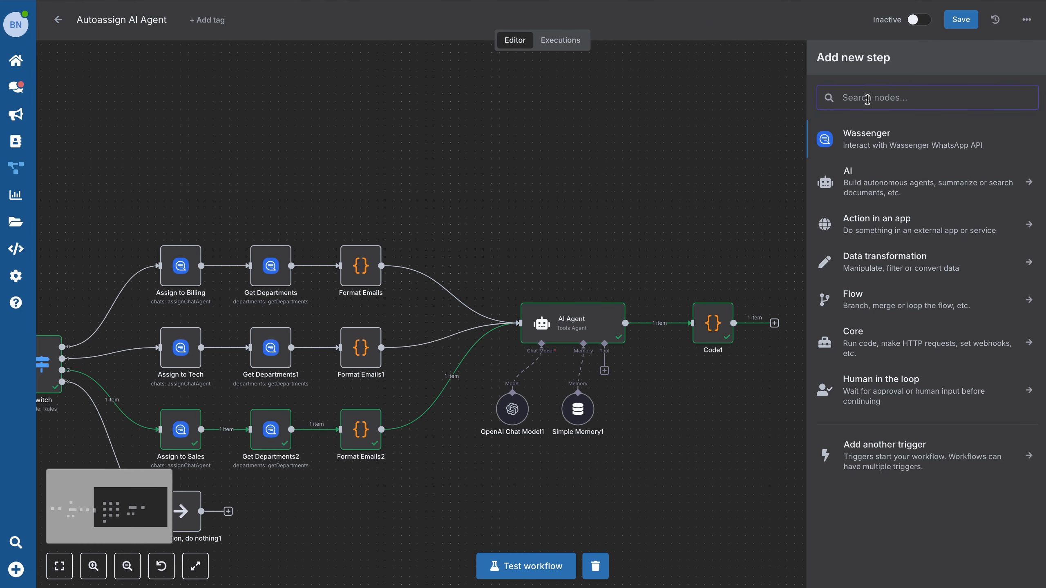
type("gmail")
left_click(867, 138)
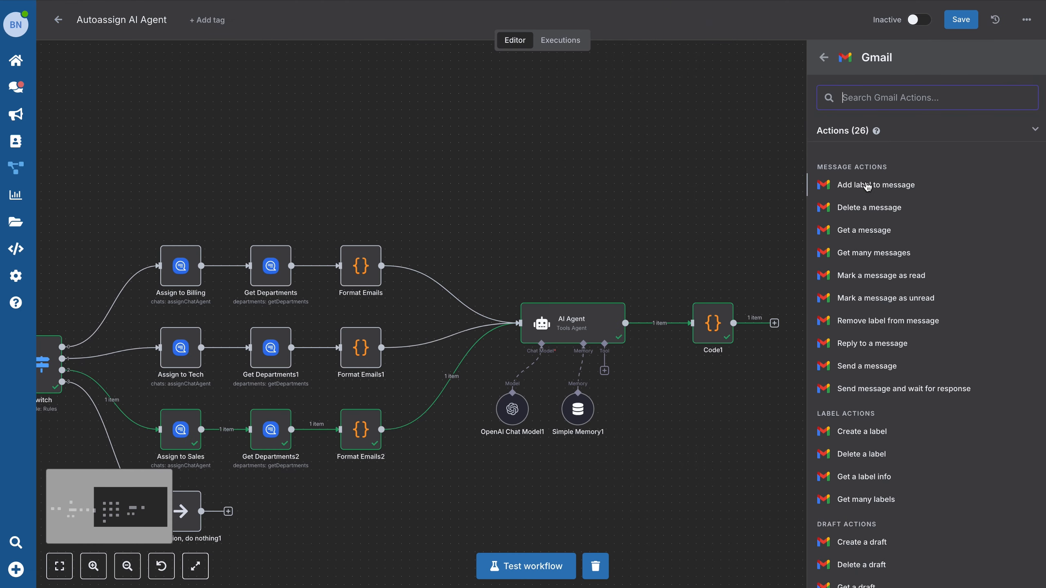
type("se")
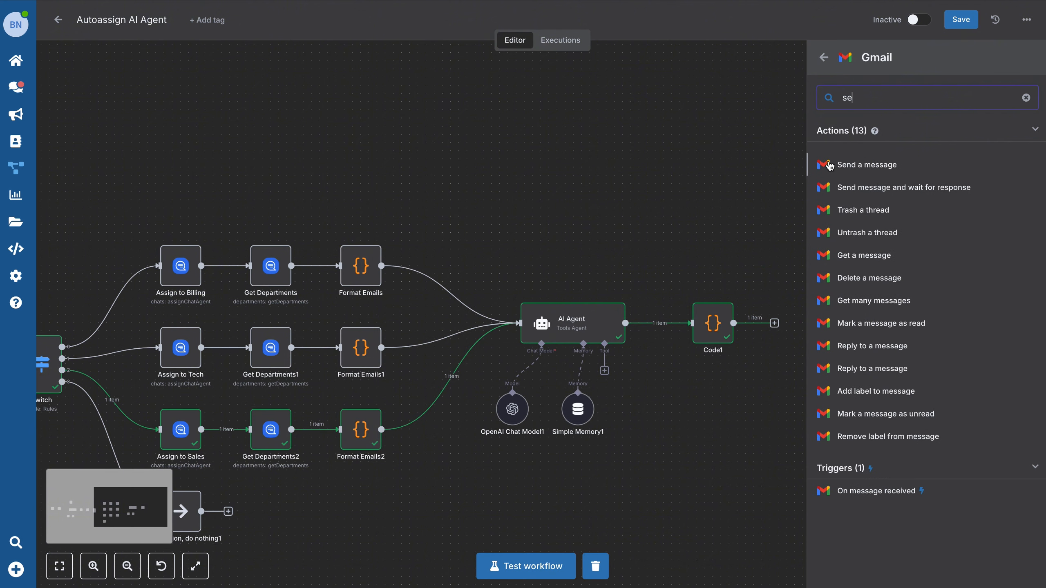
left_click(867, 165)
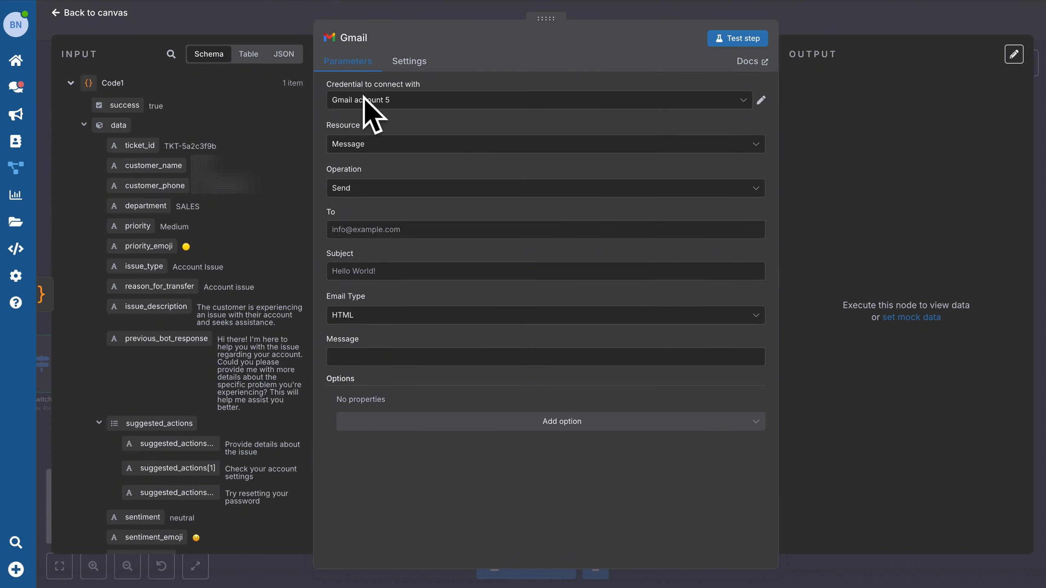
left_click(763, 101)
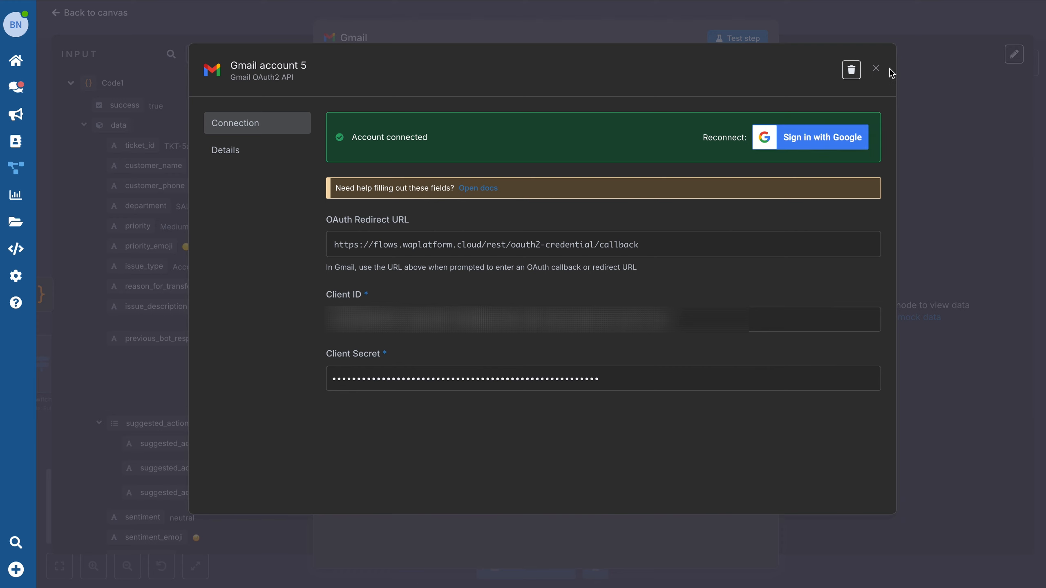
left_click(877, 67)
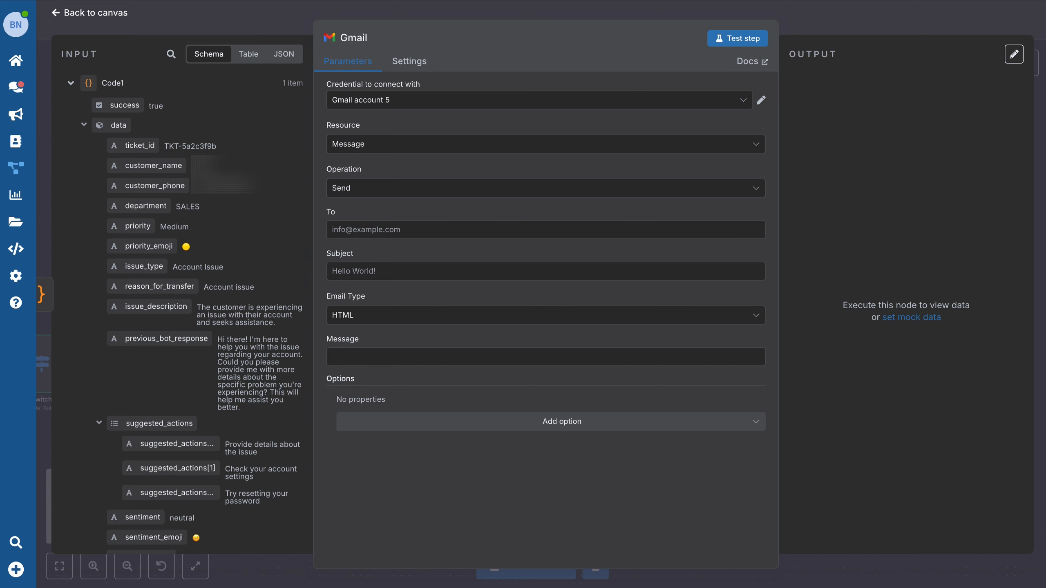
- Set the Gmail node's recipient to {{ $json.data.agent_emails }} and its subject to {{ $json.data.email_subject }}
left_click(389, 230)
type("{{ $json.data.agent_emails }}")
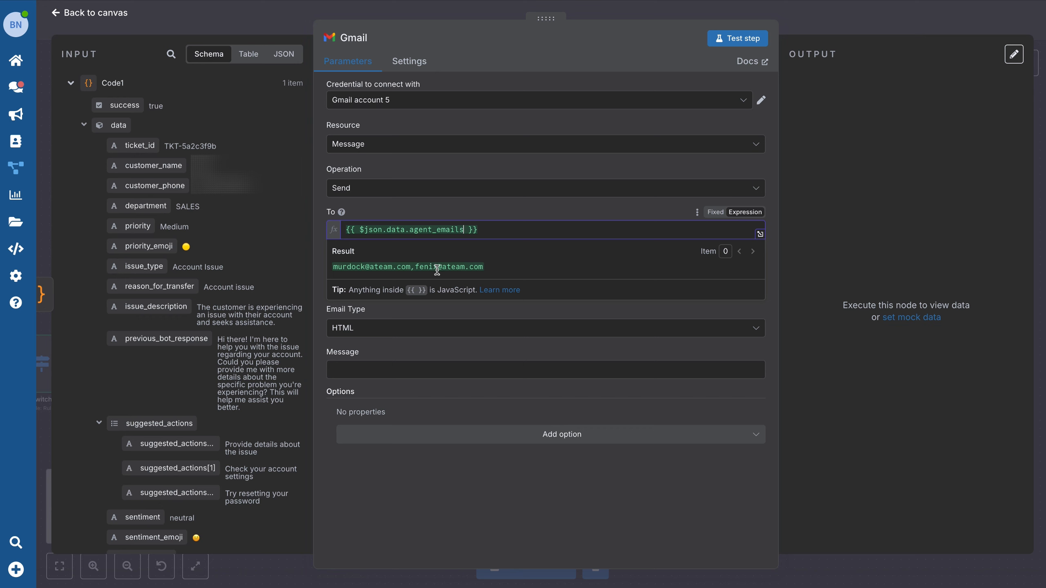
left_click(882, 222)
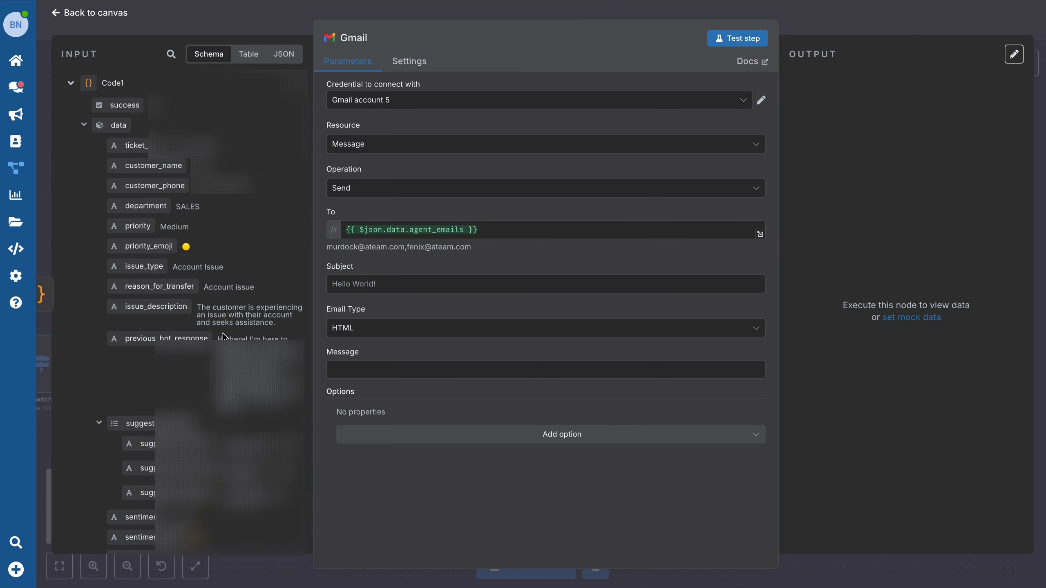
scroll(223, 333, "down", 6)
scroll(222, 333, "down", 1)
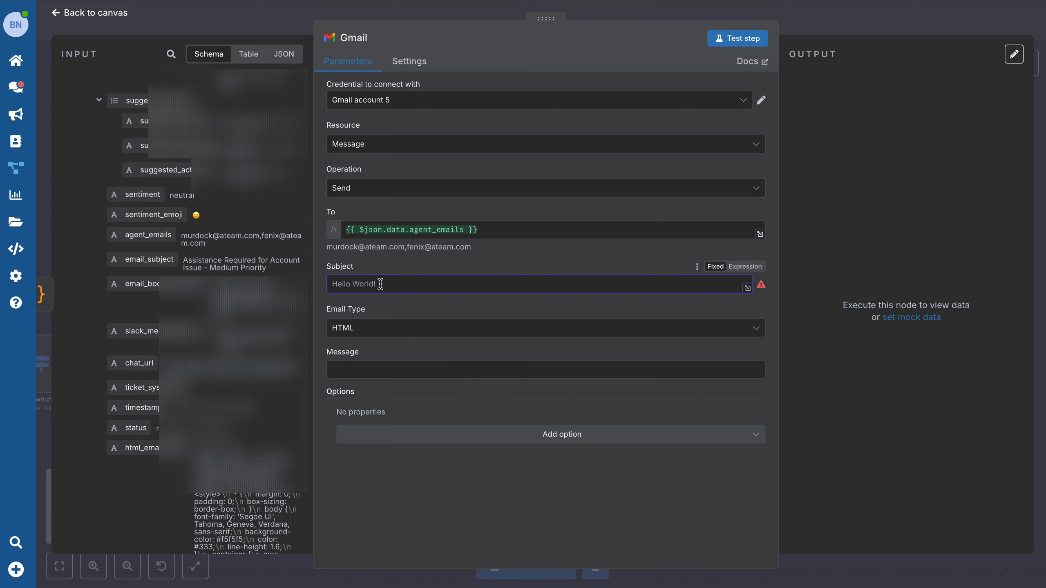
type("{{ $json.data.email_subject }}")
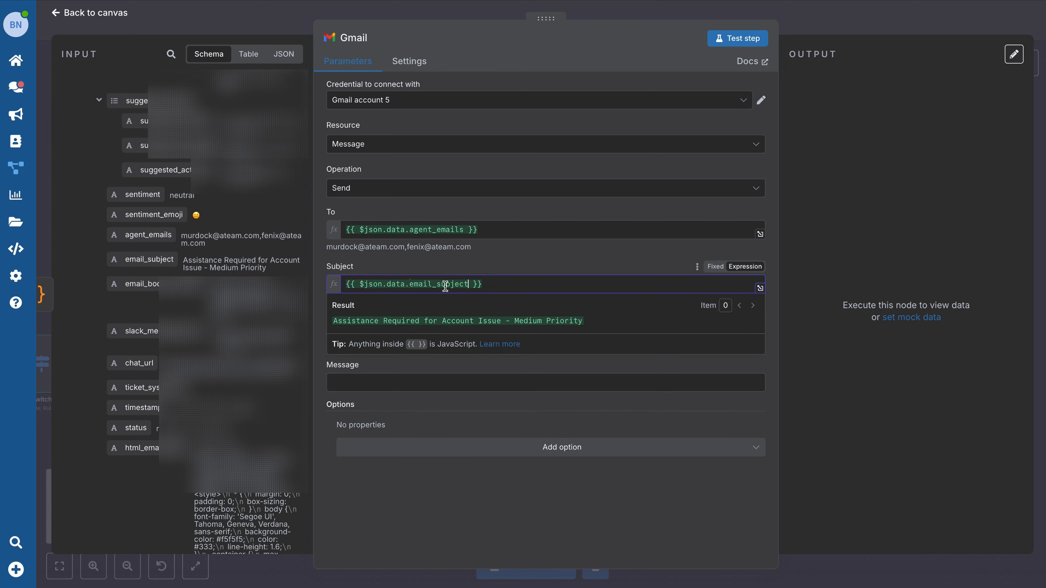
scroll(219, 306, "up", 7)
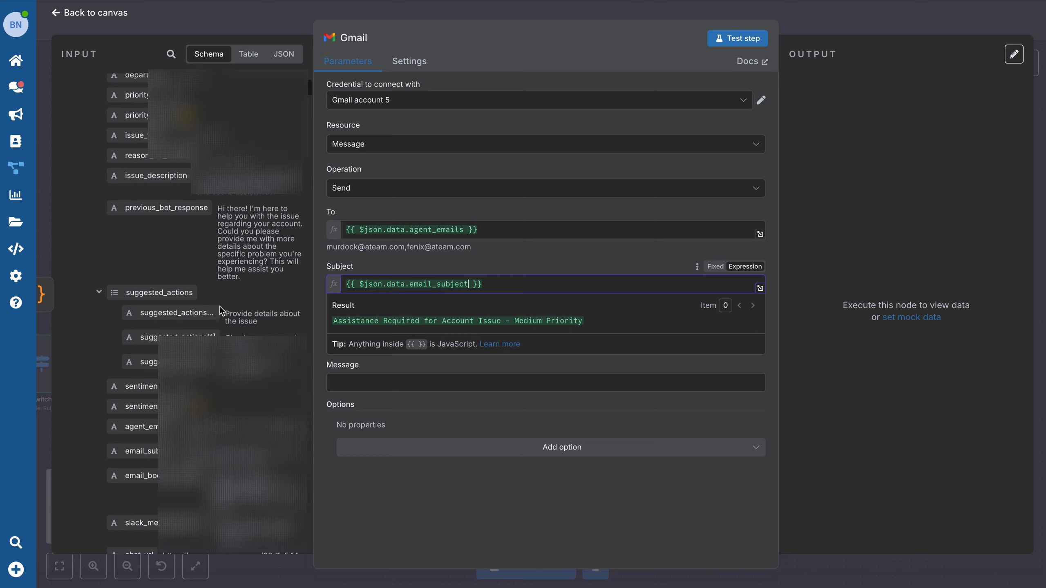
scroll(220, 307, "down", 4)
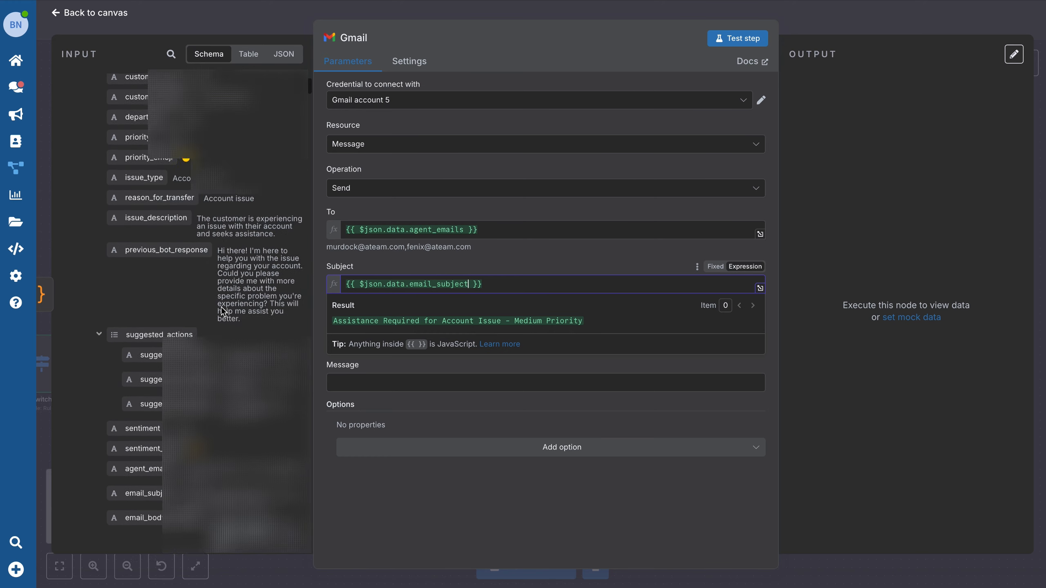
left_click(973, 204)
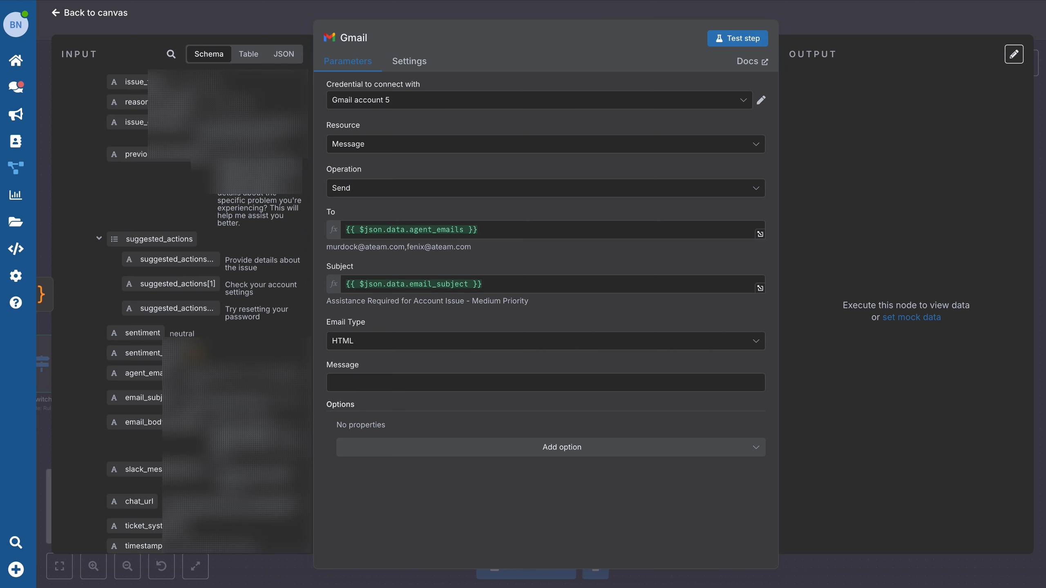
- Set the email's message to {{ $json.data.html_email_body }} and test the Gmail node
left_click(358, 384)
type("{{ $json.data.html_email_body }}")
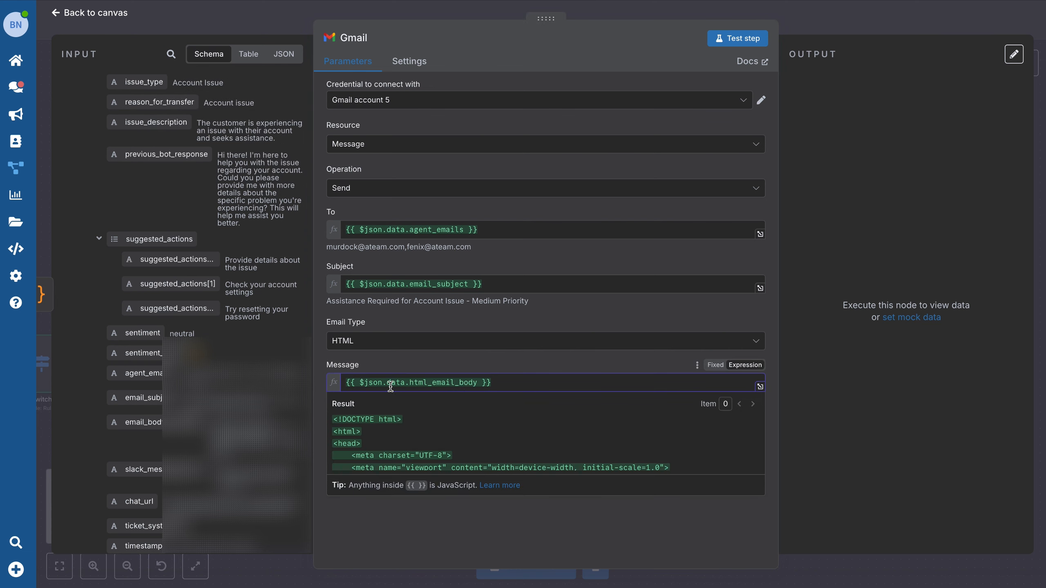
left_click(865, 402)
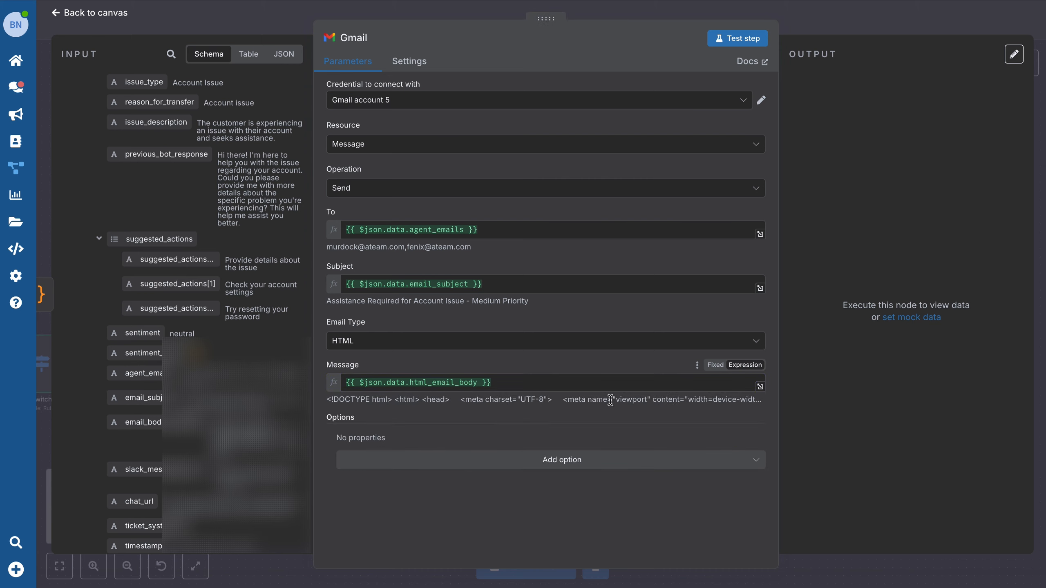
left_click(737, 38)
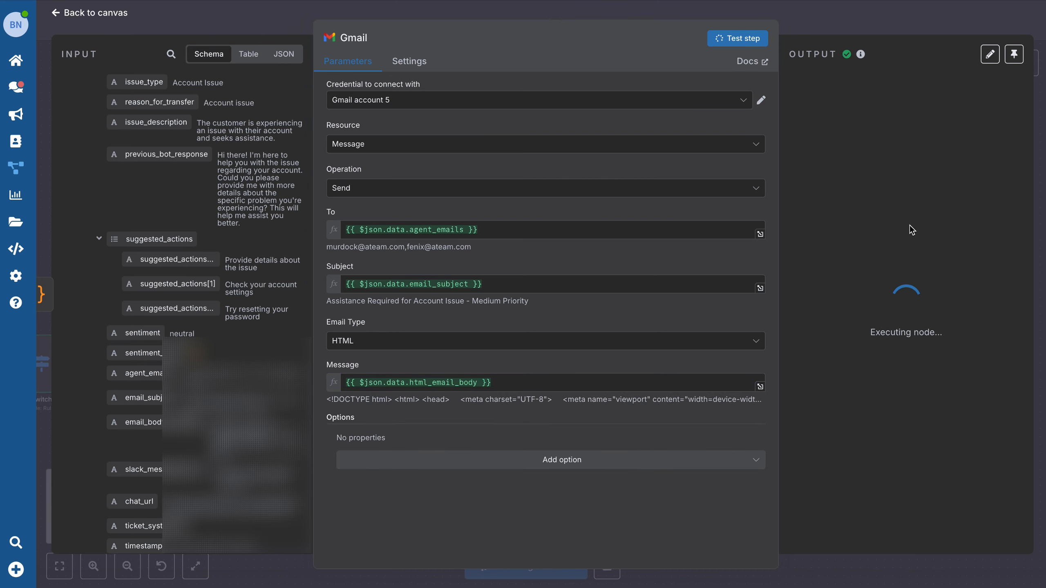